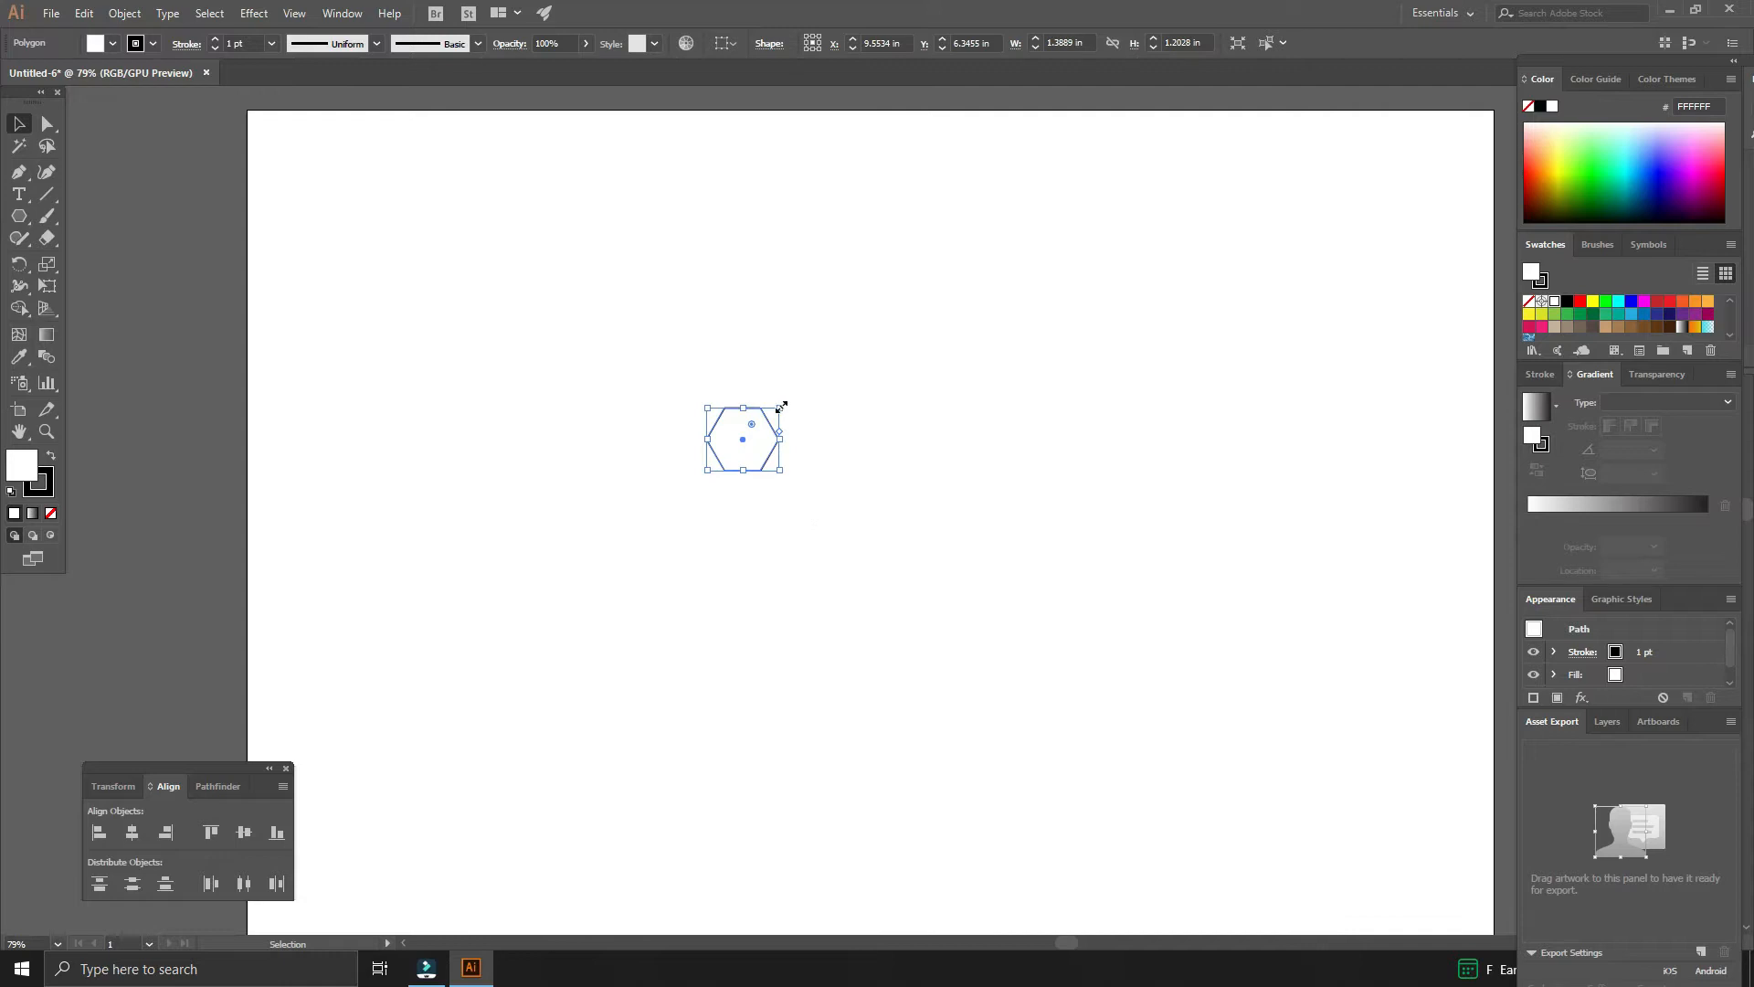
- Enlarge the hexagon by scaling its bounding box to about 2.8 in wide and 2.4 in high
left_click_drag(781, 405, 901, 532)
left_click(902, 469)
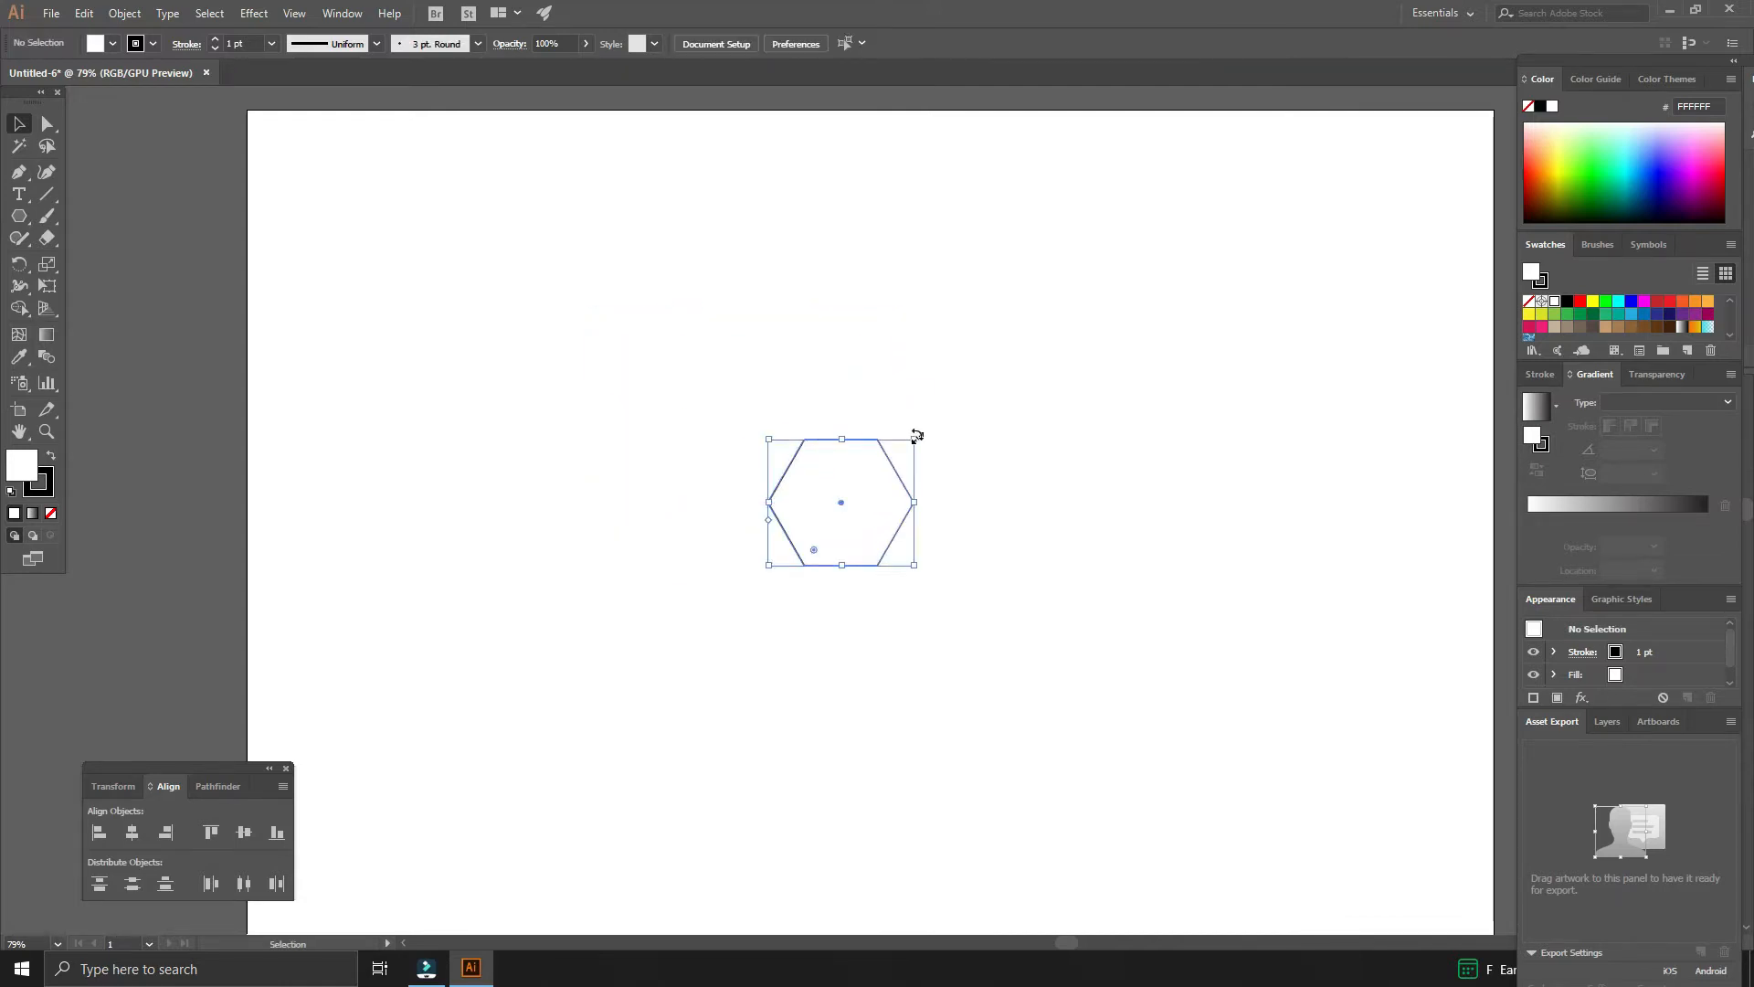
left_click_drag(938, 419, 987, 347)
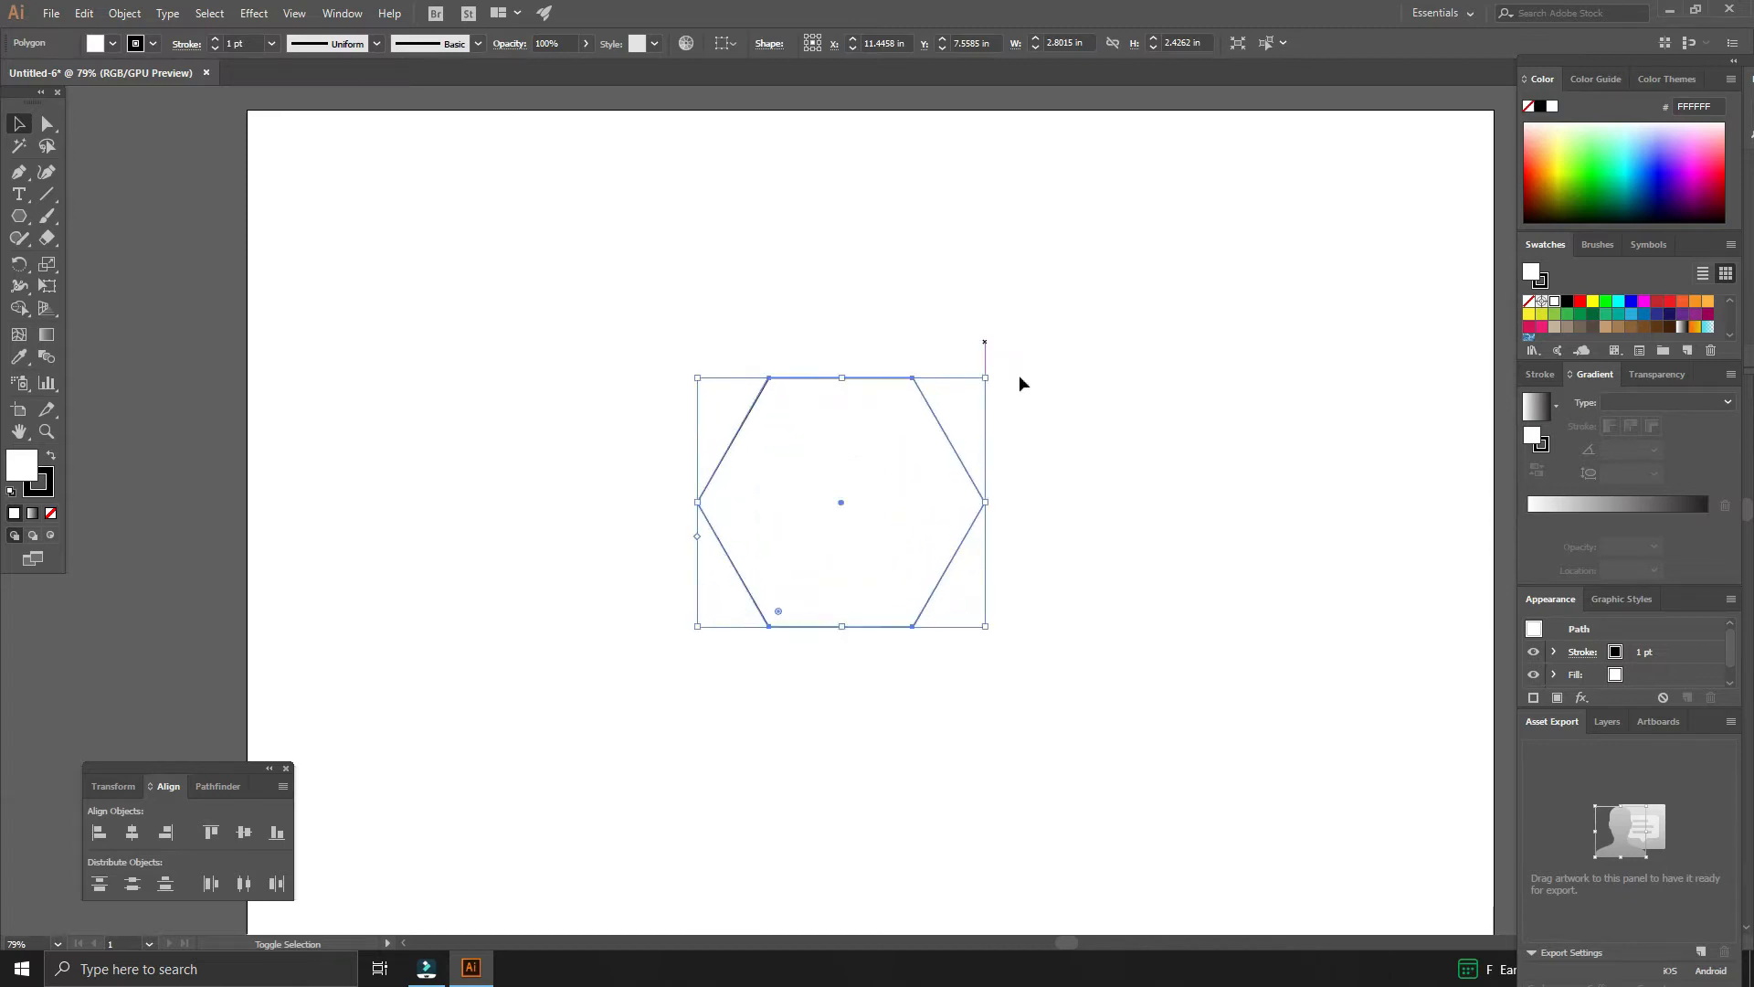
left_click(1104, 439)
- Rotate the hexagon with the Rotate tool so one corner points straight up
left_click(961, 549)
left_click(19, 264)
left_click_drag(1030, 653, 775, 646)
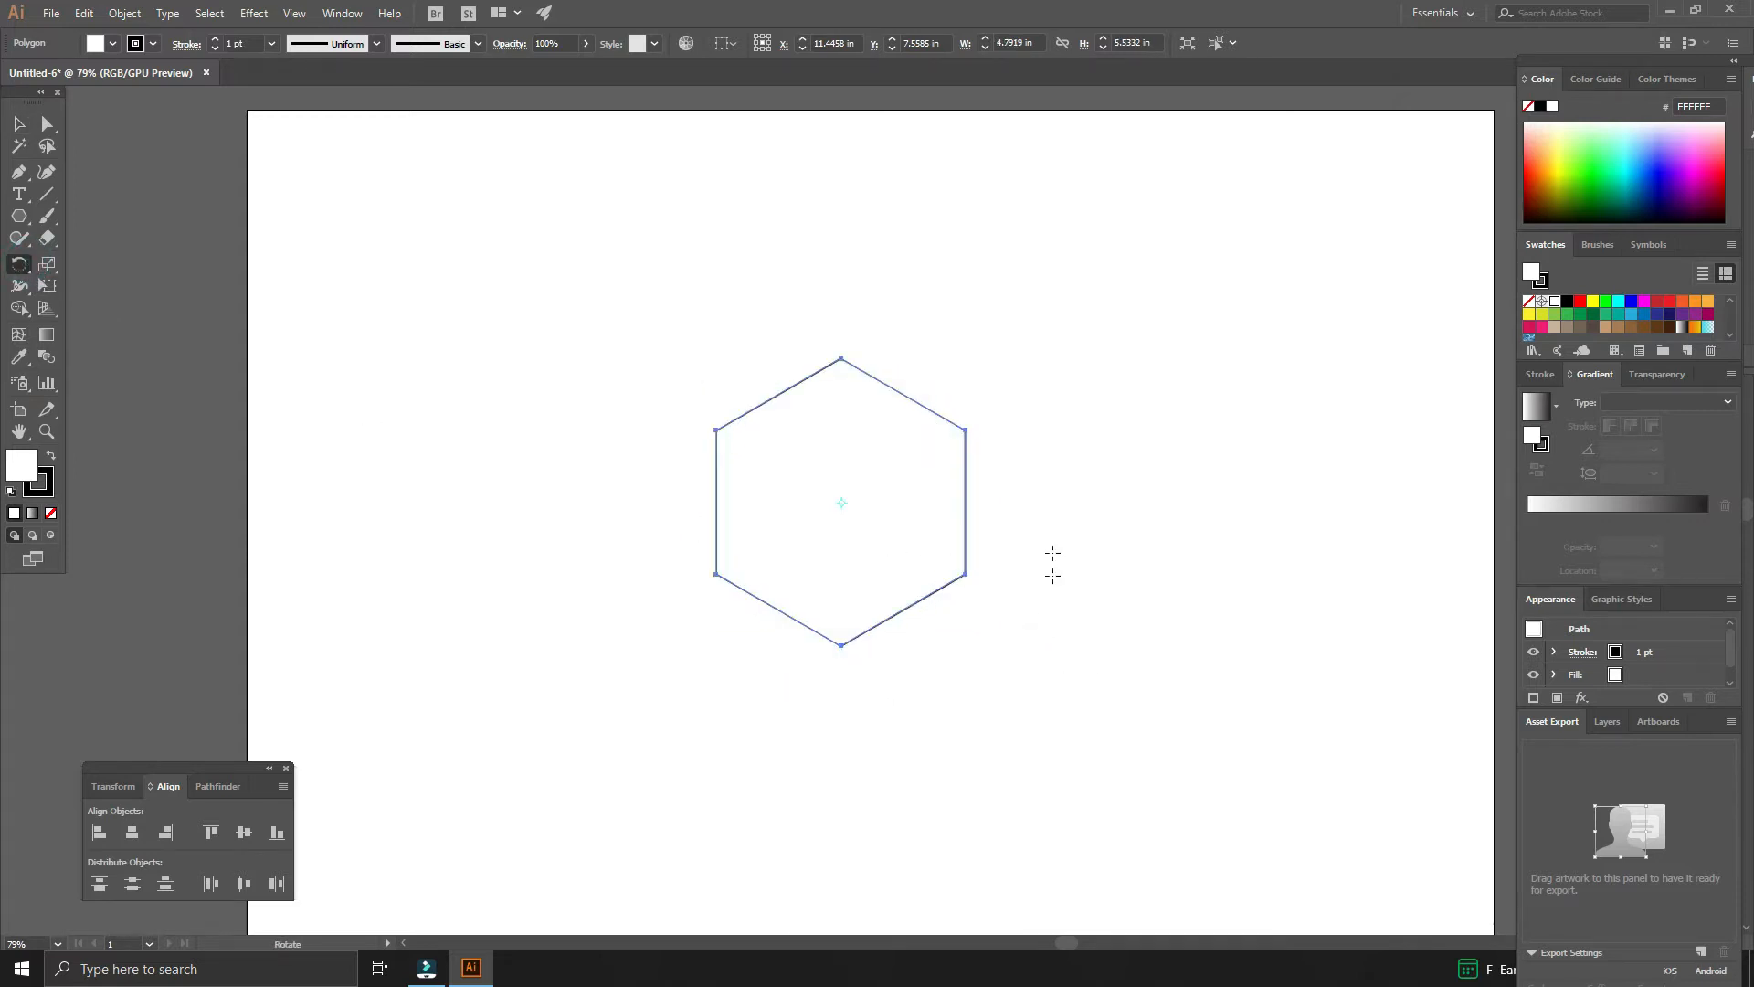
- Scale the rotated hexagon up further and move it toward the right side of the artboard
key("v")
left_click_drag(968, 365, 1006, 306)
left_click(1096, 388)
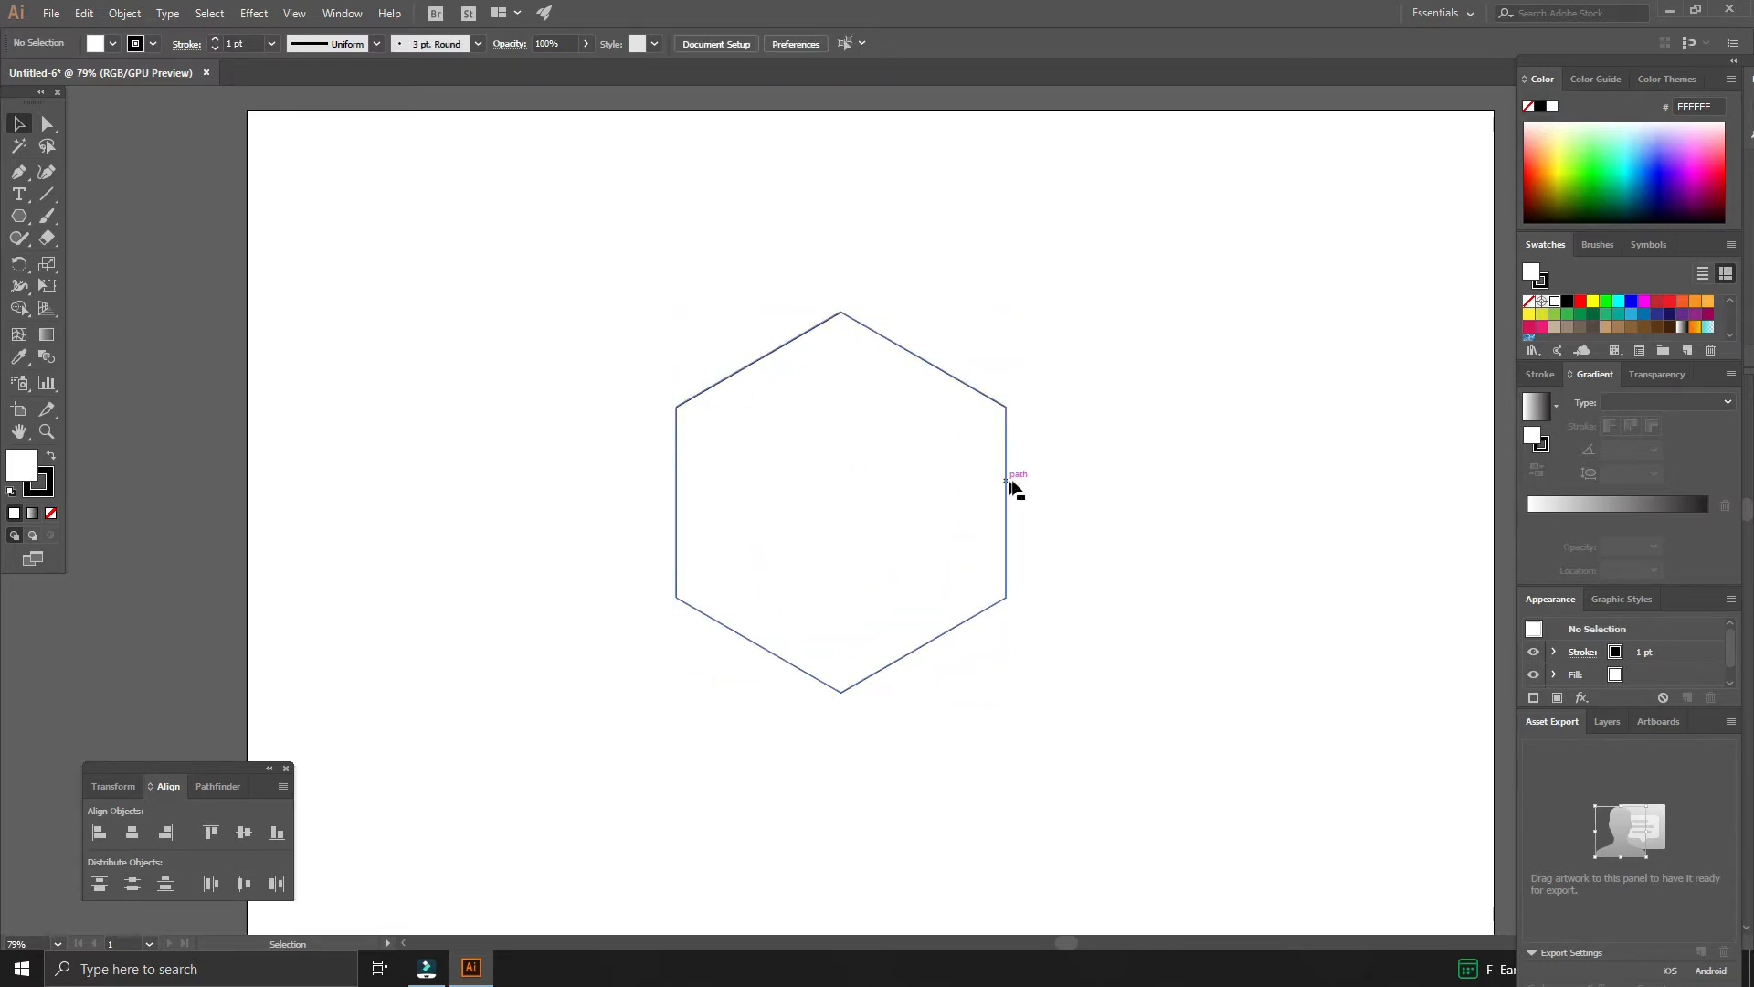
left_click_drag(1014, 489, 1217, 481)
left_click(571, 498)
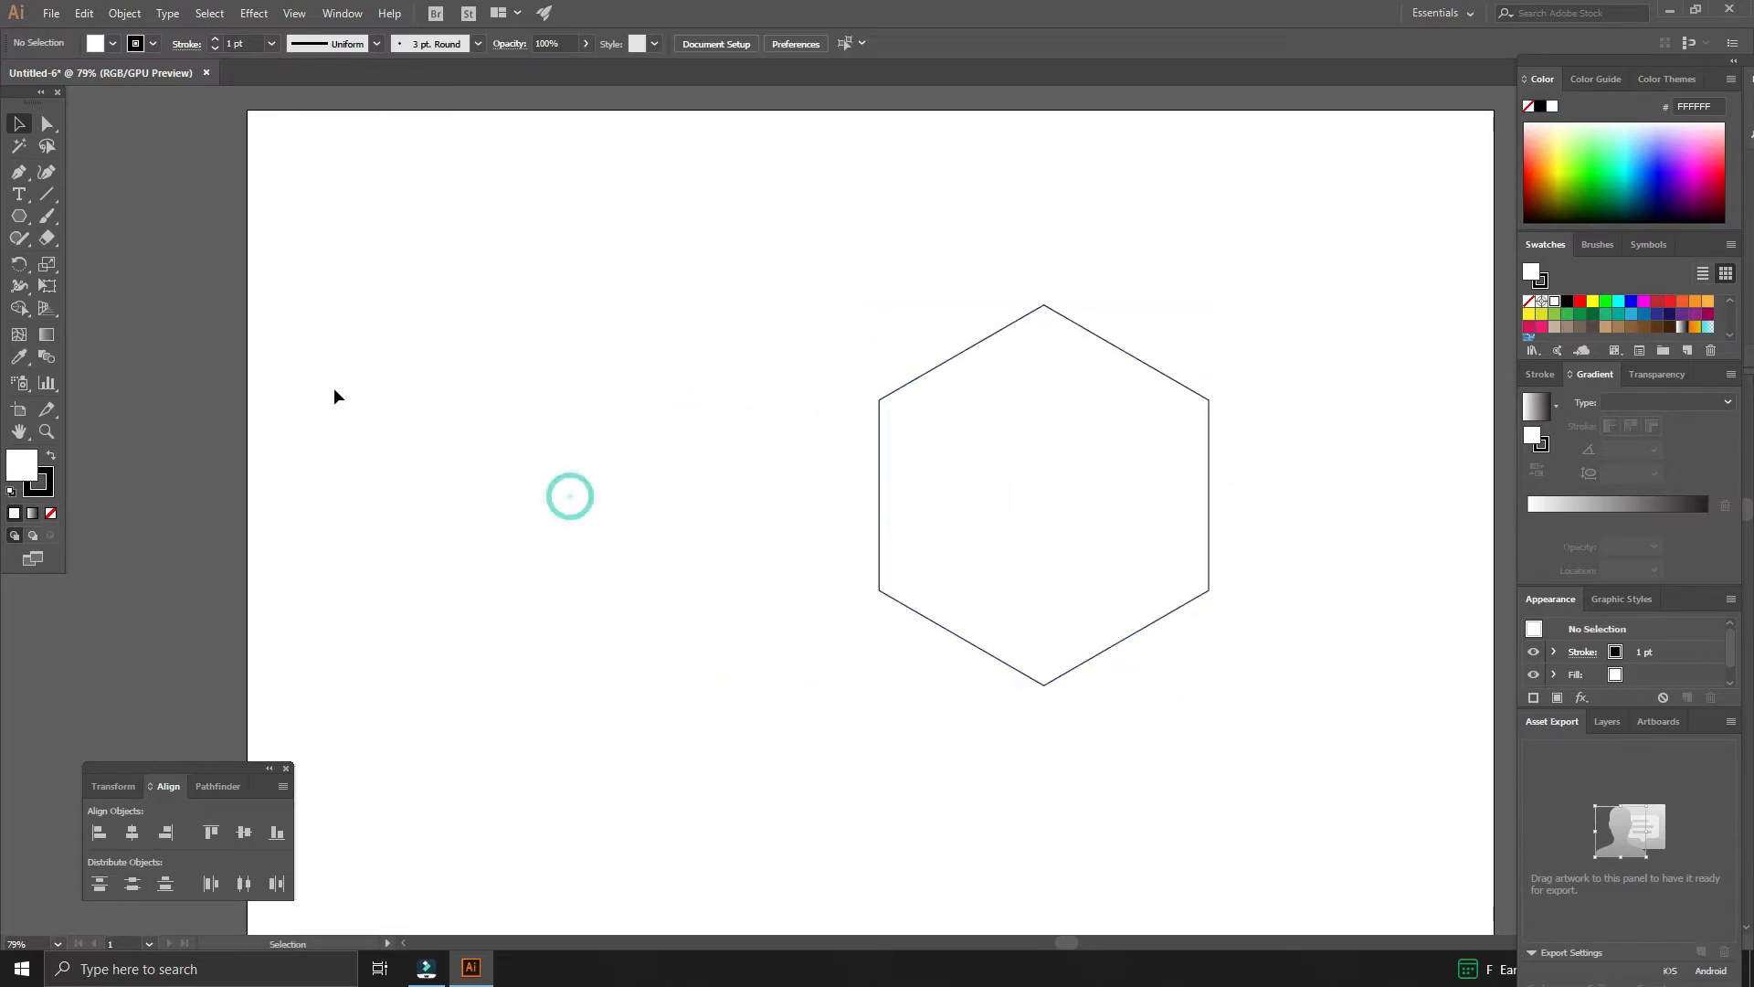
- Draw a vertical straight line about 10.5 in long with the Pen tool on the artboard's left side
left_click(20, 172)
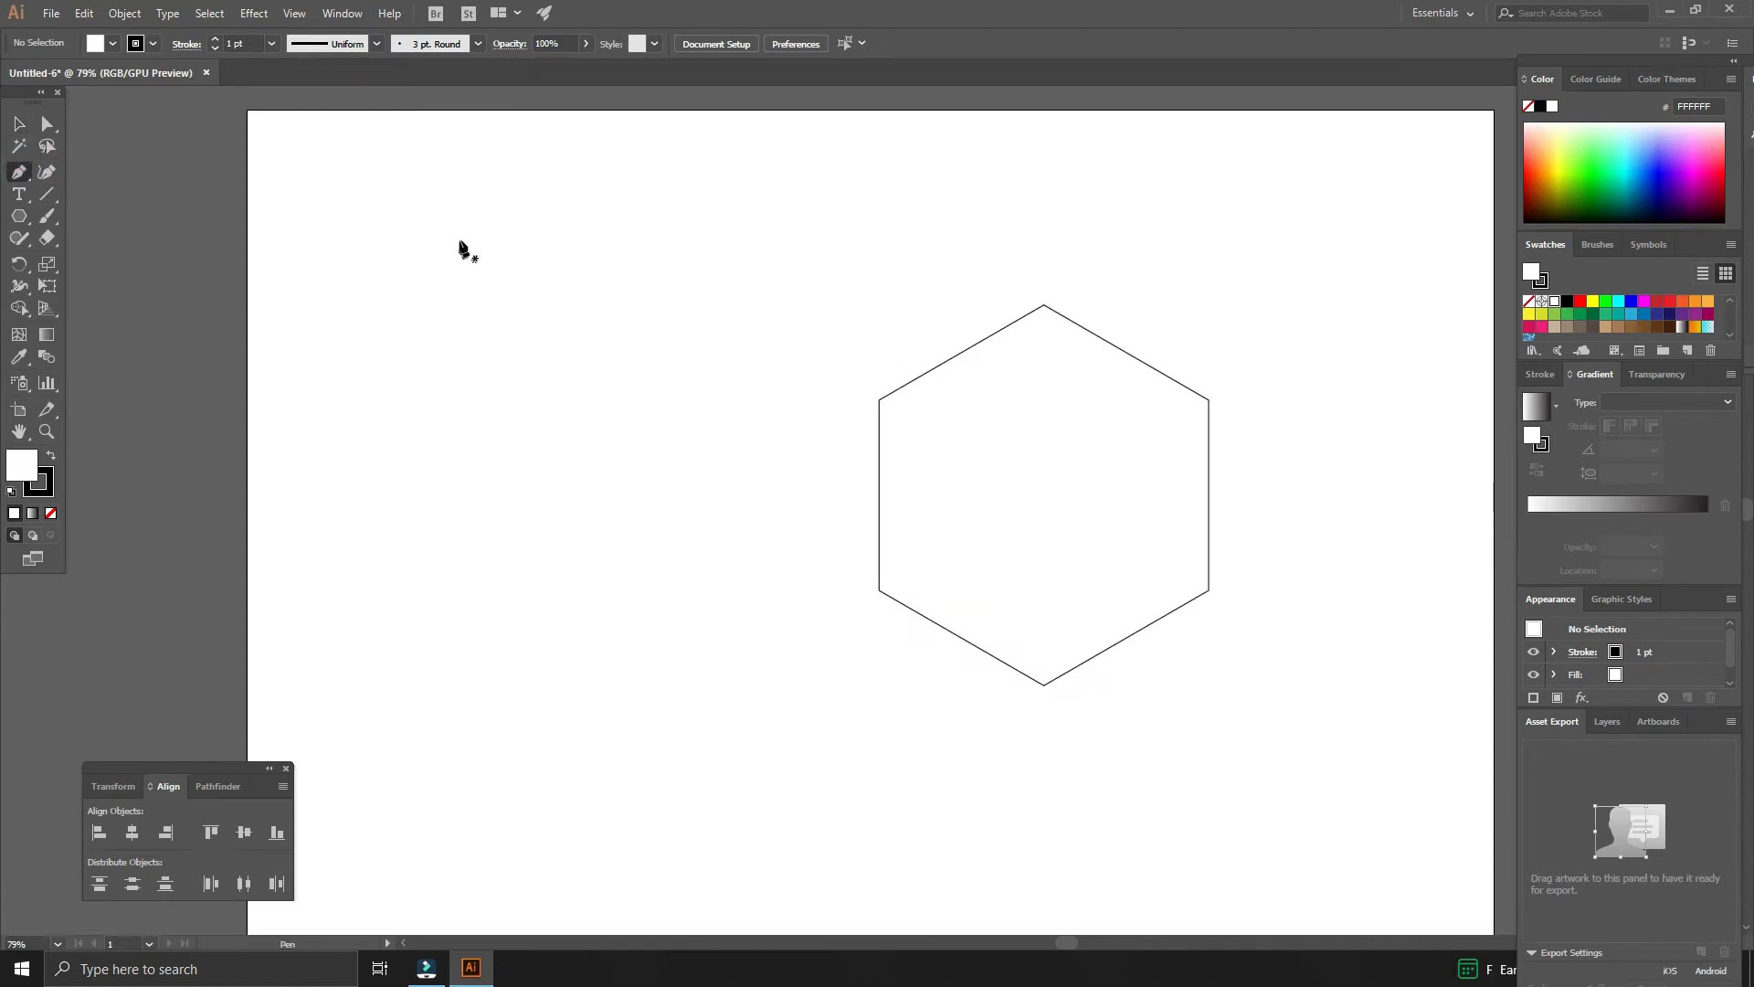
left_click(460, 232)
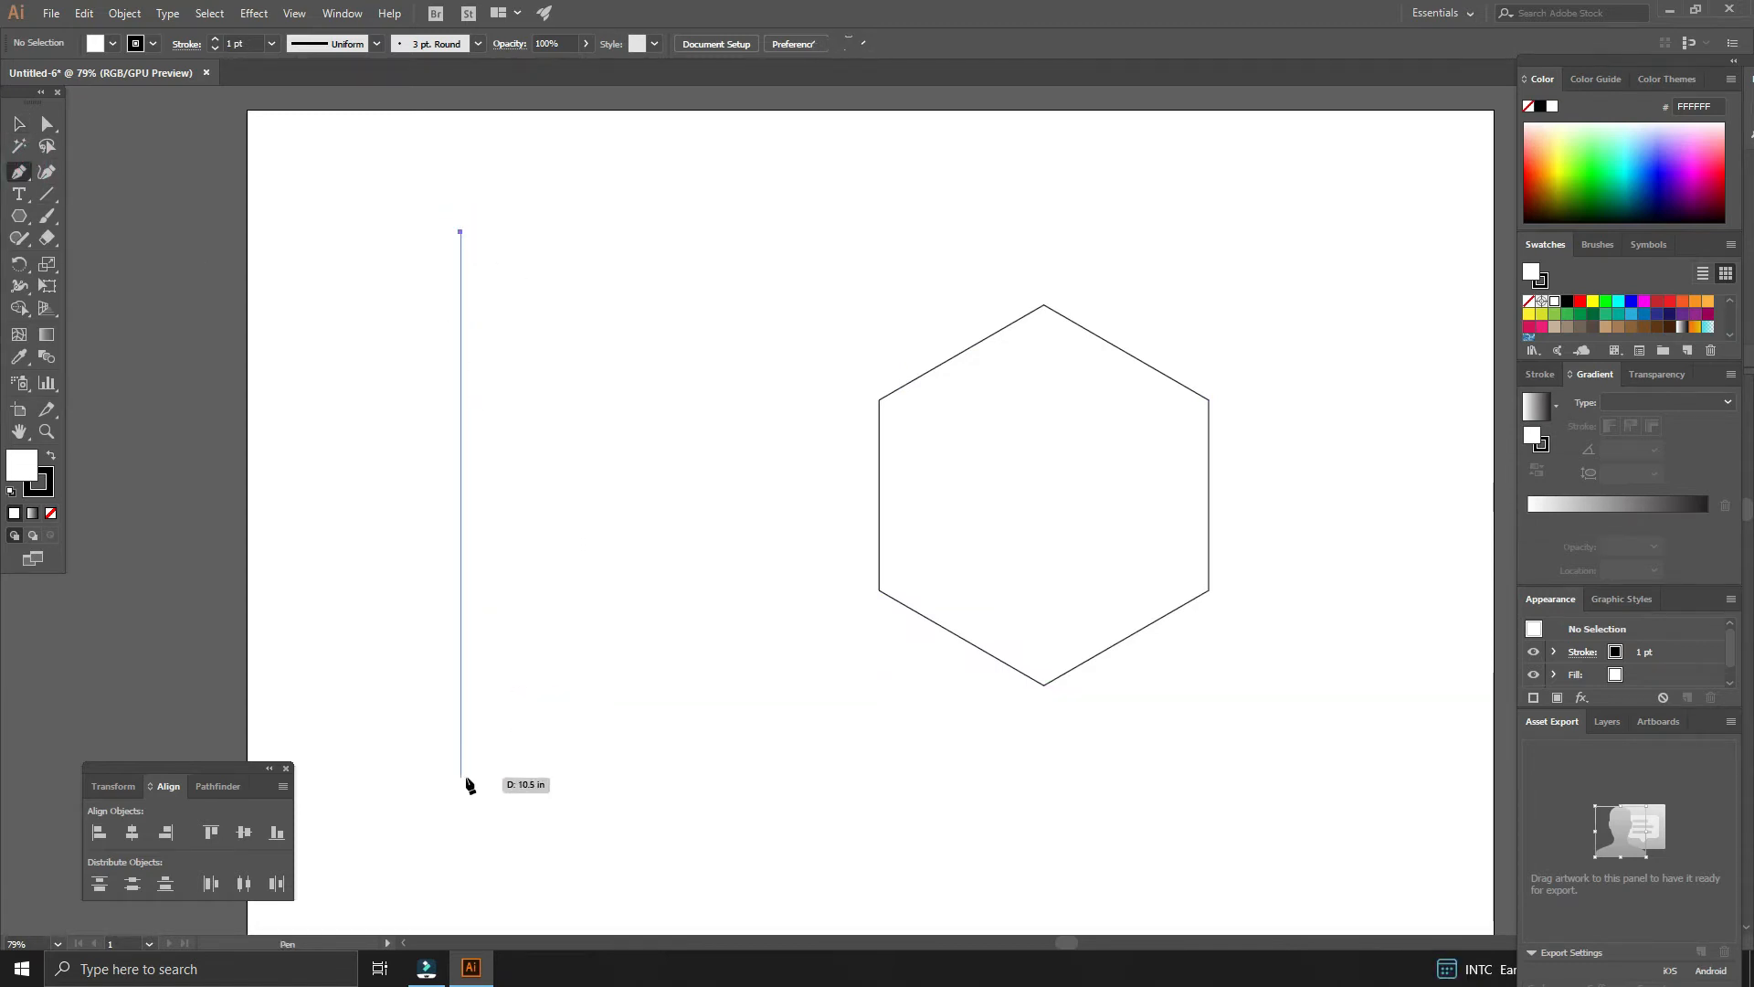
left_click(466, 778)
key("v")
left_click(525, 753)
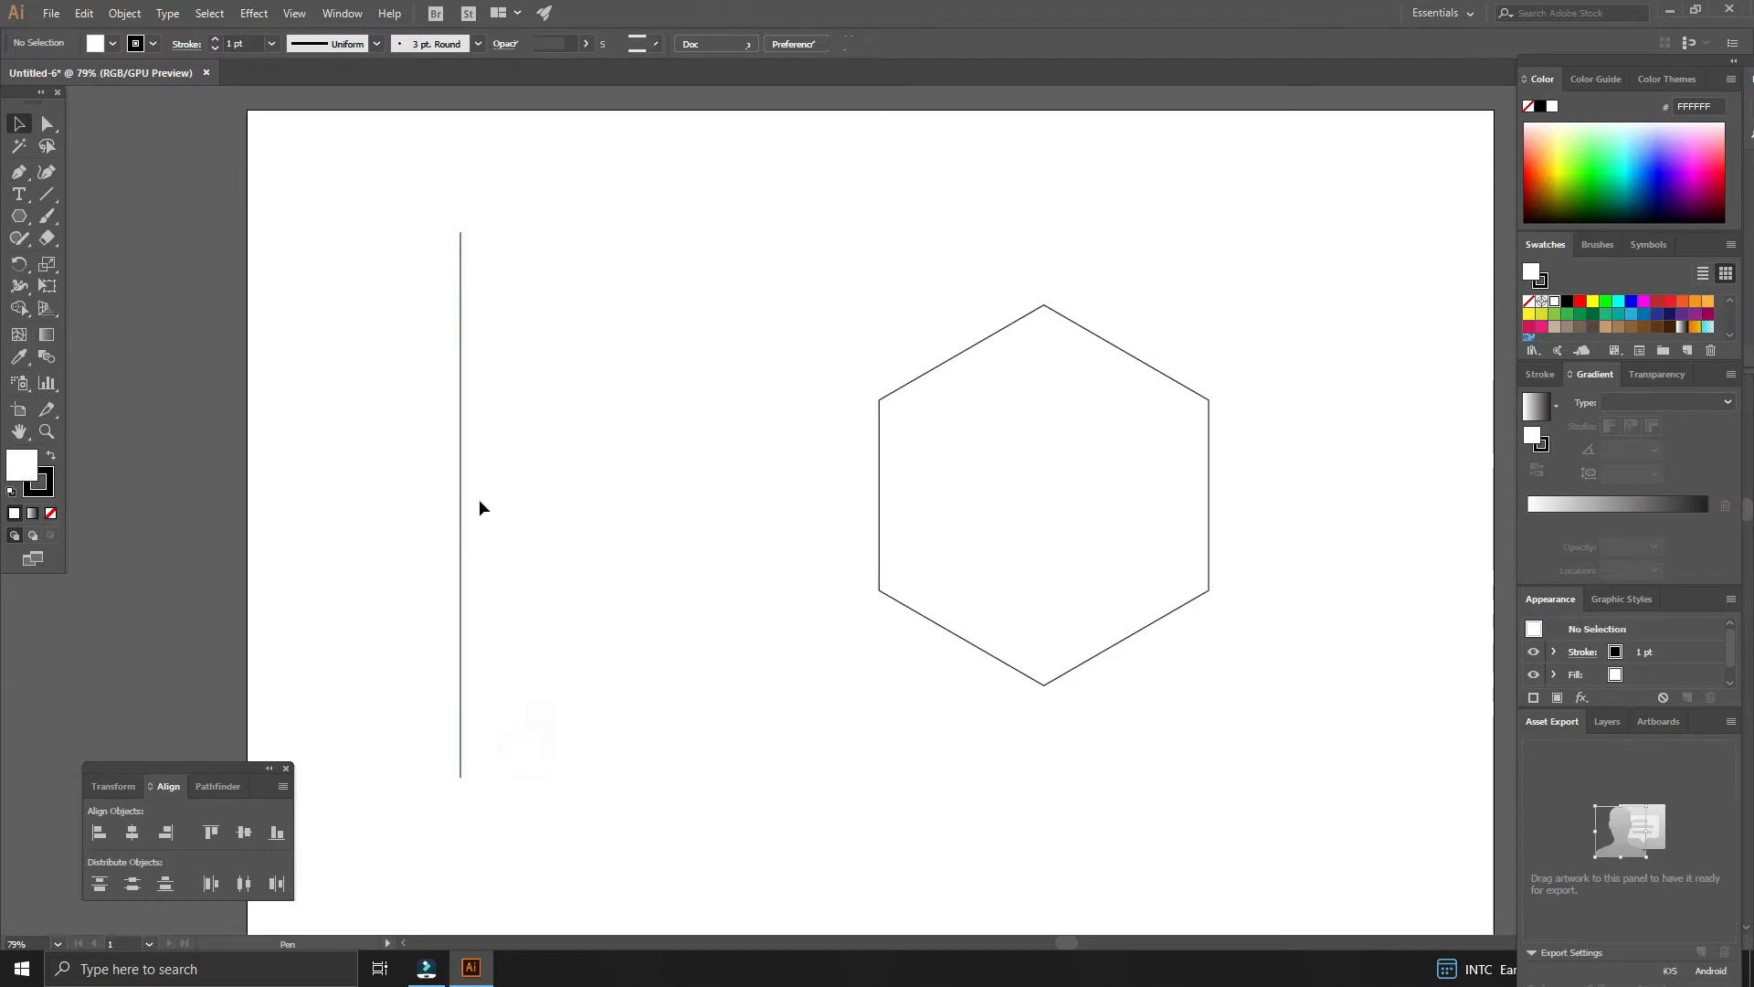
- Duplicate the vertical line a short distance to its right
left_click_drag(477, 468, 430, 438)
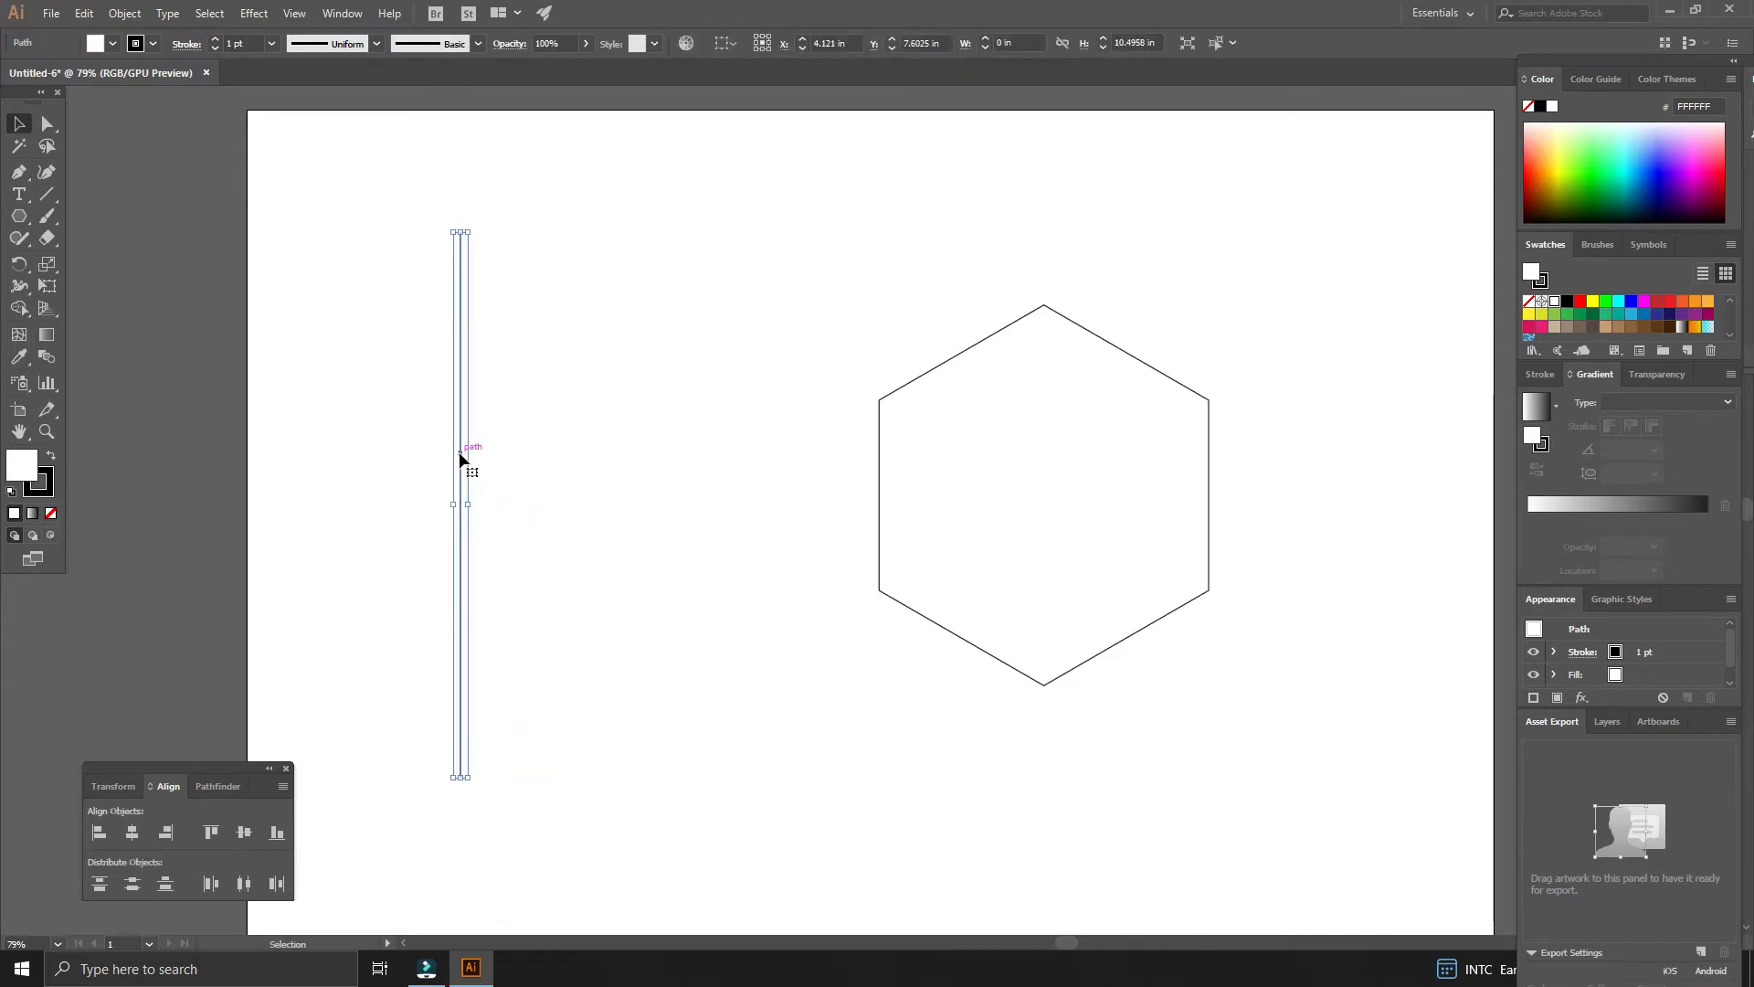
left_click(458, 454)
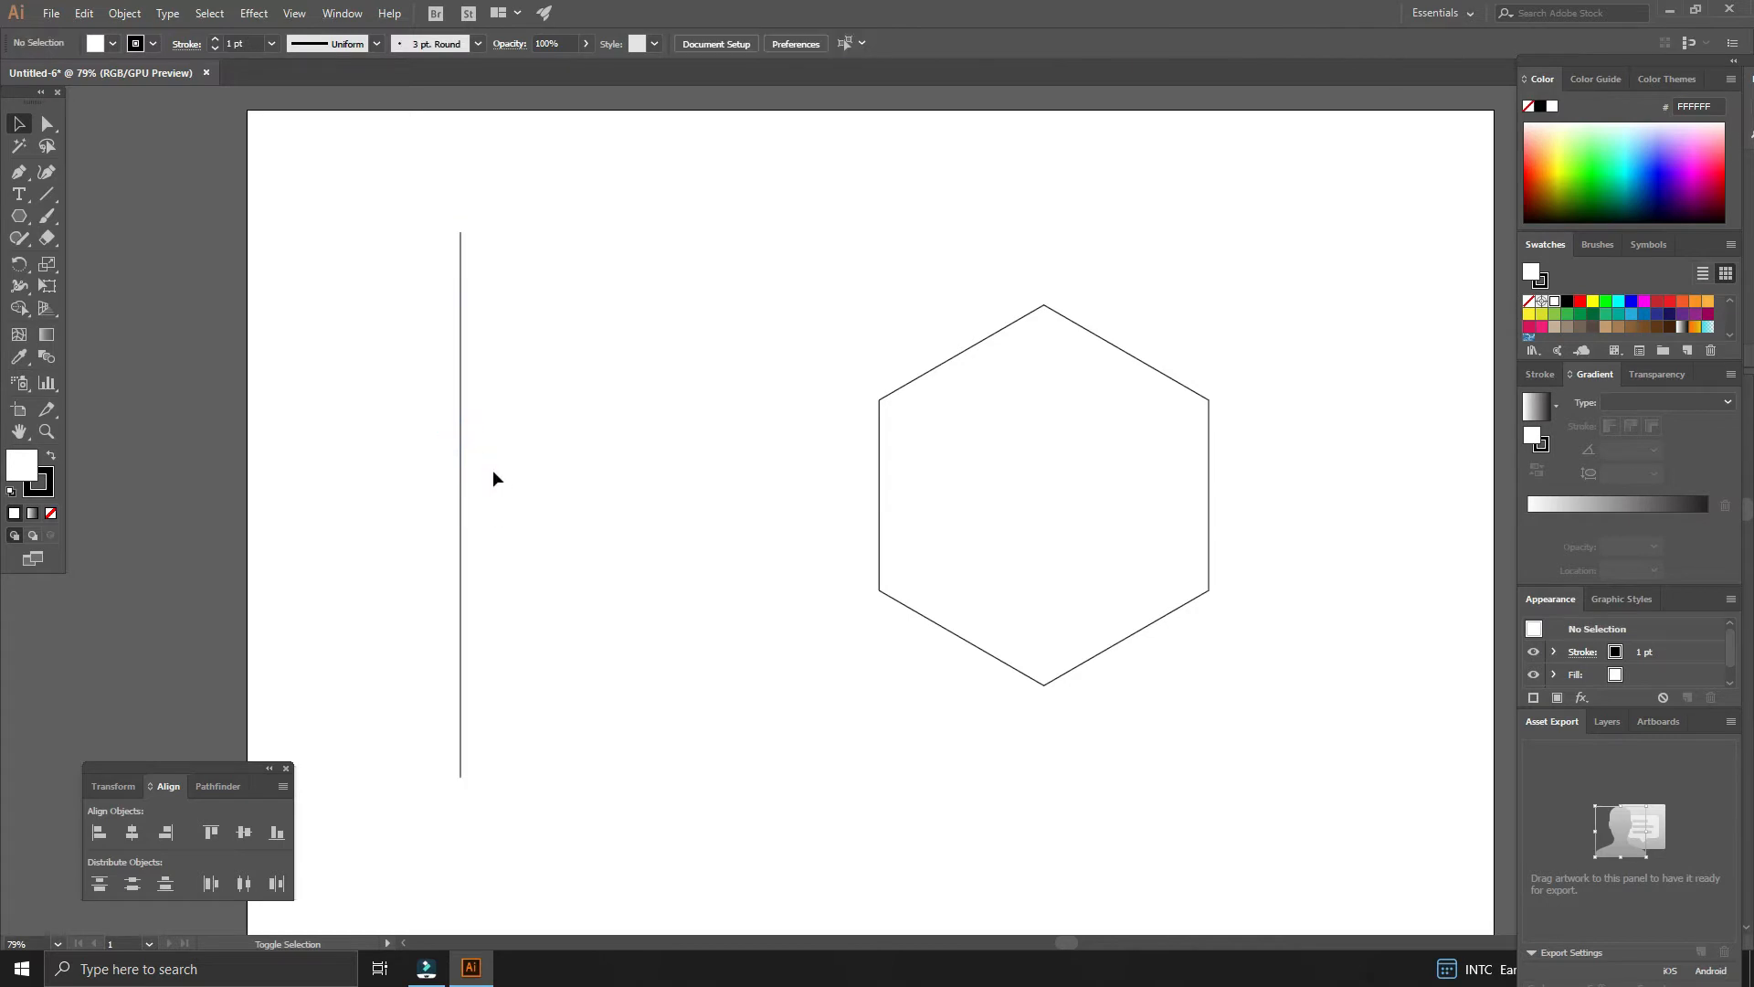
left_click(489, 496)
left_click(459, 471)
left_click_drag(460, 474, 489, 485)
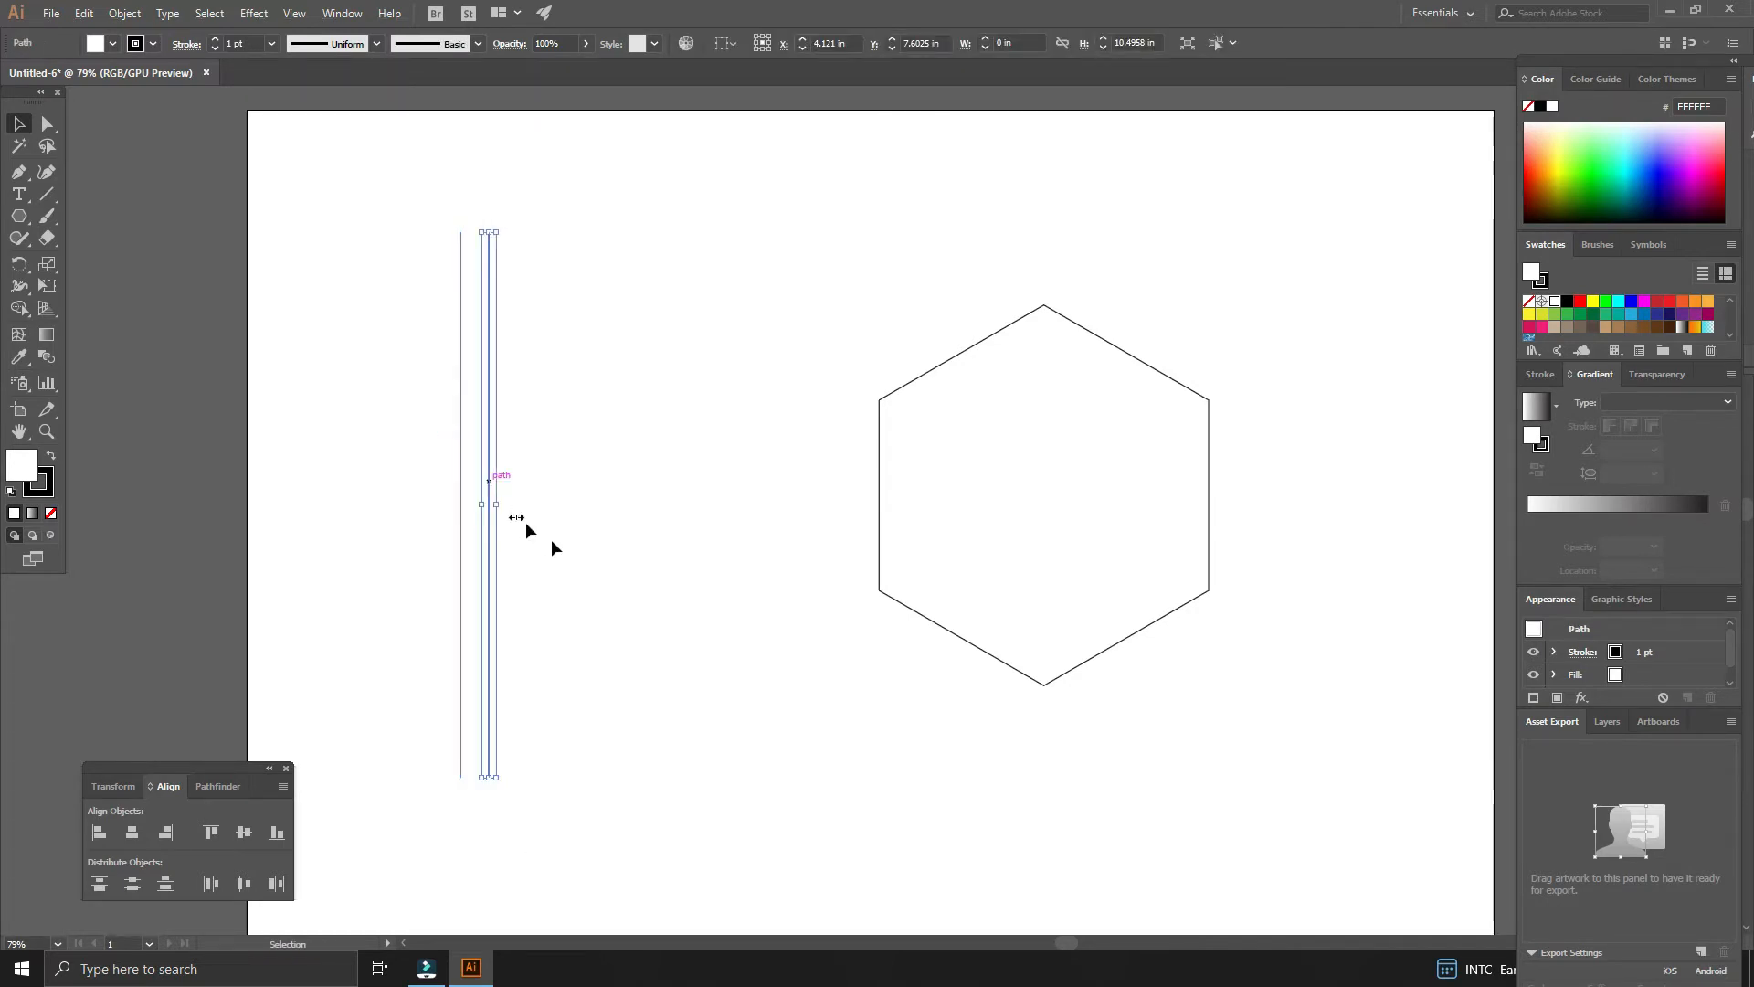
key("a")
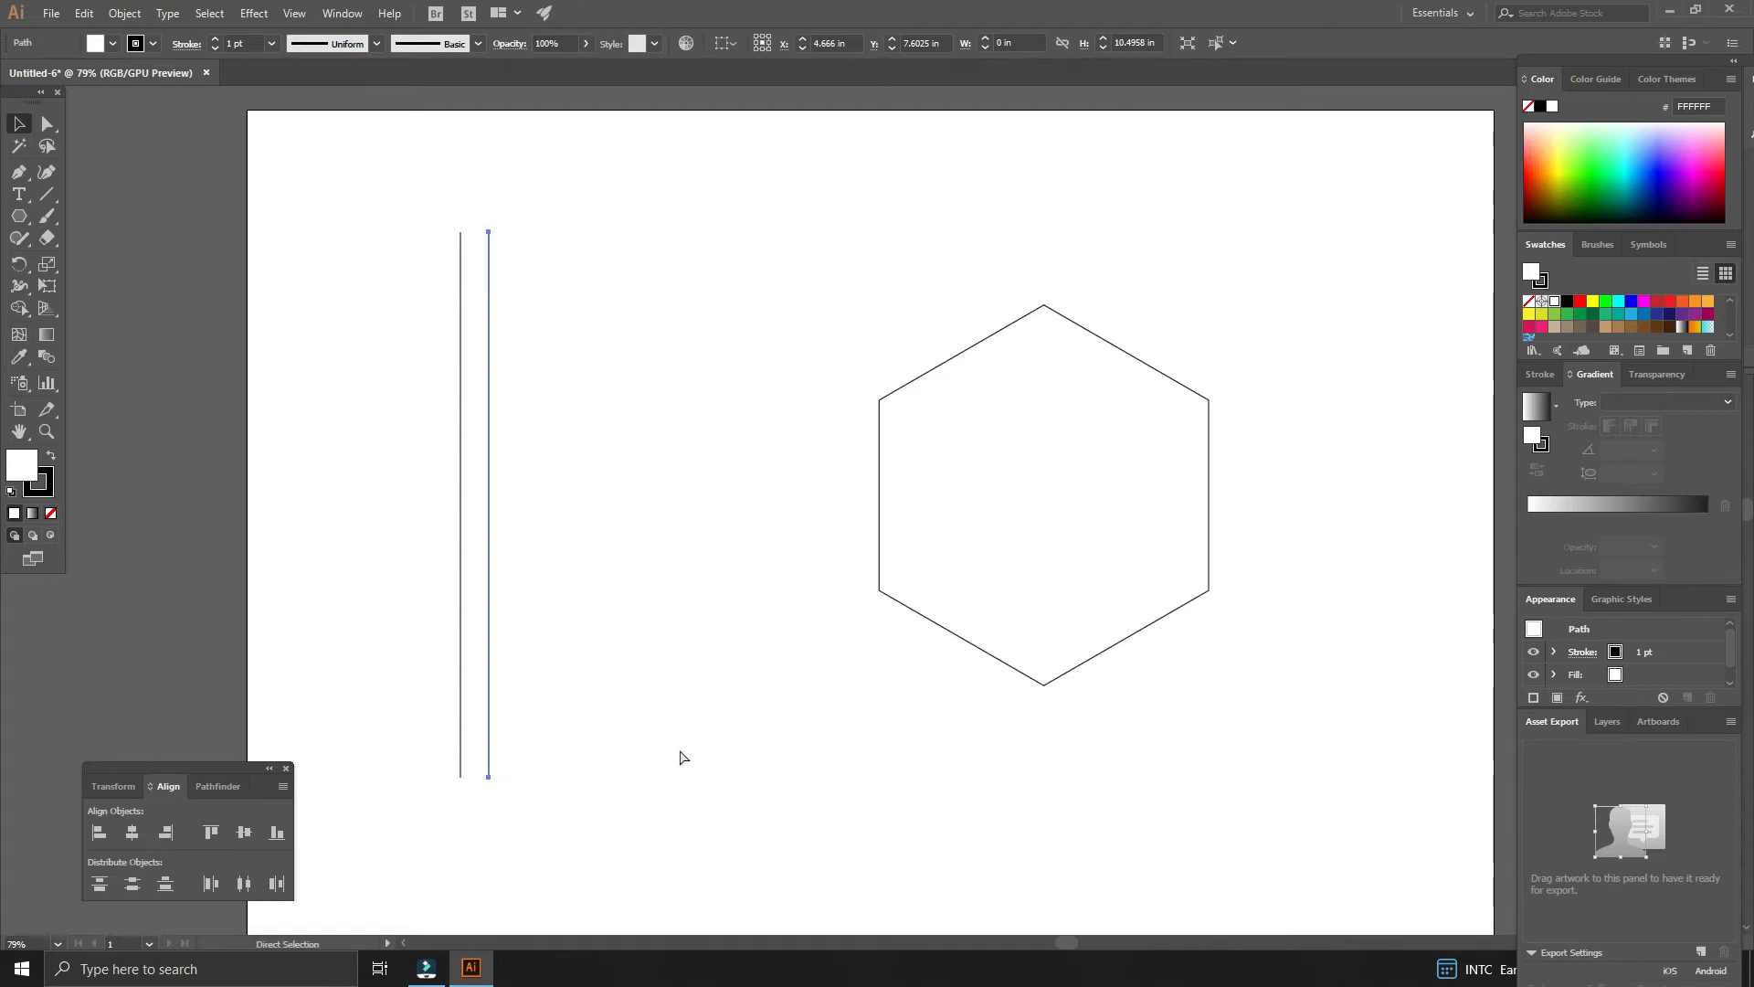
- Repeat the duplicate transform to build a row of twelve evenly spaced vertical lines
key("ctrl+d")
key("ctrl+d")
key("ctrl+d")
key("ctrl+d")
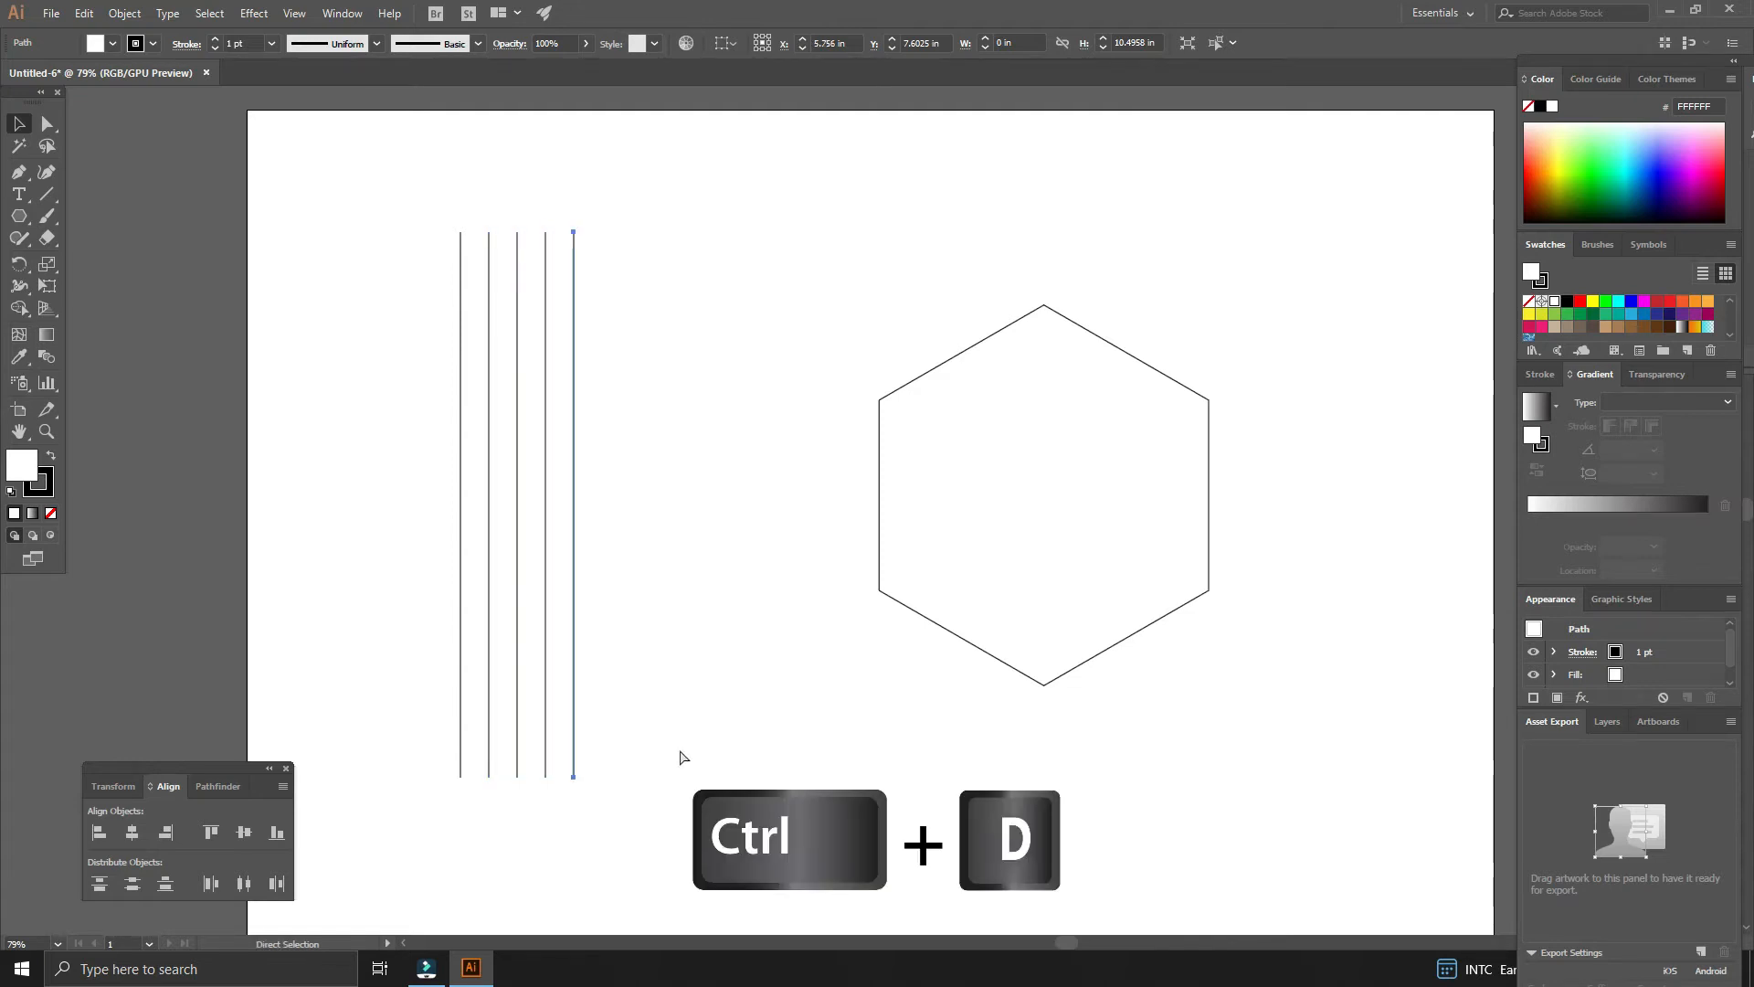
key("ctrl+d")
key("ctrl+d")
key("ctrl+d")
key("ctrl+d")
key("ctrl+d")
key("ctrl+d")
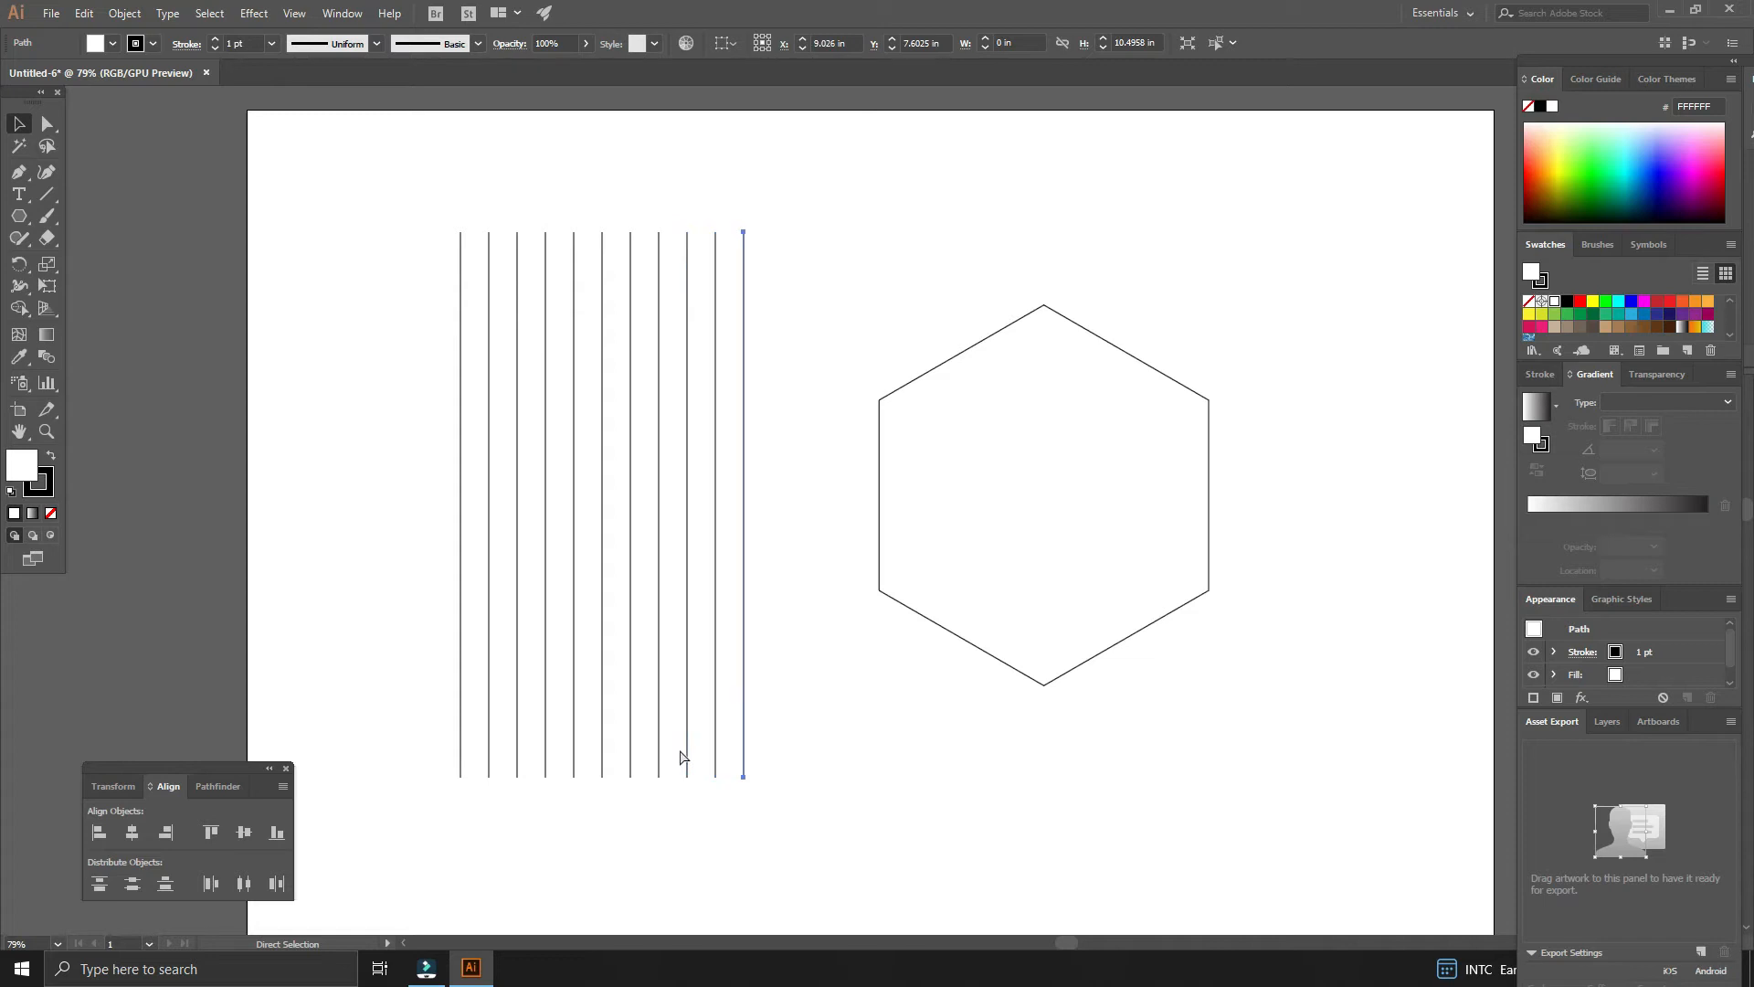
left_click(849, 772)
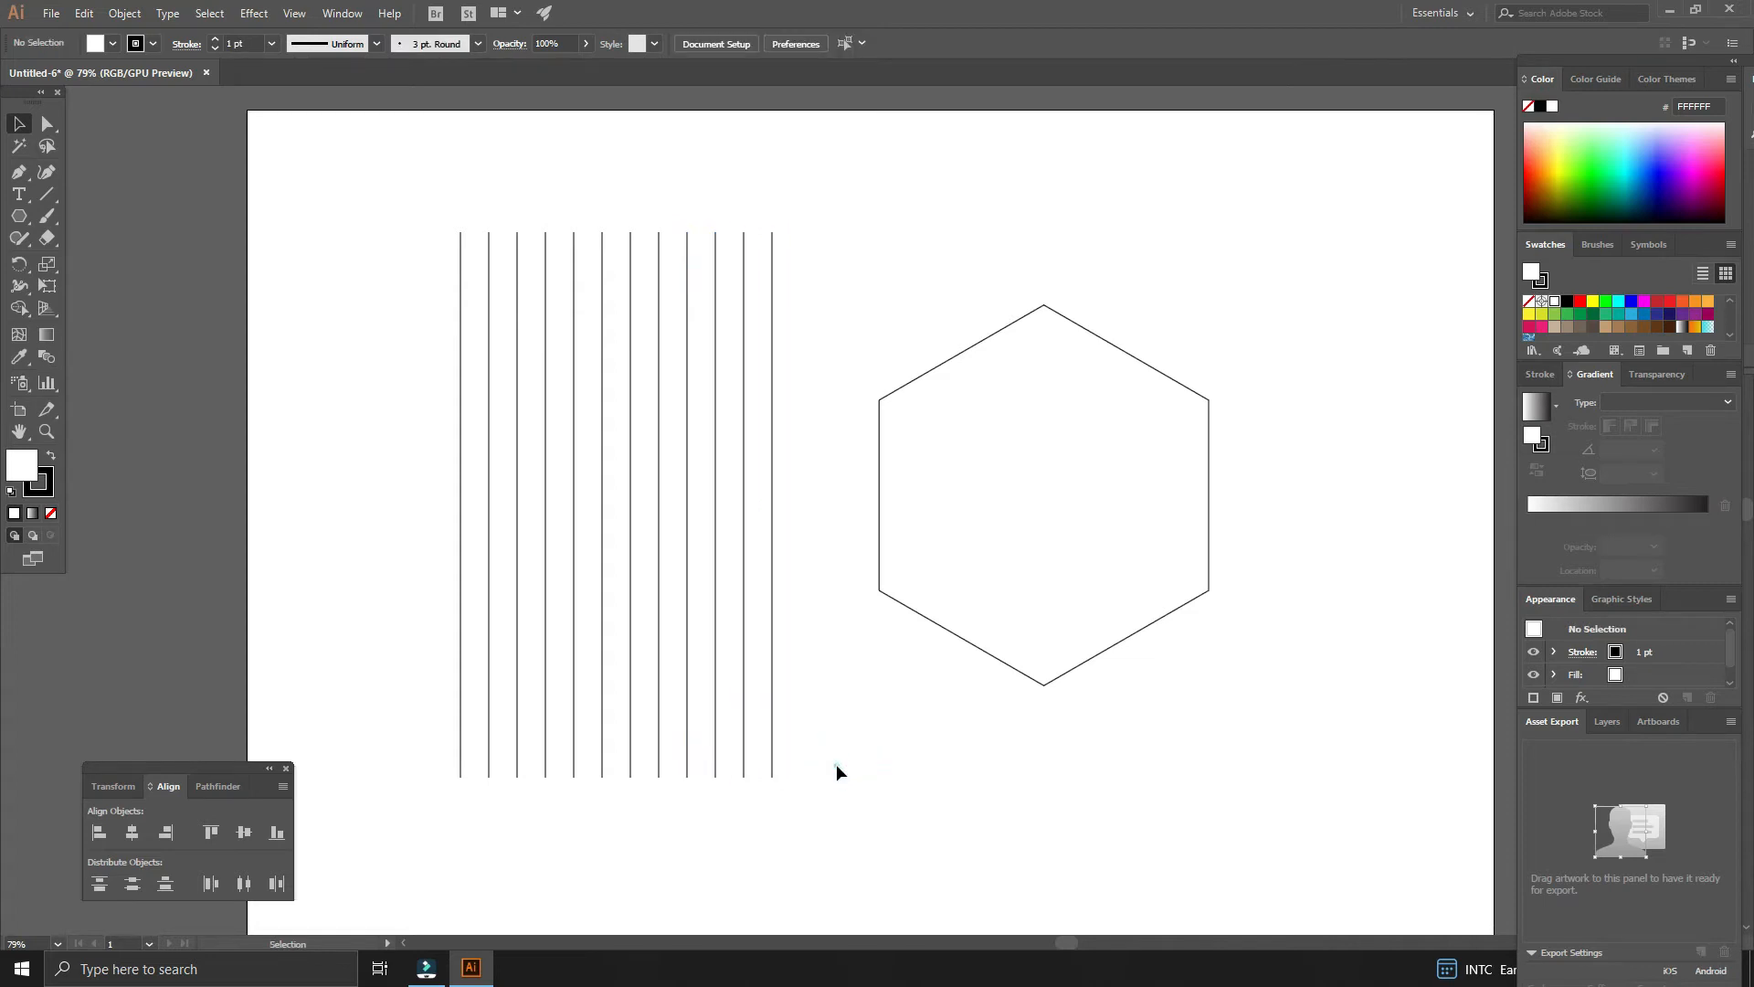
- Select all the vertical lines and group them
left_click(836, 768)
left_click(836, 767)
left_click(836, 767)
left_click(836, 767)
left_click_drag(814, 810, 419, 517)
right_click(660, 560)
left_click(708, 673)
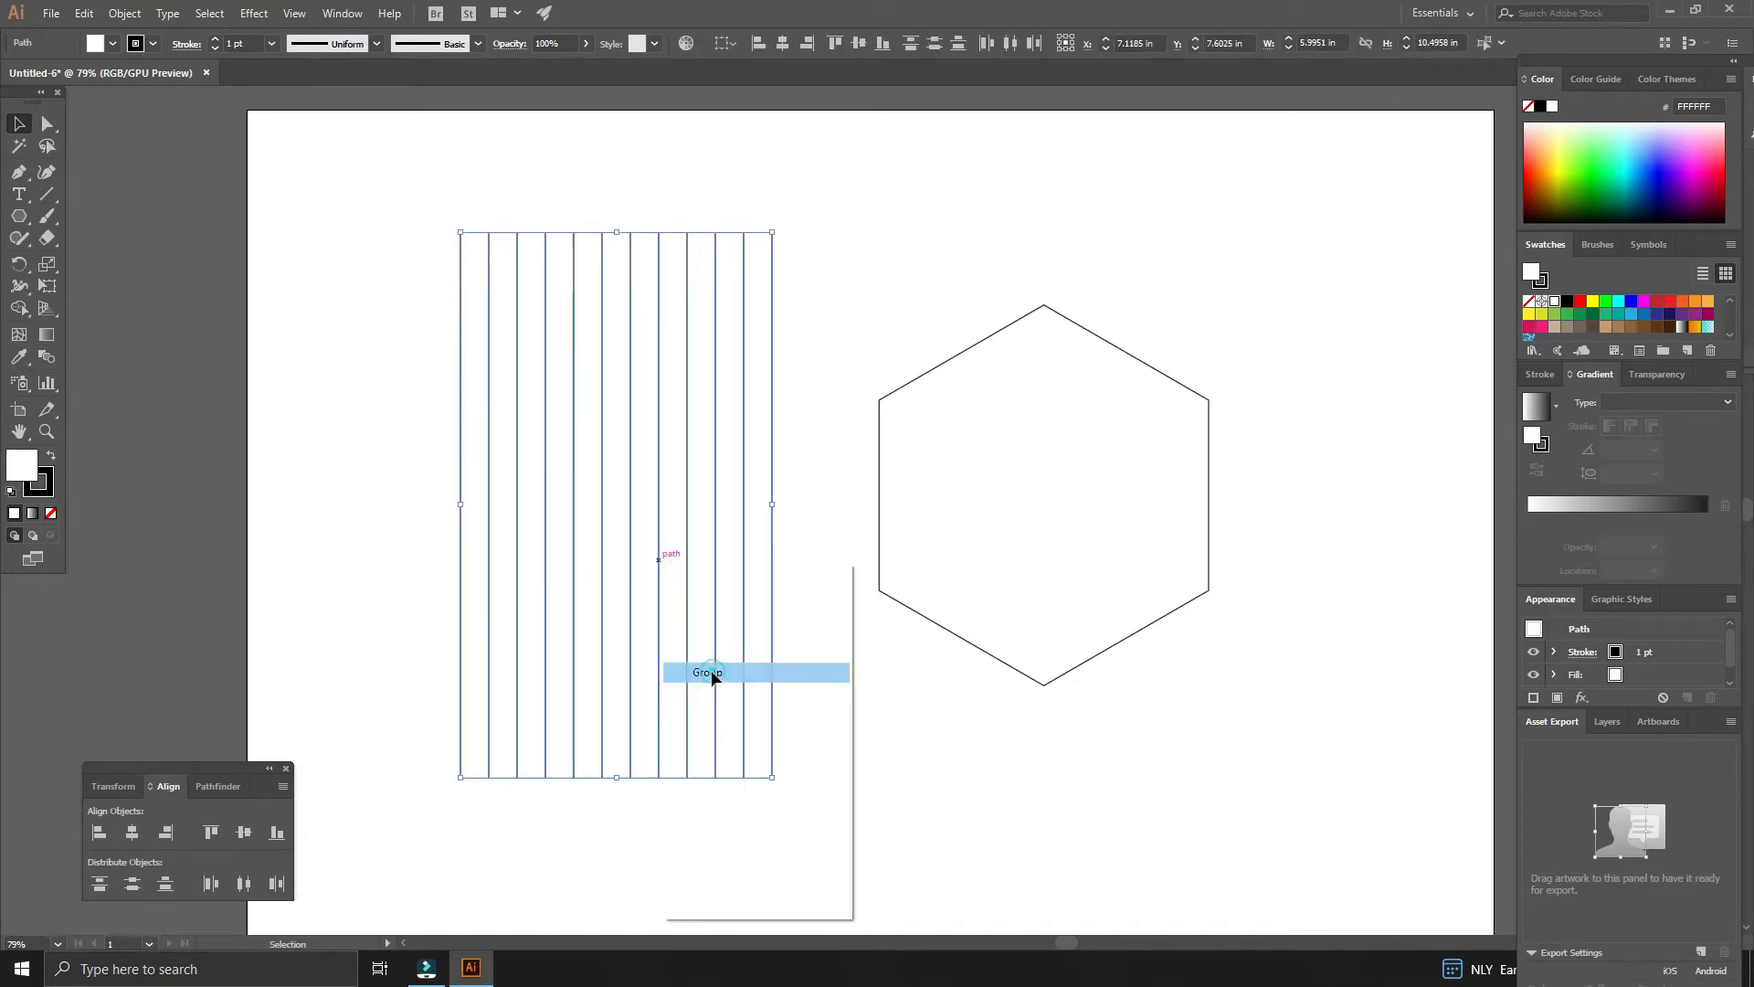
left_click(891, 745)
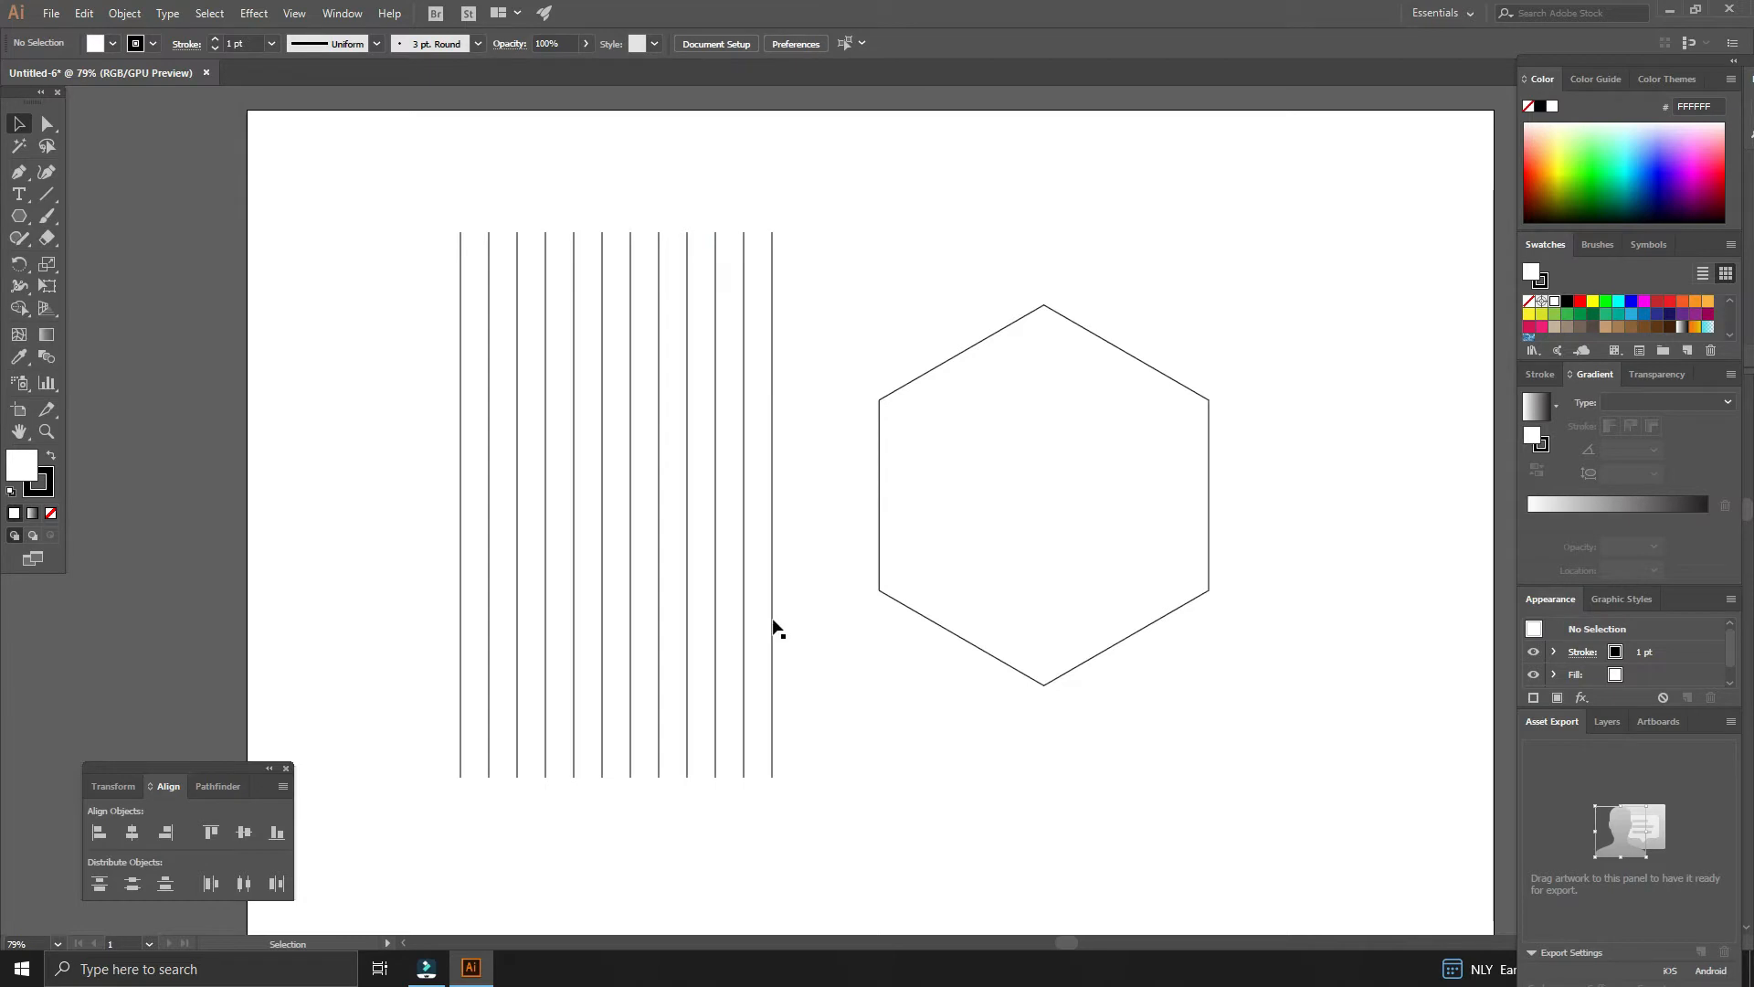
- Move the line group over the hexagon so the hexagon sits inside the lines
left_click(771, 639)
left_click_drag(772, 646, 1199, 667)
left_click_drag(1319, 639, 1091, 678)
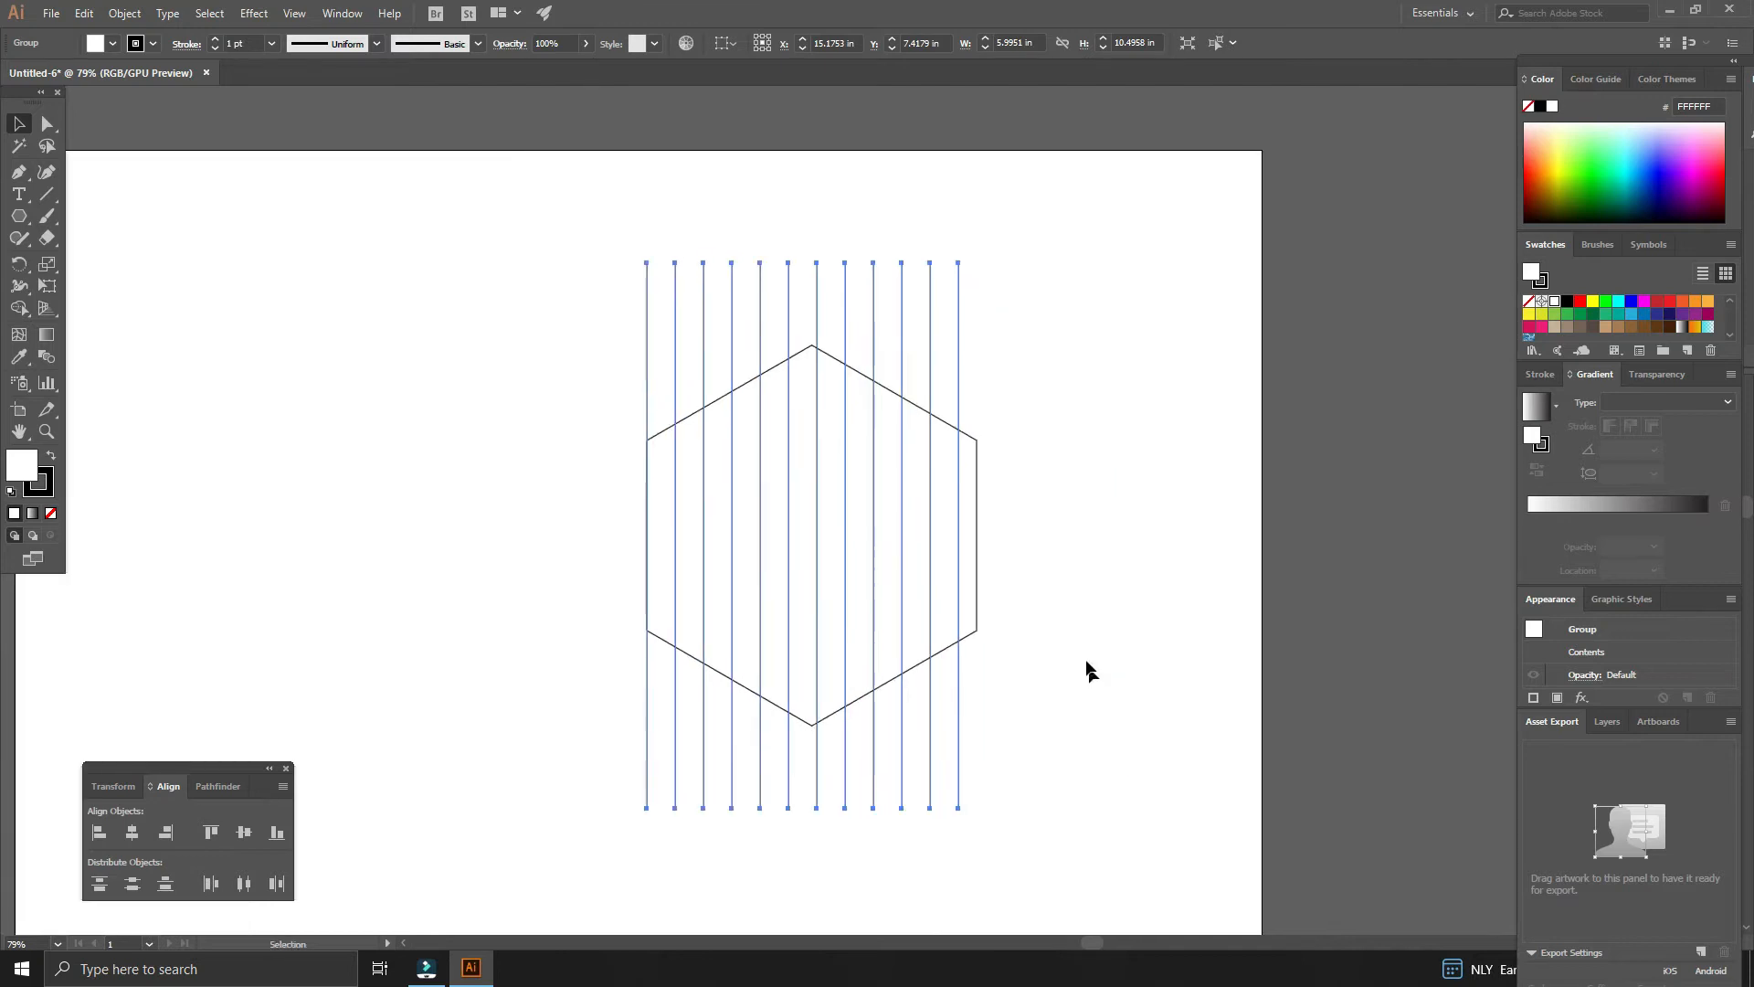
left_click(1088, 672)
left_click(960, 545)
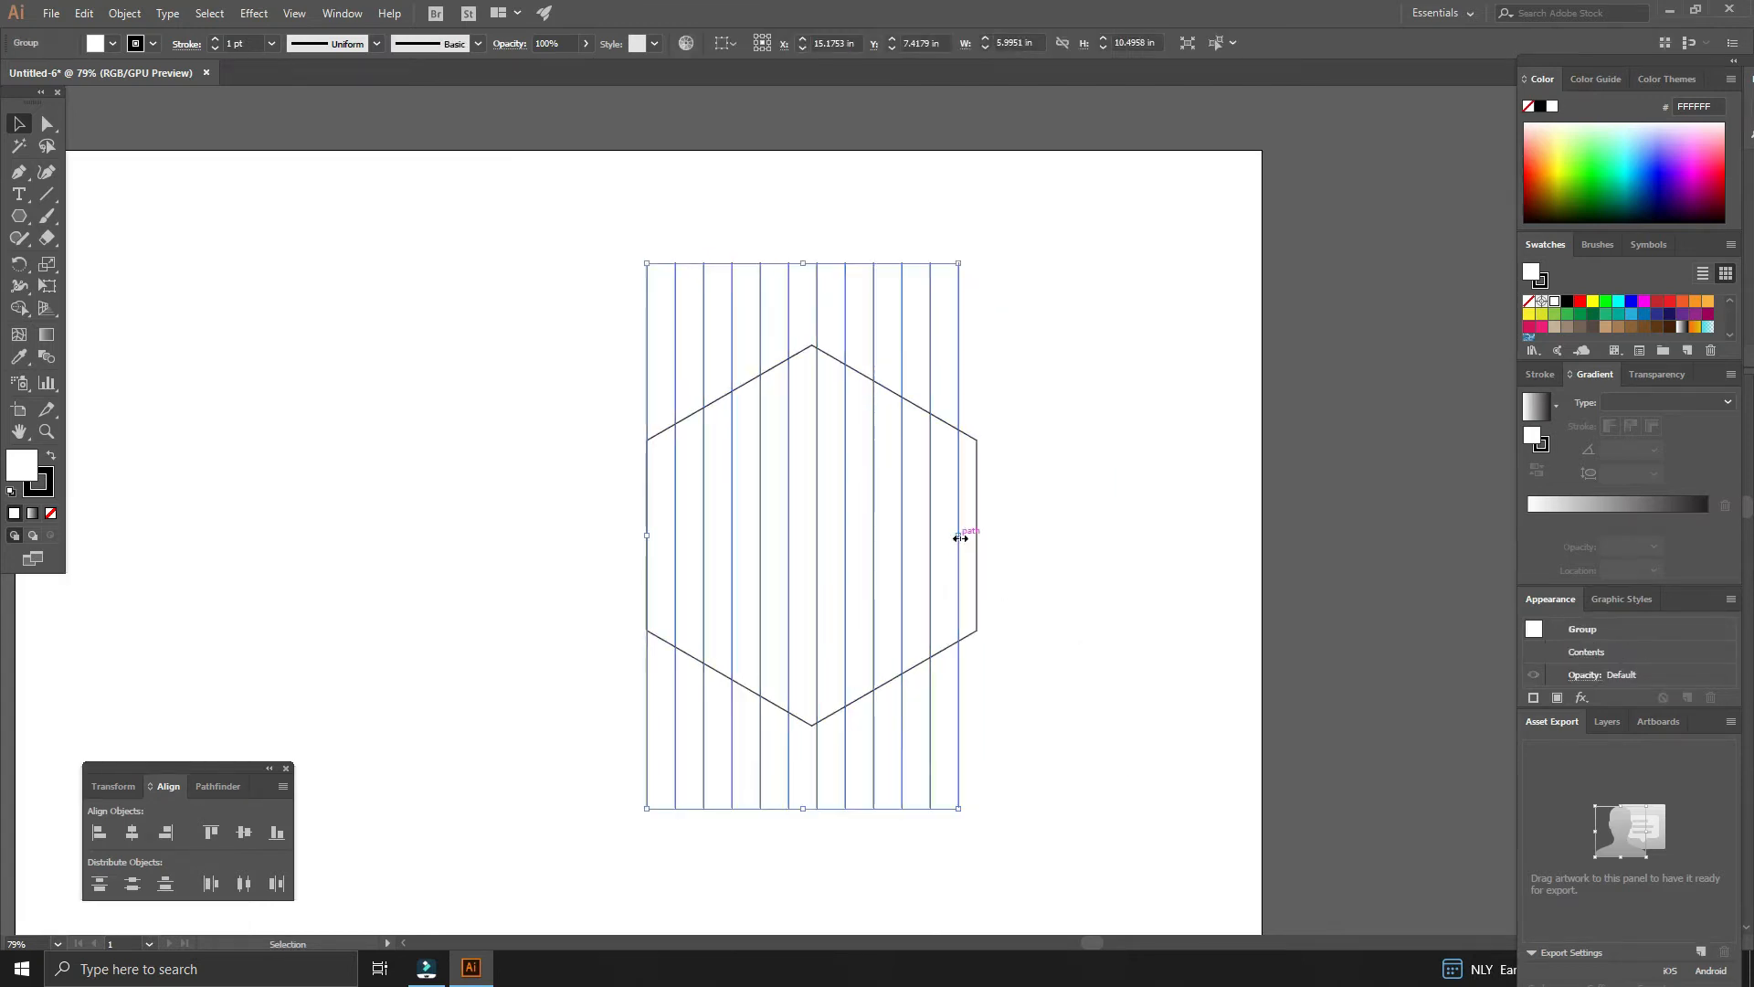
left_click_drag(958, 534, 981, 541)
left_click(1058, 579)
- Select the lines and hexagon together and align their vertical centers
left_click_drag(726, 543, 587, 504)
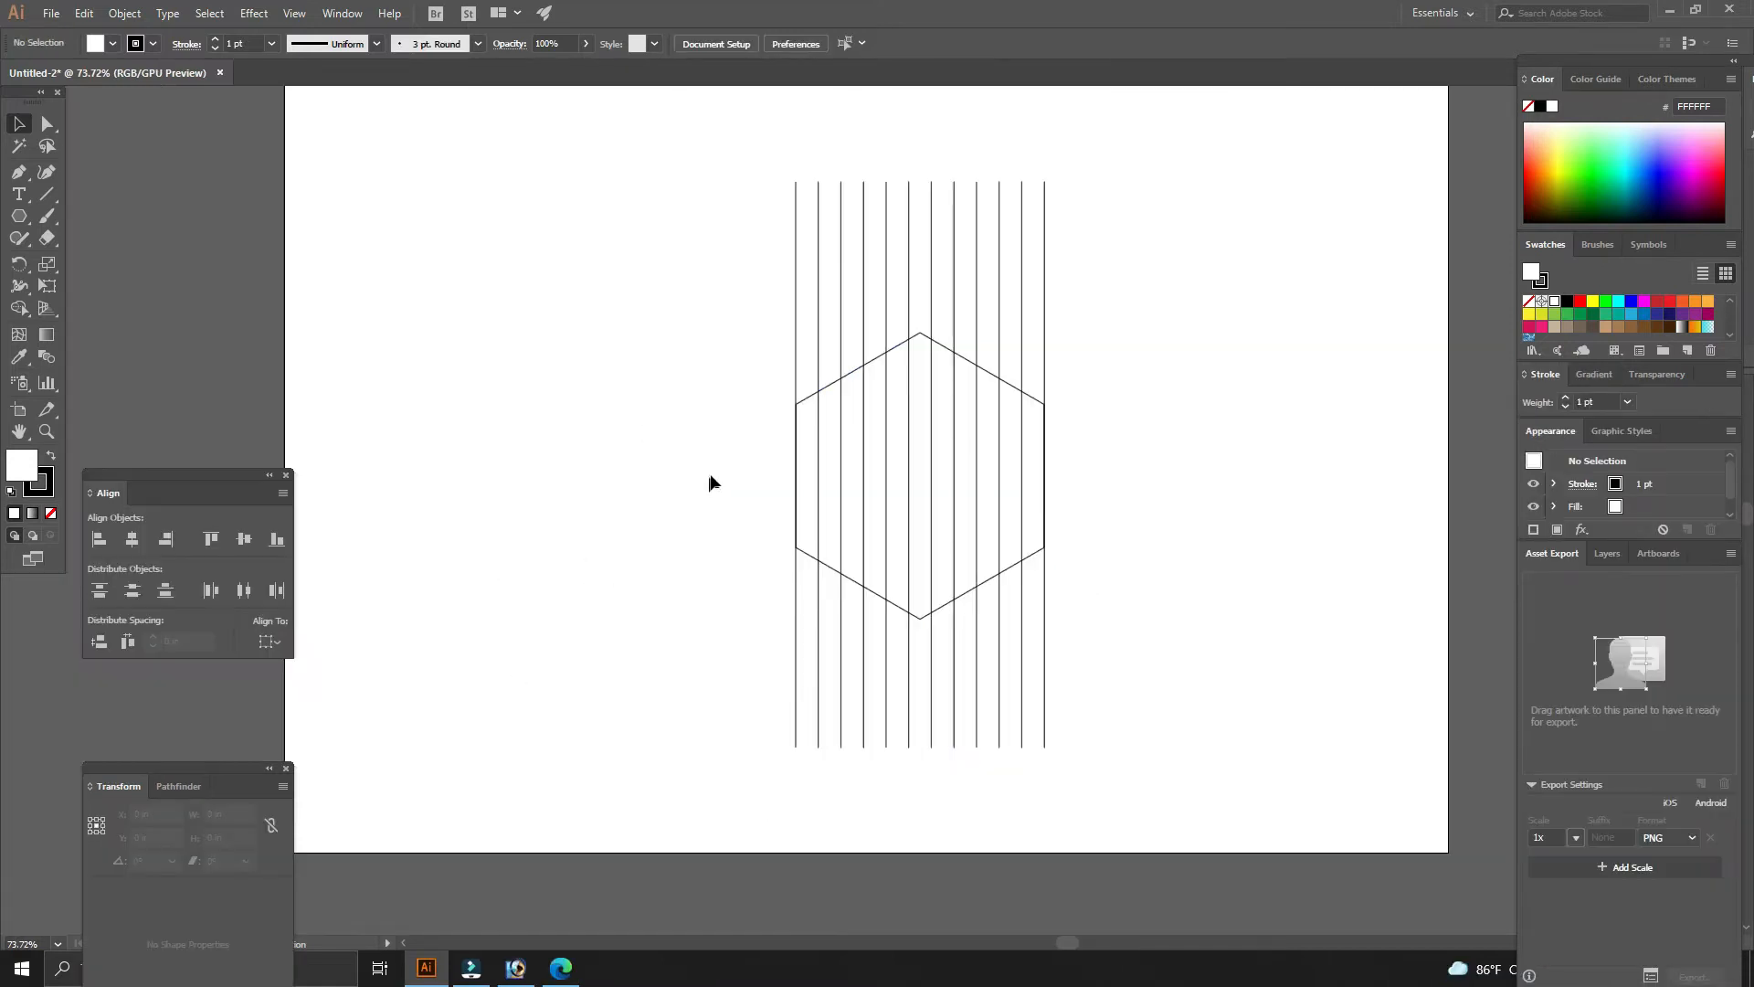
left_click_drag(718, 474, 1121, 596)
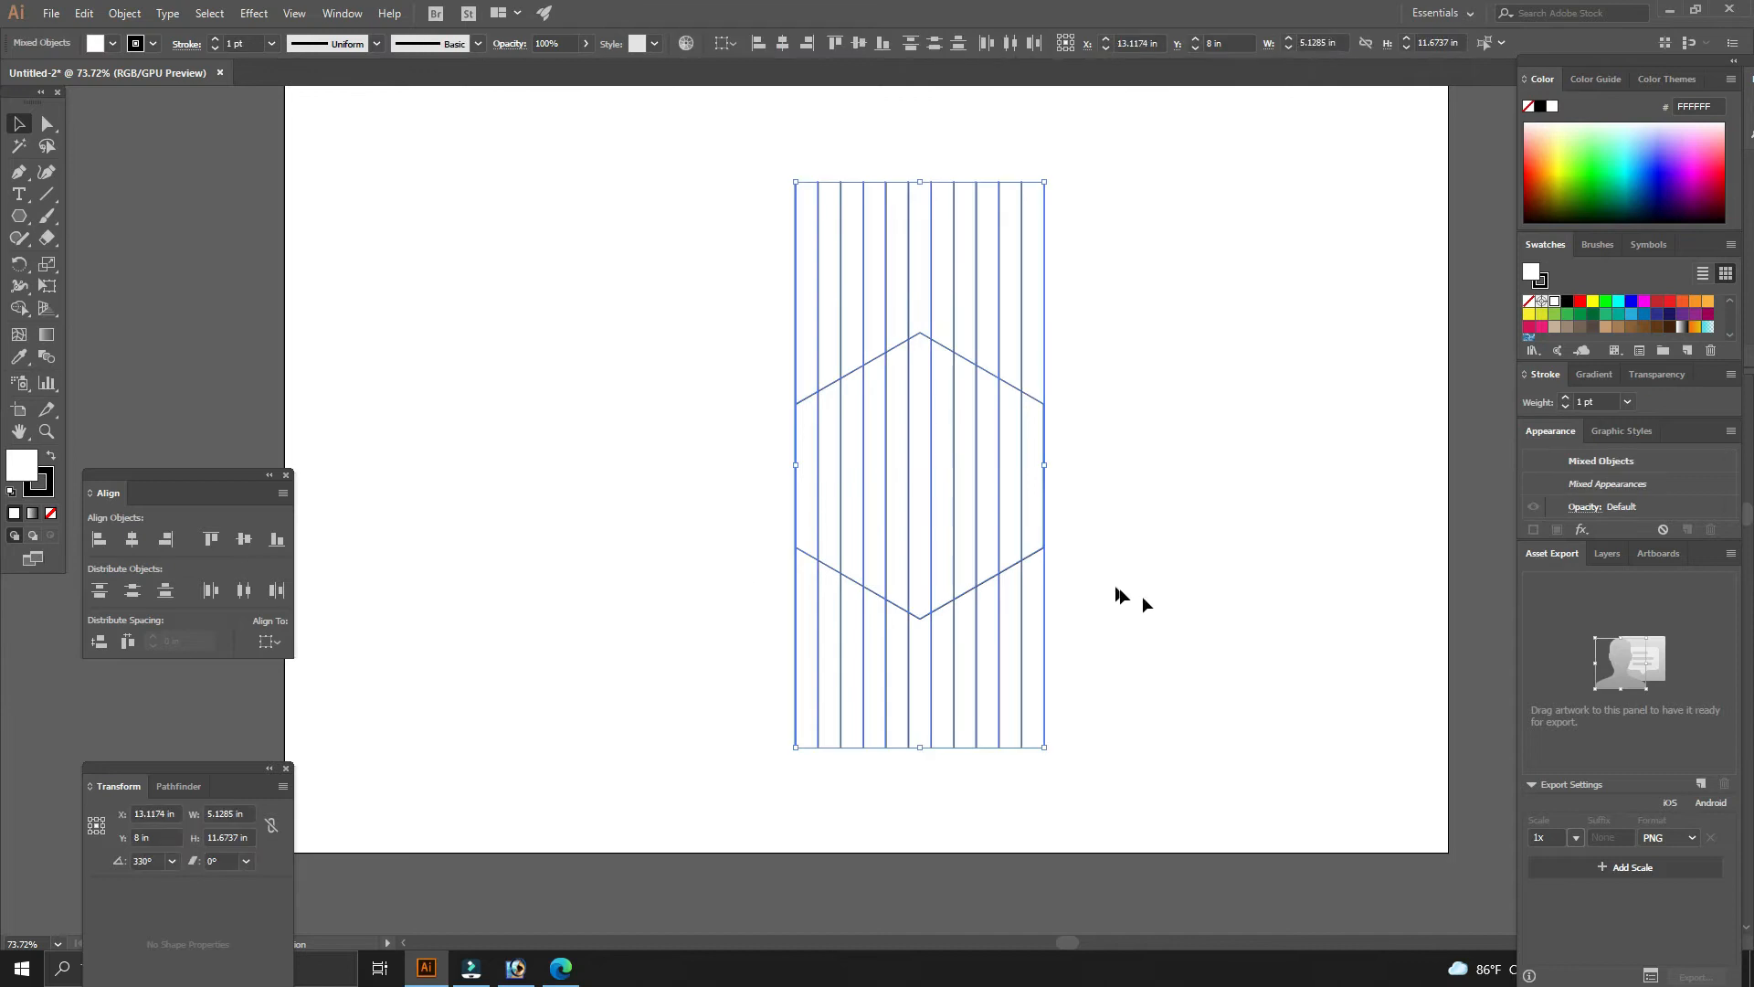
left_click(242, 540)
left_click(693, 502)
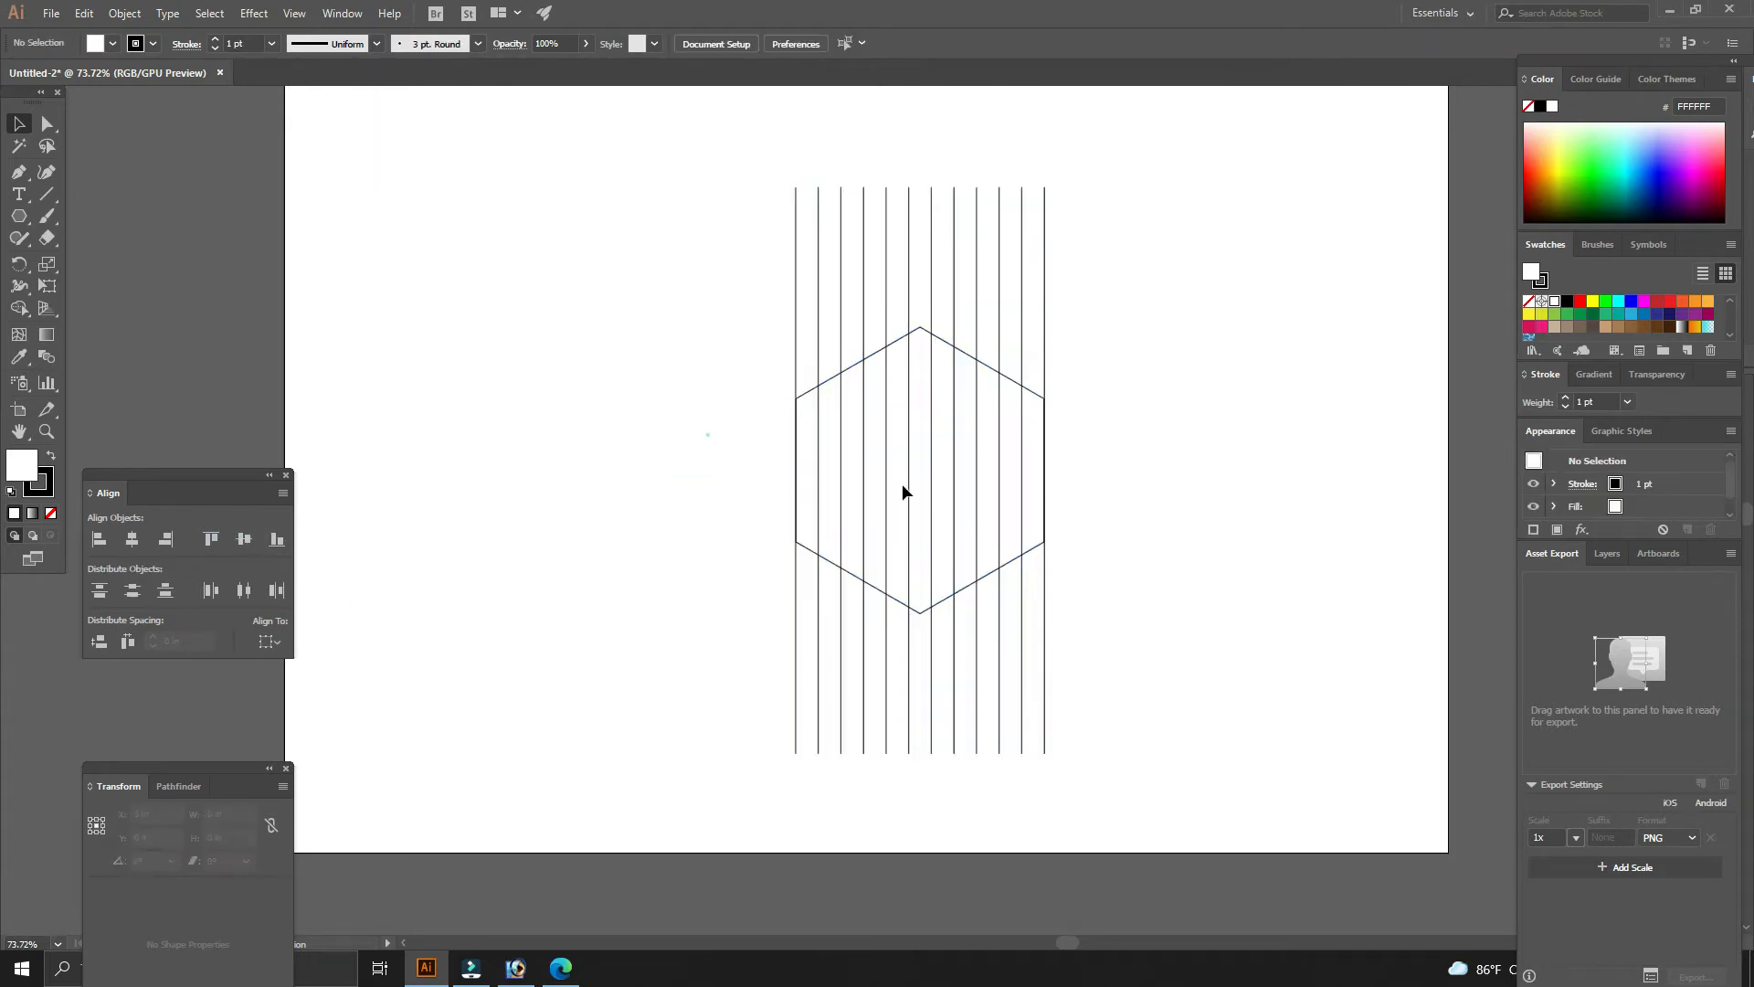
- Move the selected lines and hexagon slightly up and to the left
left_click_drag(707, 434, 1151, 557)
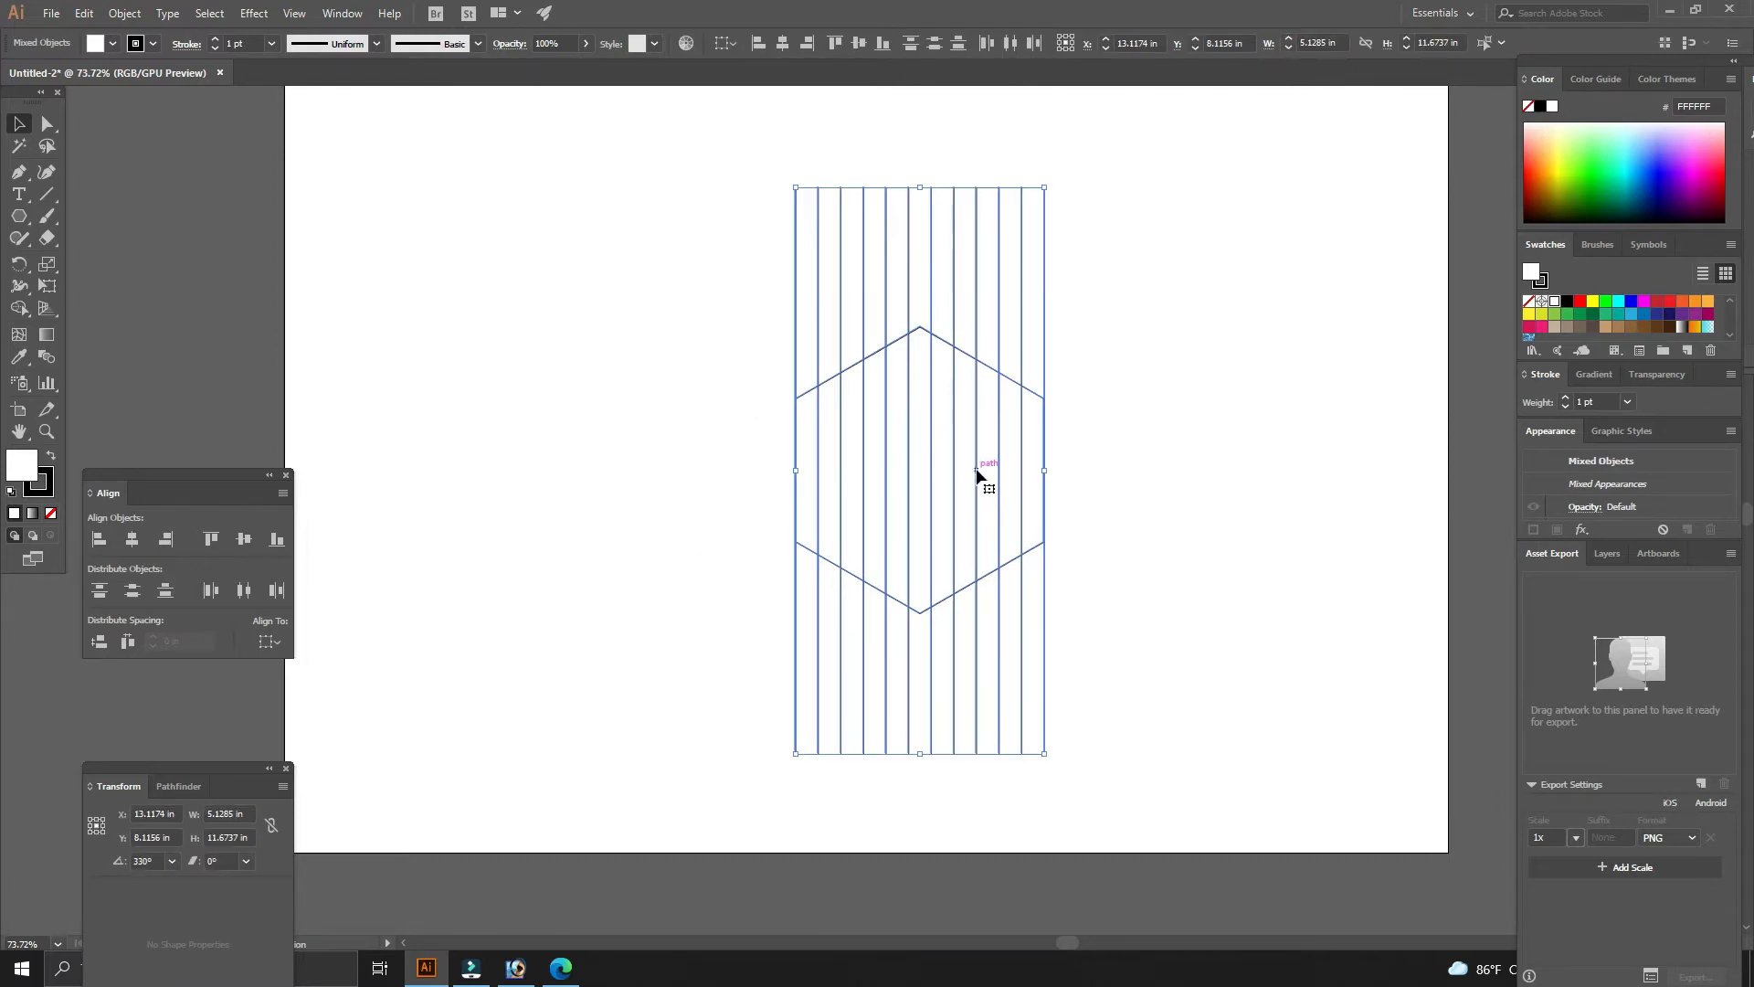
left_click_drag(978, 475, 955, 452)
left_click(1250, 535)
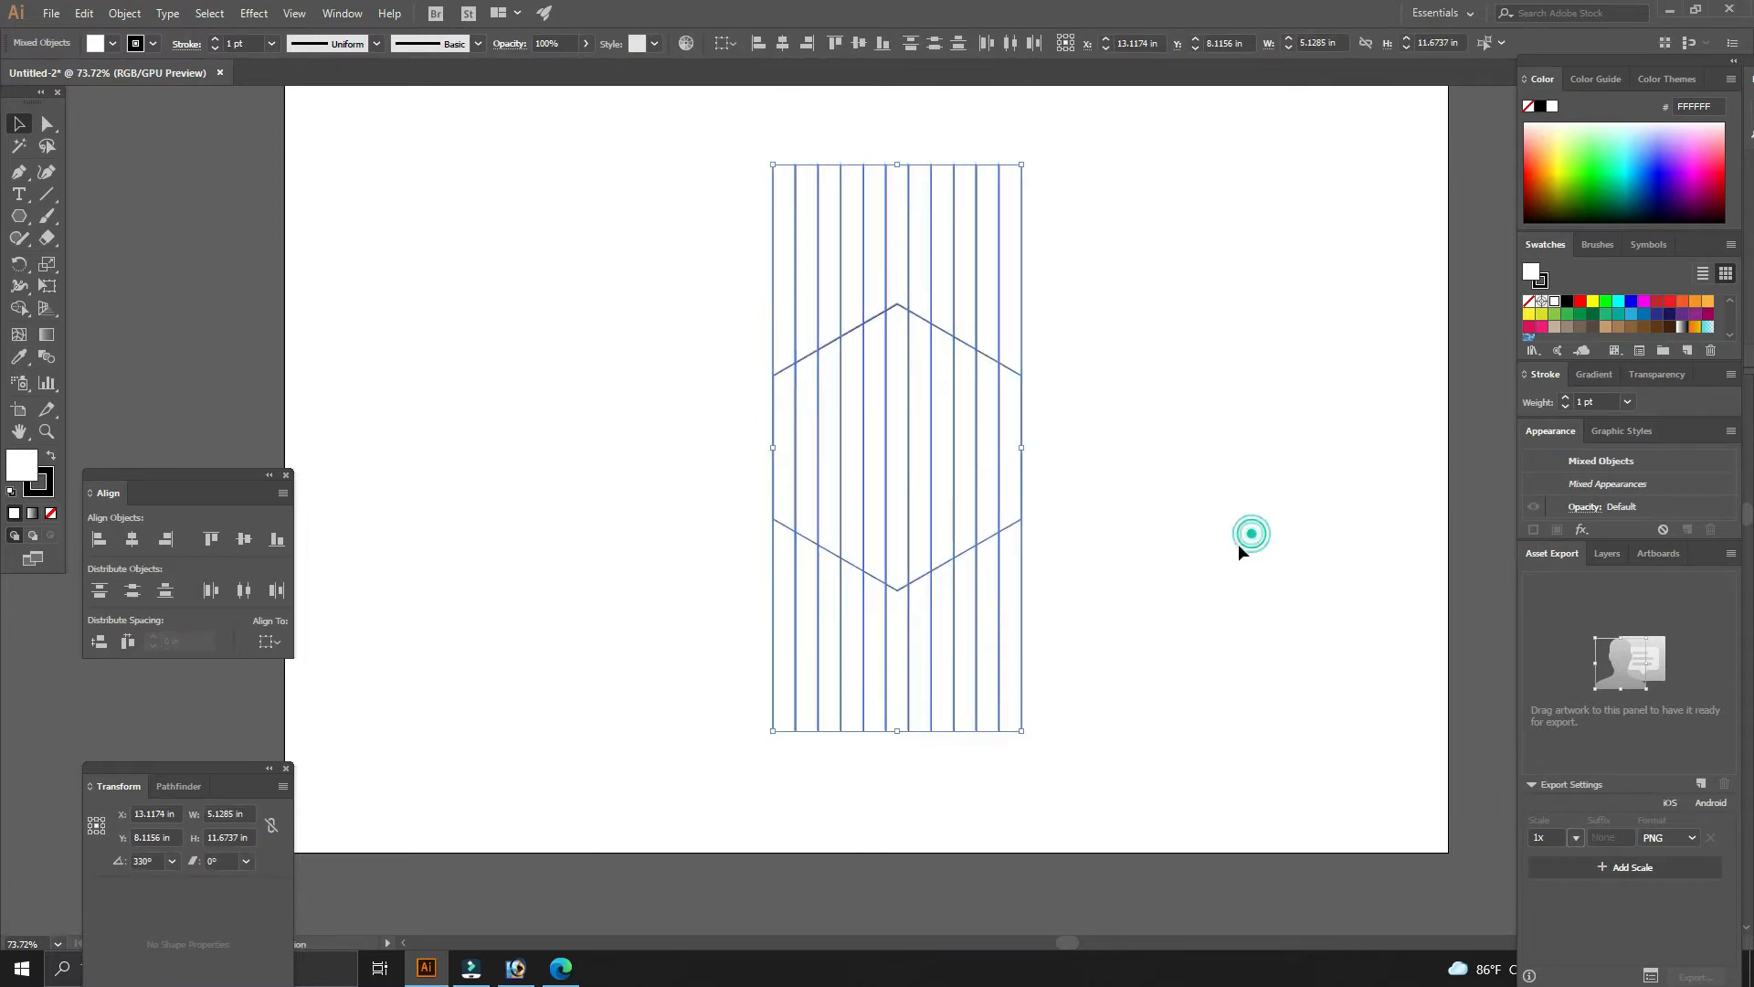
left_click(1222, 594)
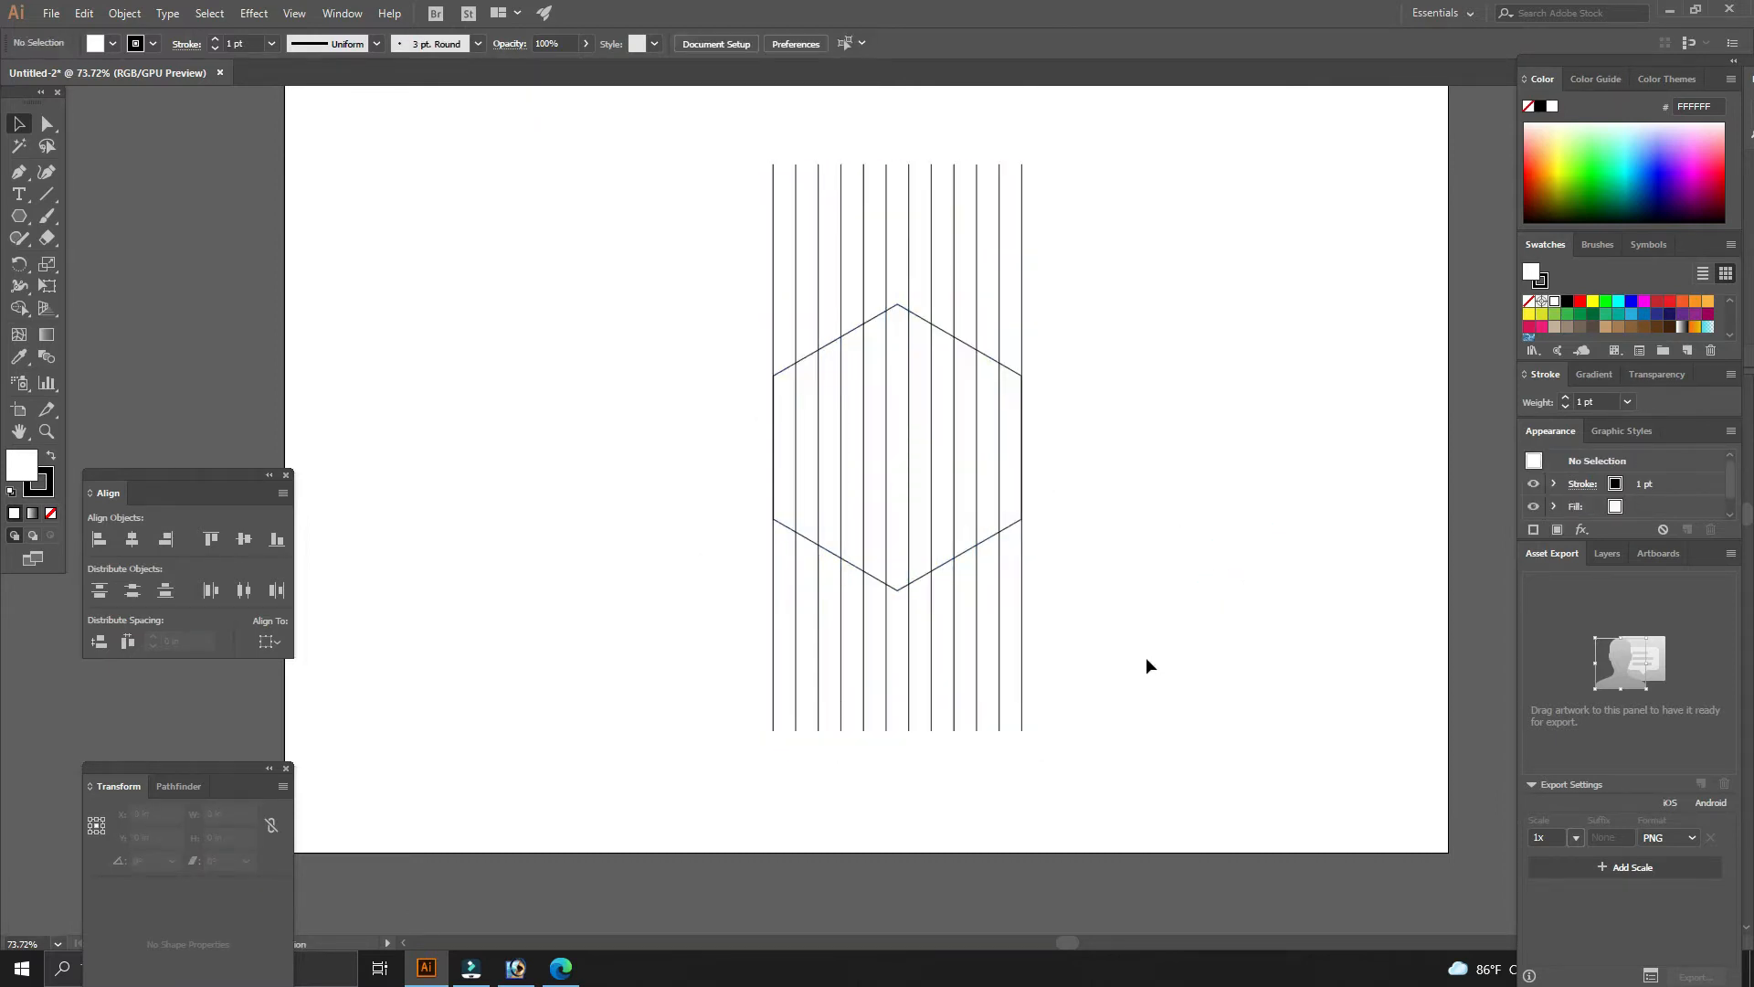
- Select the line group, copy it and paste the copy in place
left_click_drag(1078, 774, 834, 693)
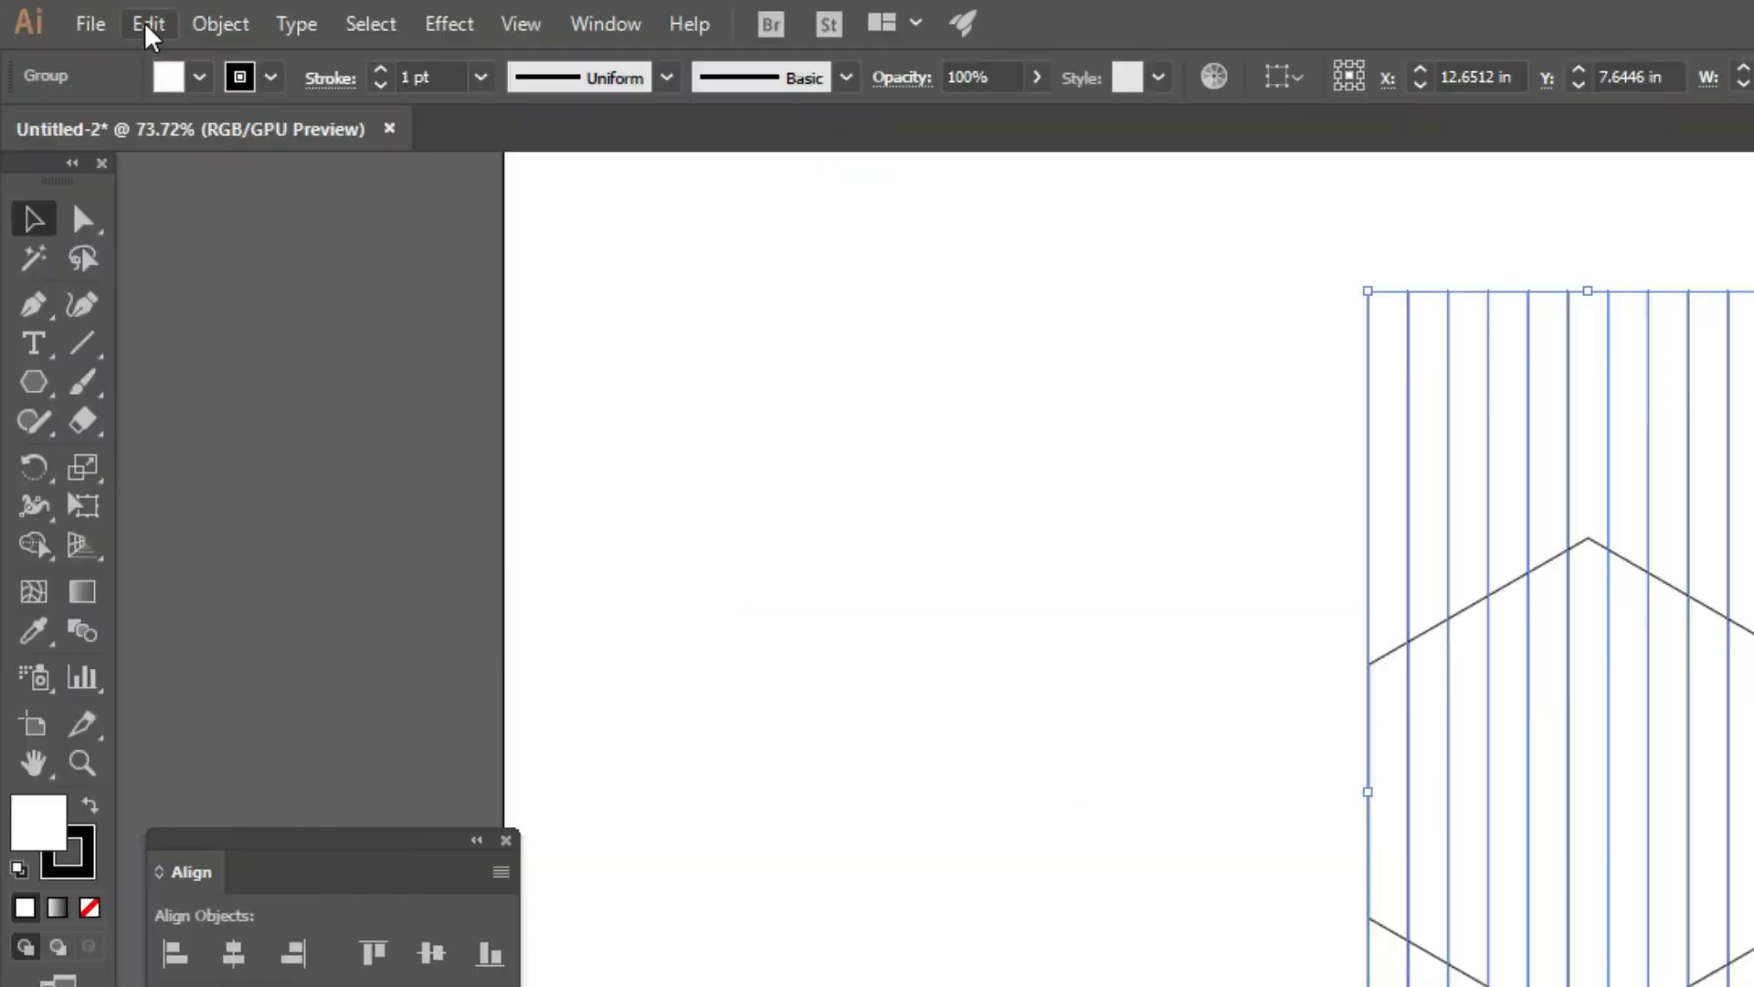
left_click(83, 12)
left_click(191, 178)
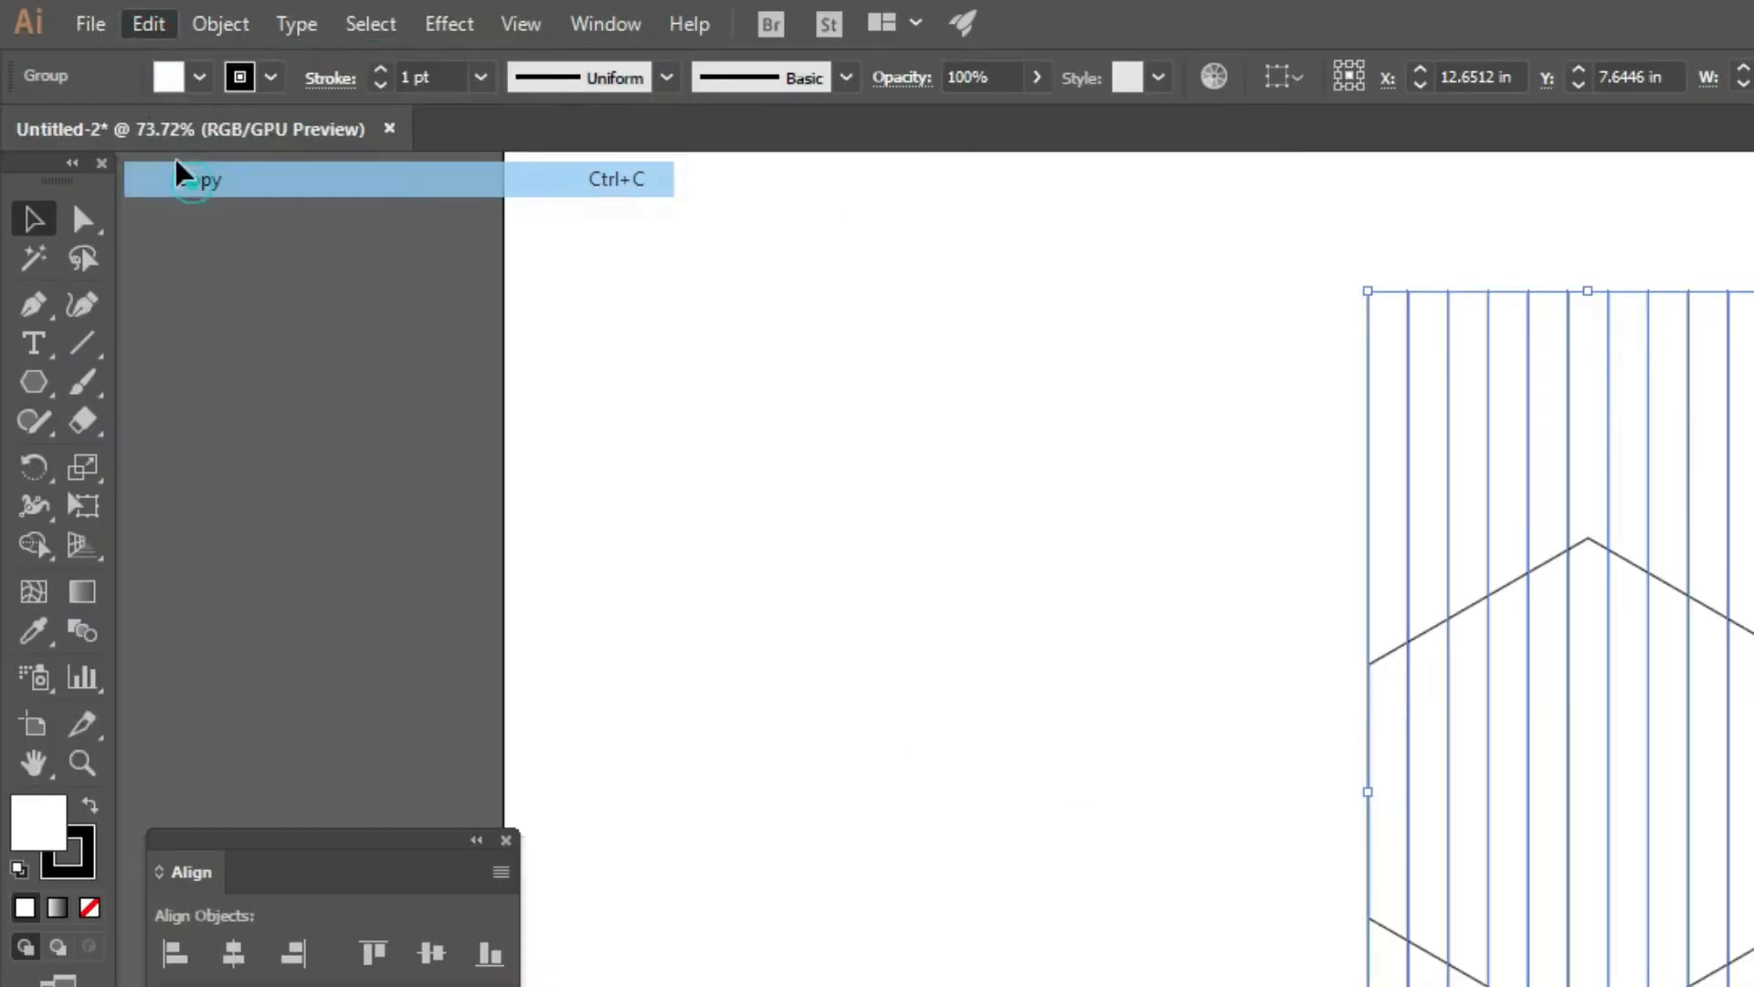
left_click(145, 25)
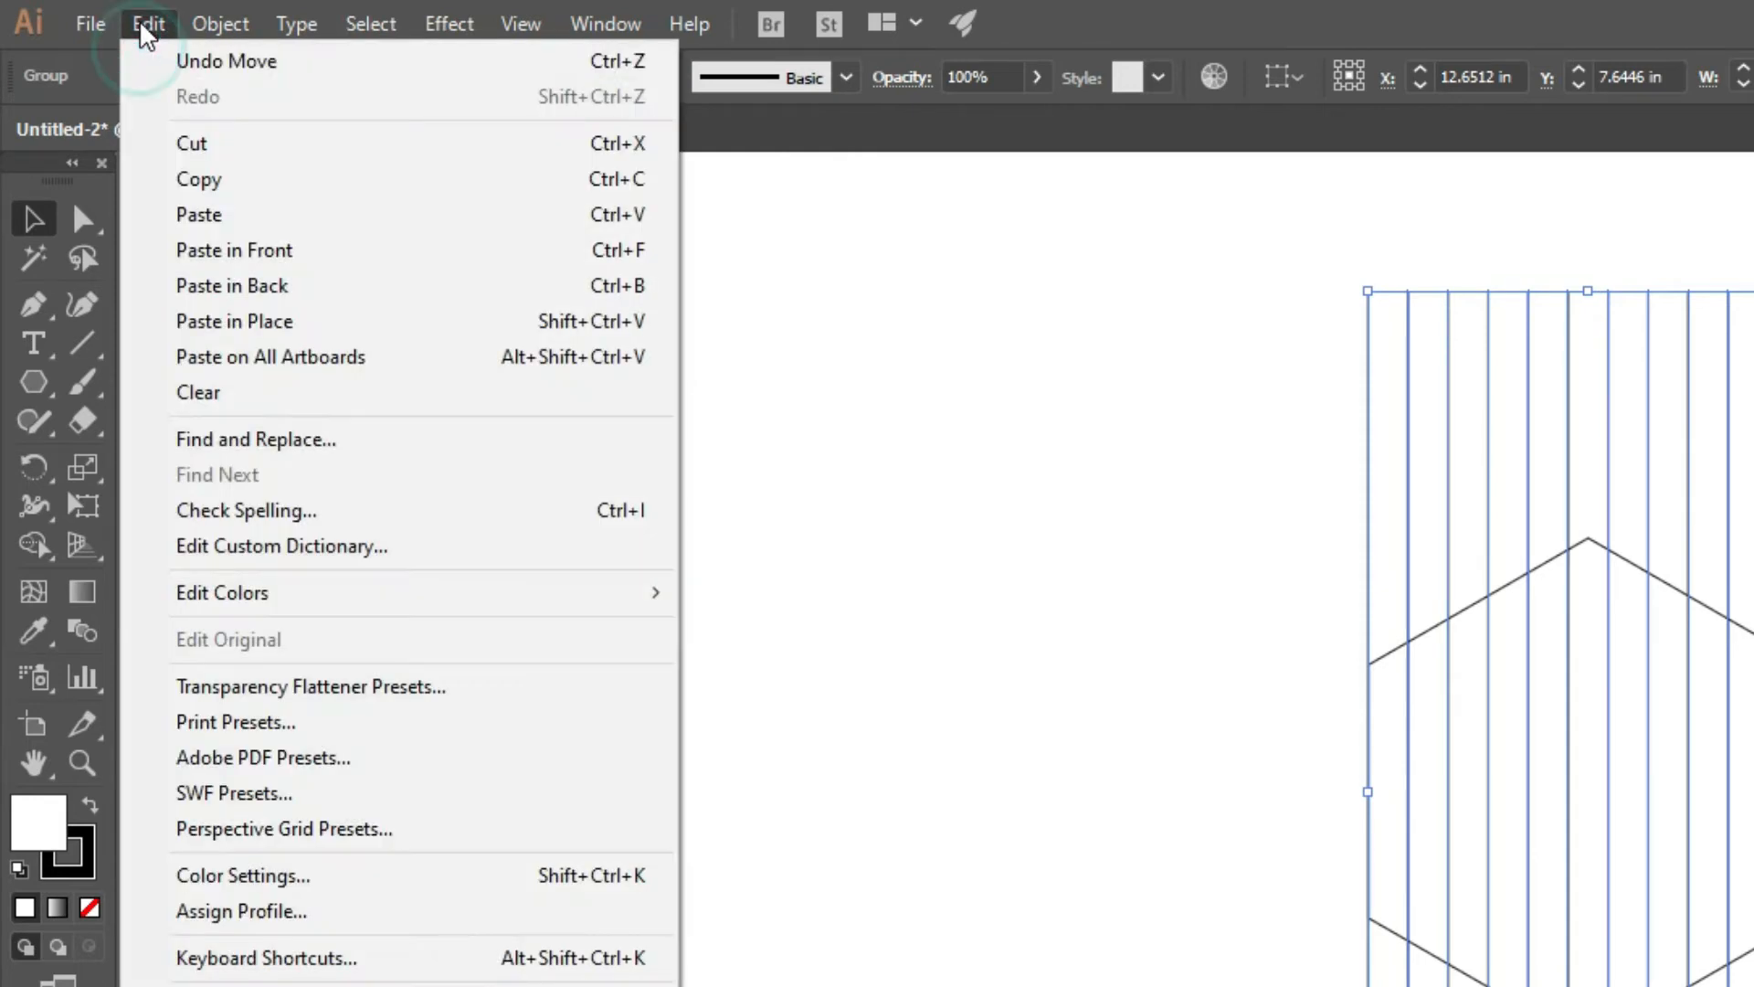
left_click(239, 325)
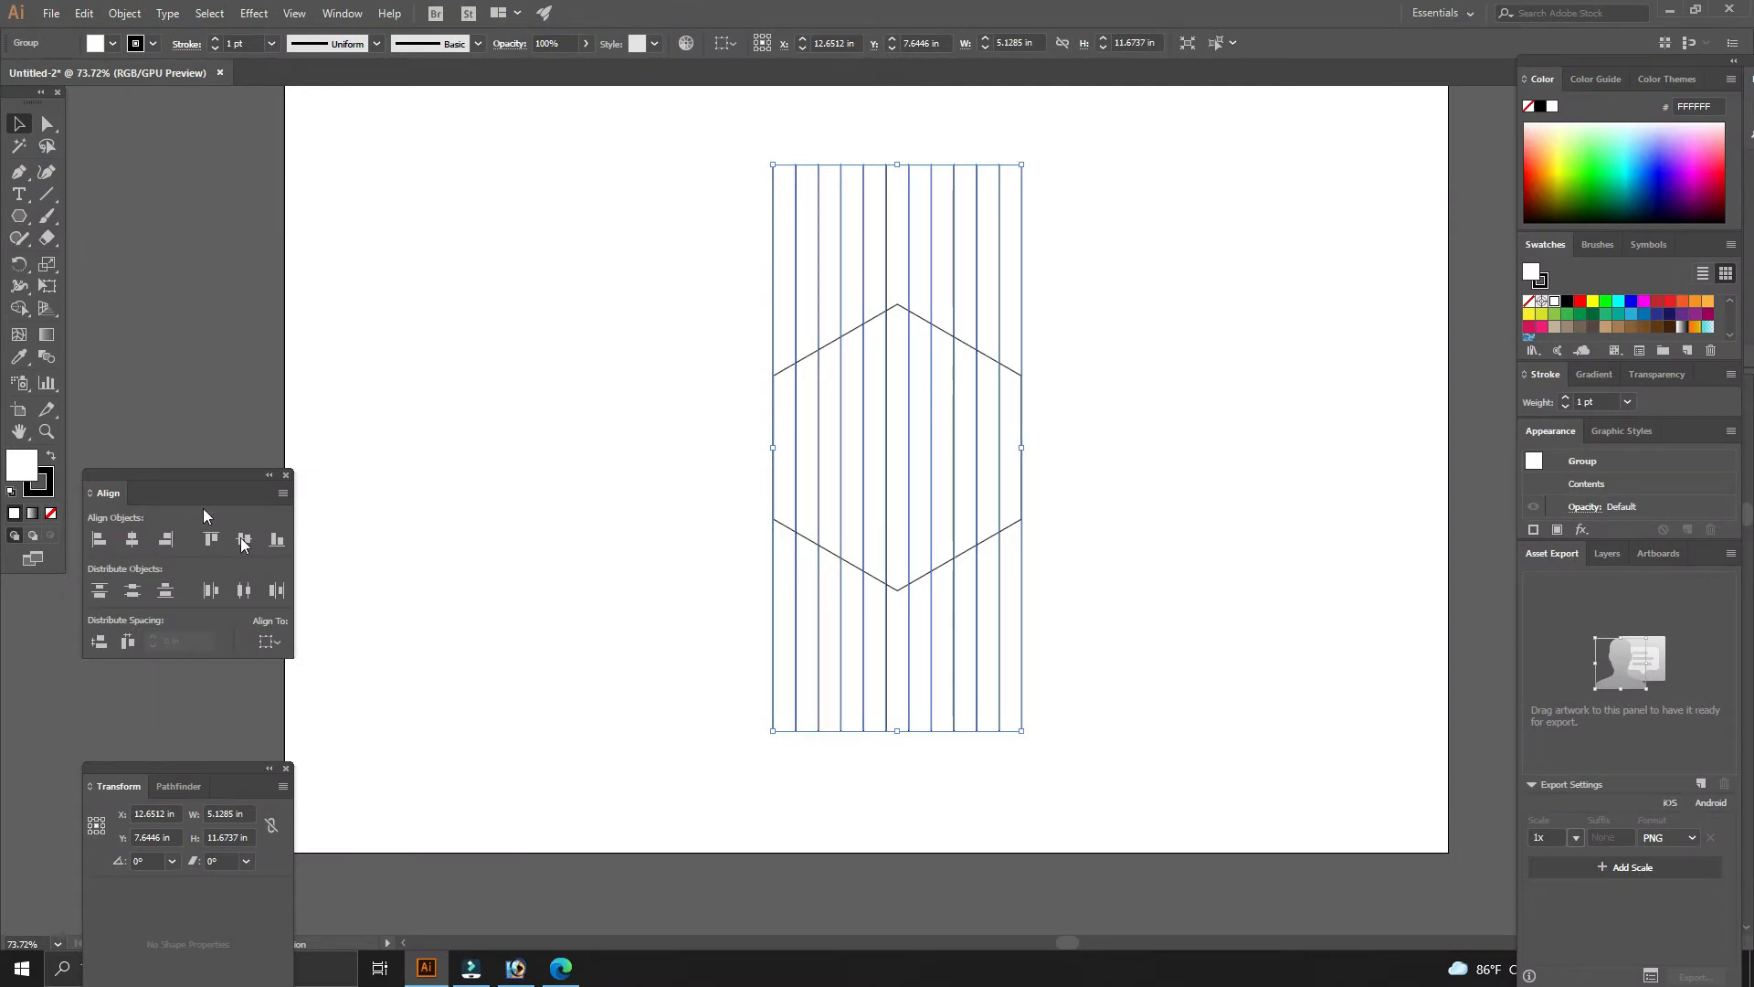
- Rotate the pasted line group about 60° around its center
key("r")
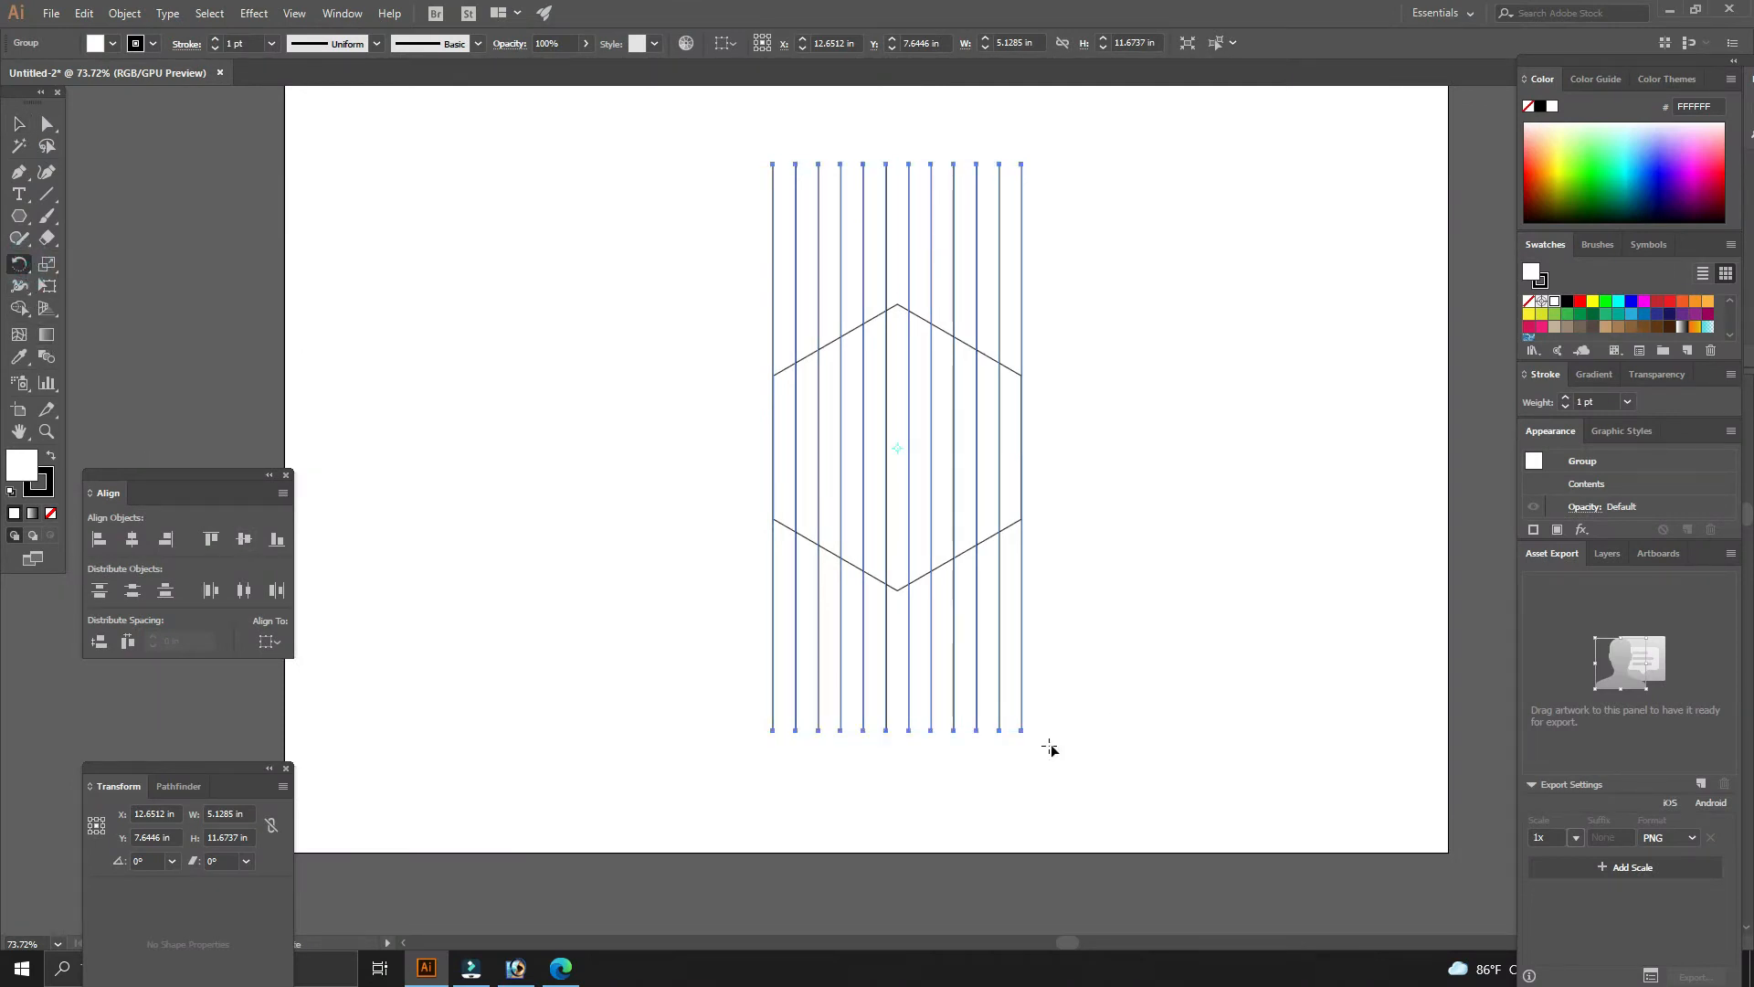
left_click_drag(1049, 748, 1212, 469)
key("v")
left_click(1267, 680)
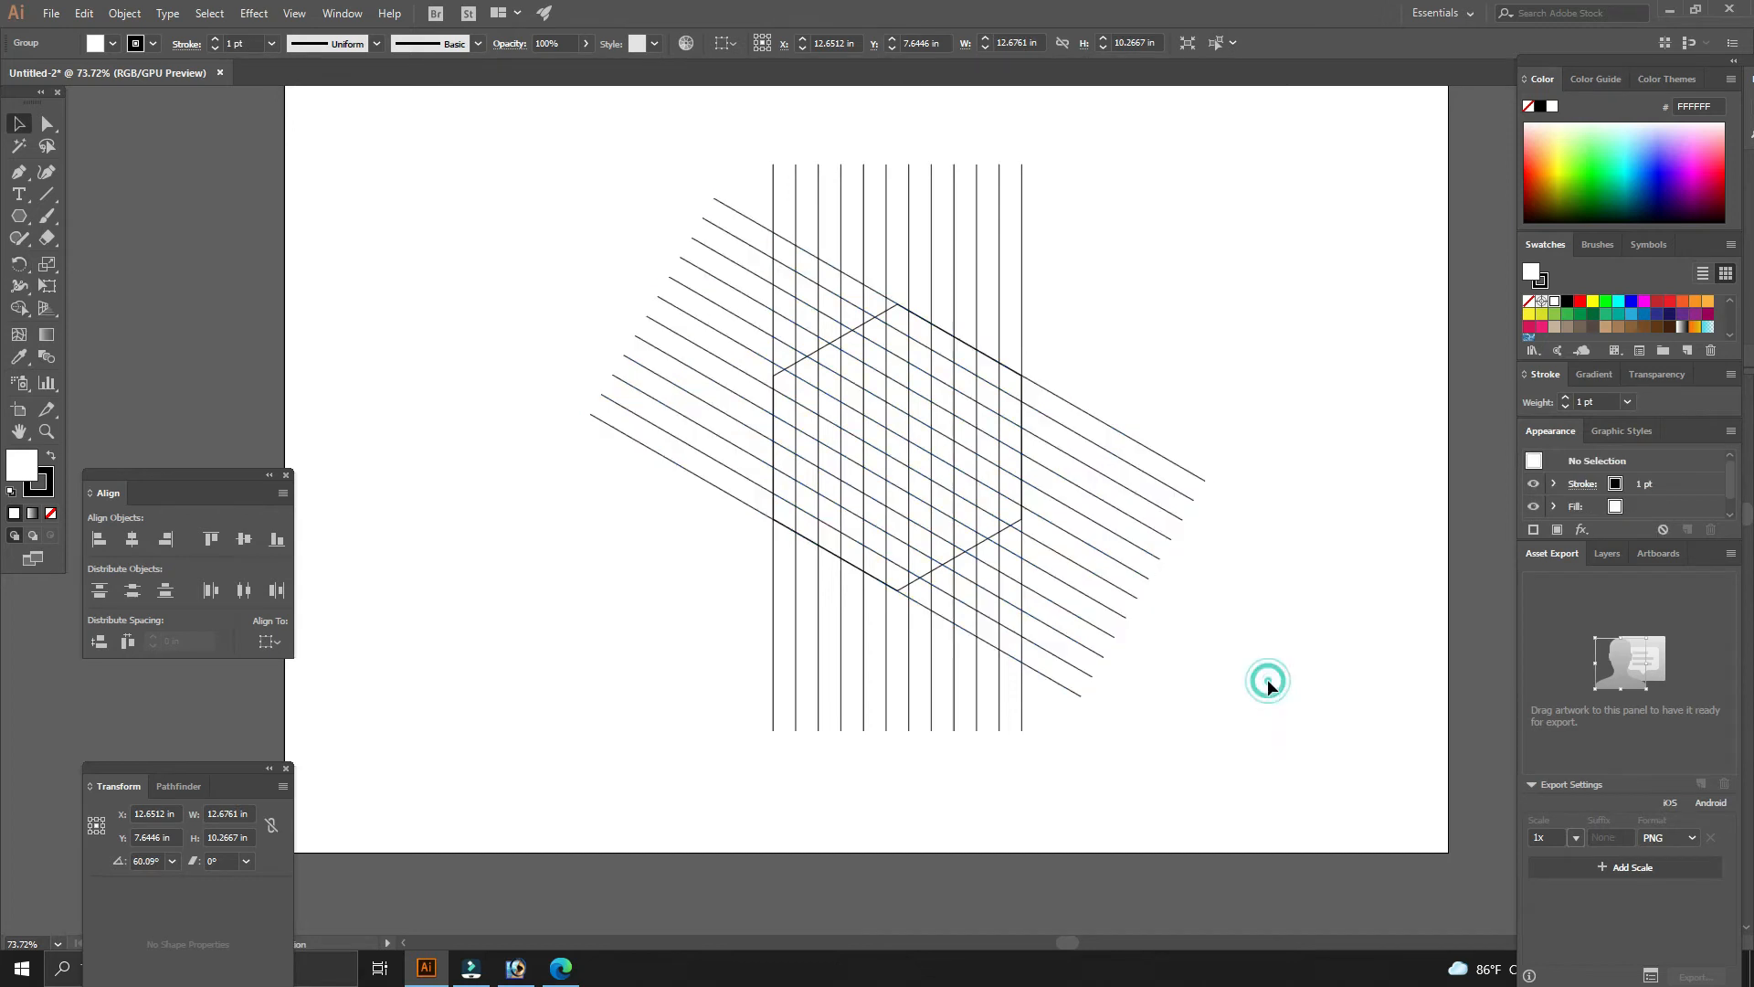
- Select the rotated line group, copy it and paste another copy in place
left_click_drag(1244, 676, 1160, 455)
left_click(1214, 613)
left_click(1308, 585)
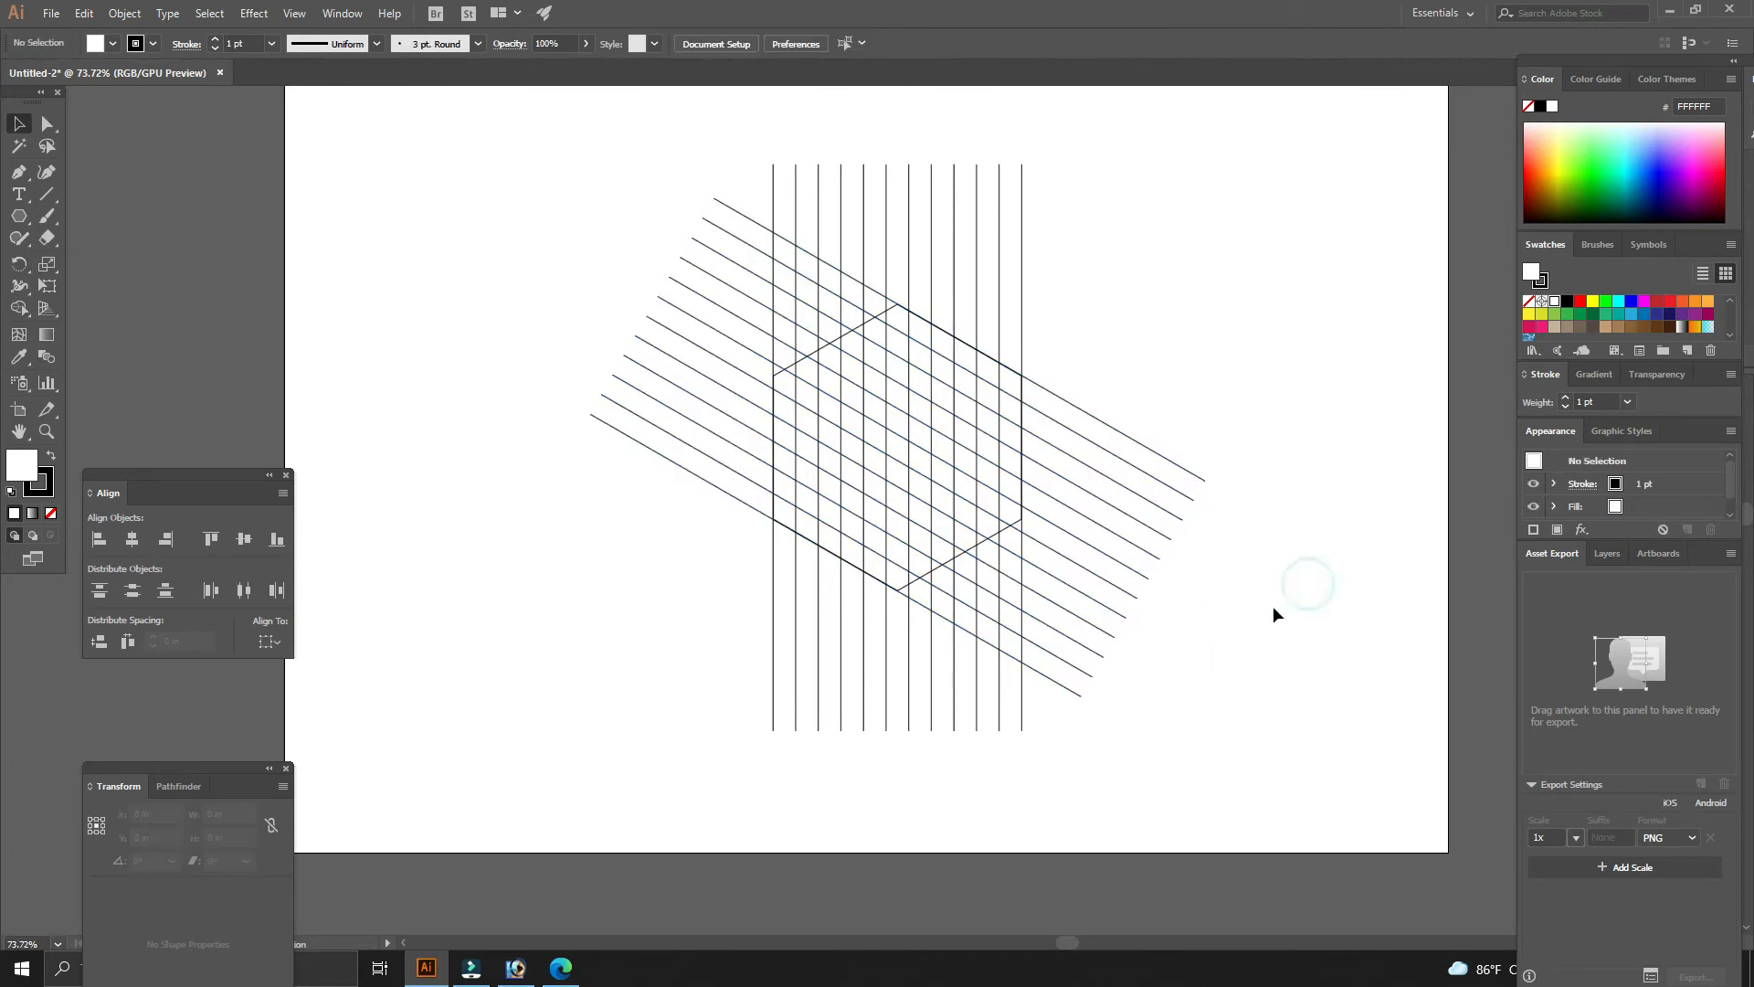
left_click_drag(1254, 639, 1137, 471)
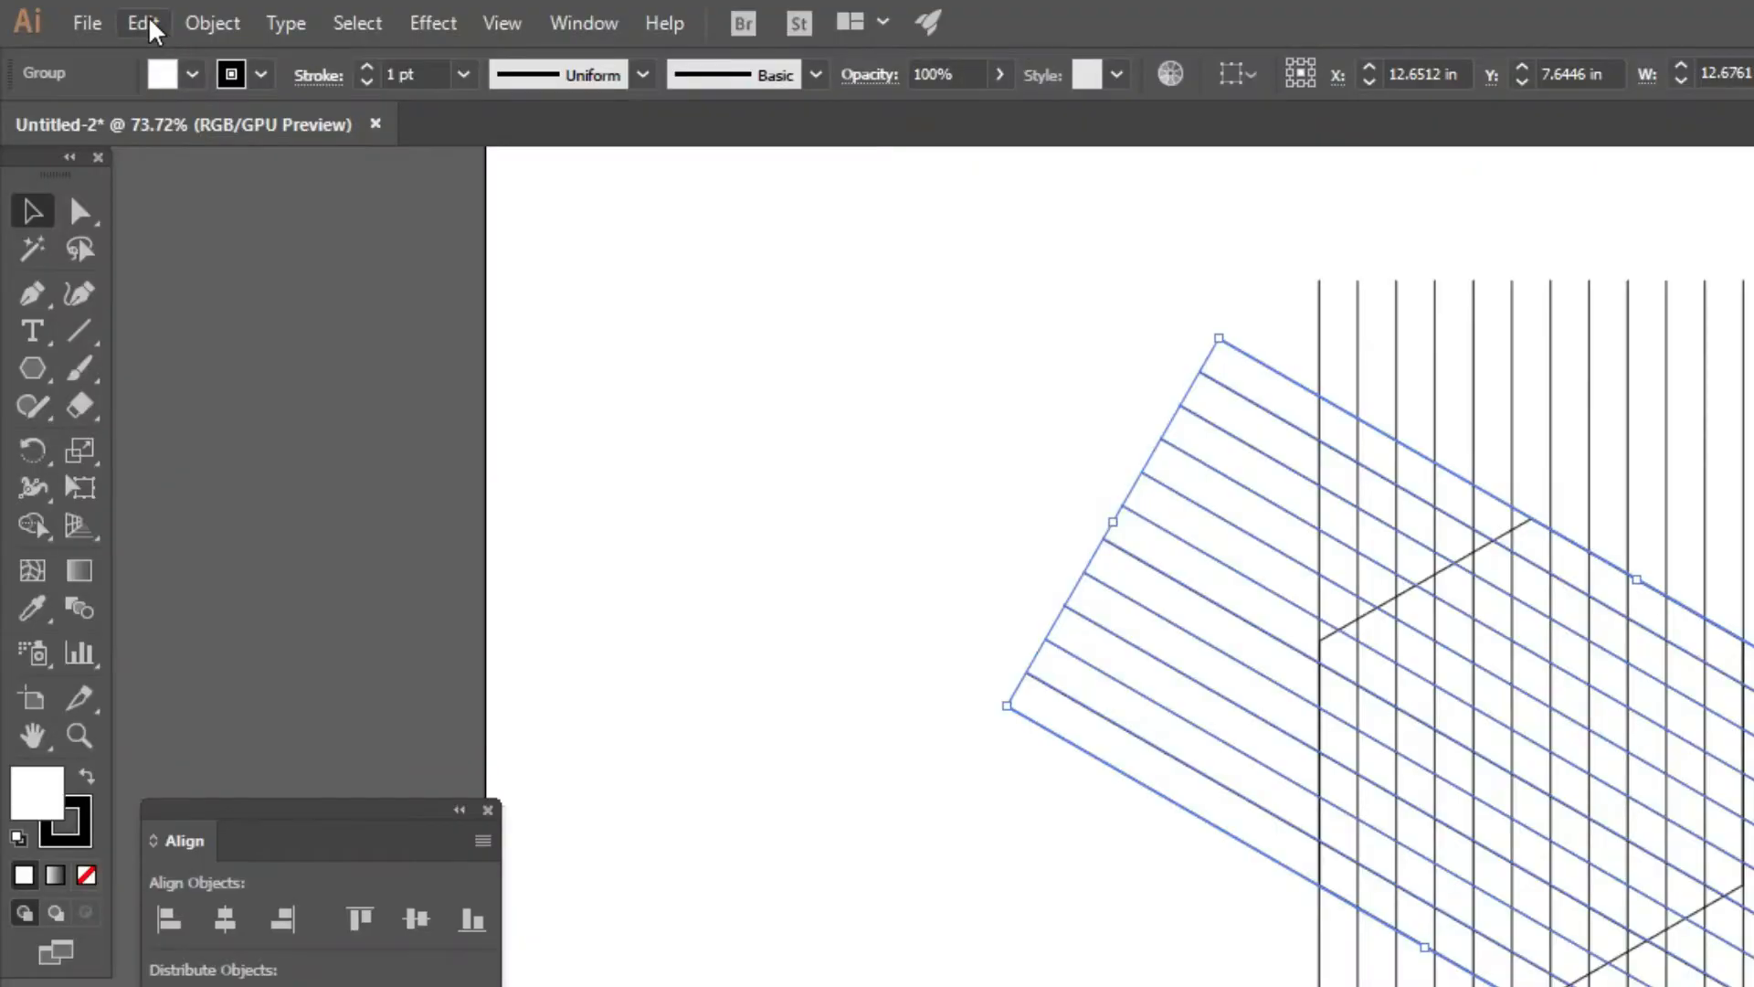
left_click(84, 13)
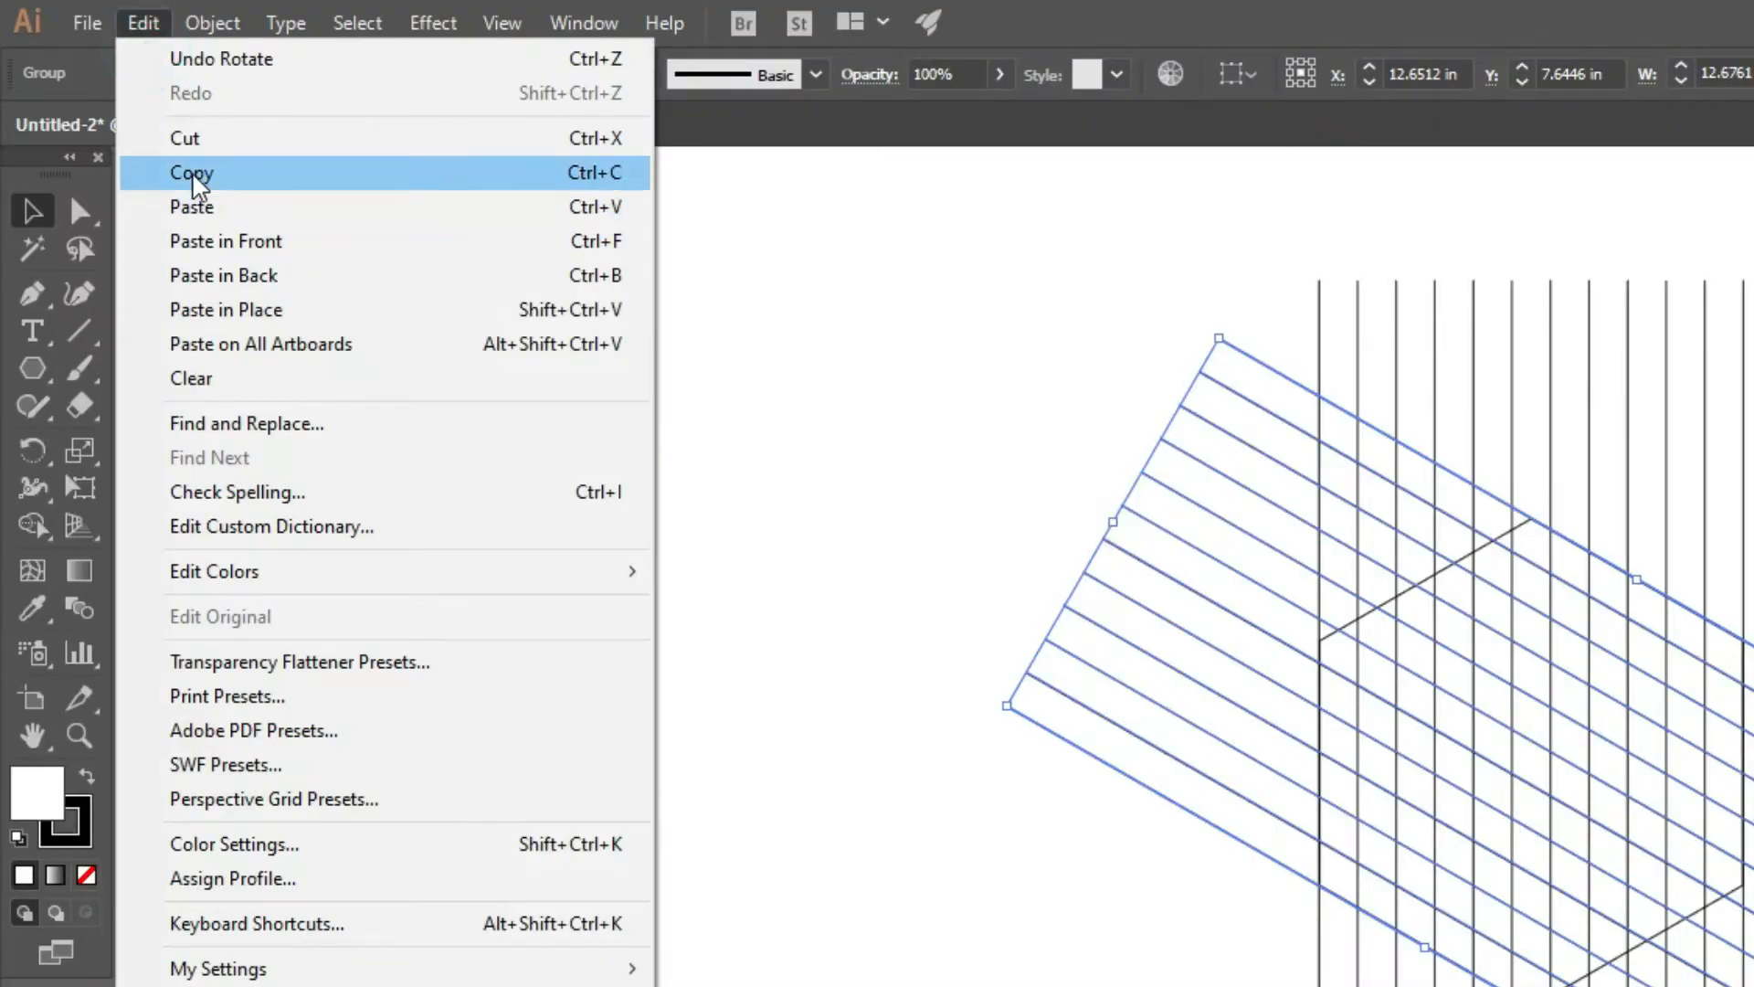
left_click(146, 174)
left_click(144, 23)
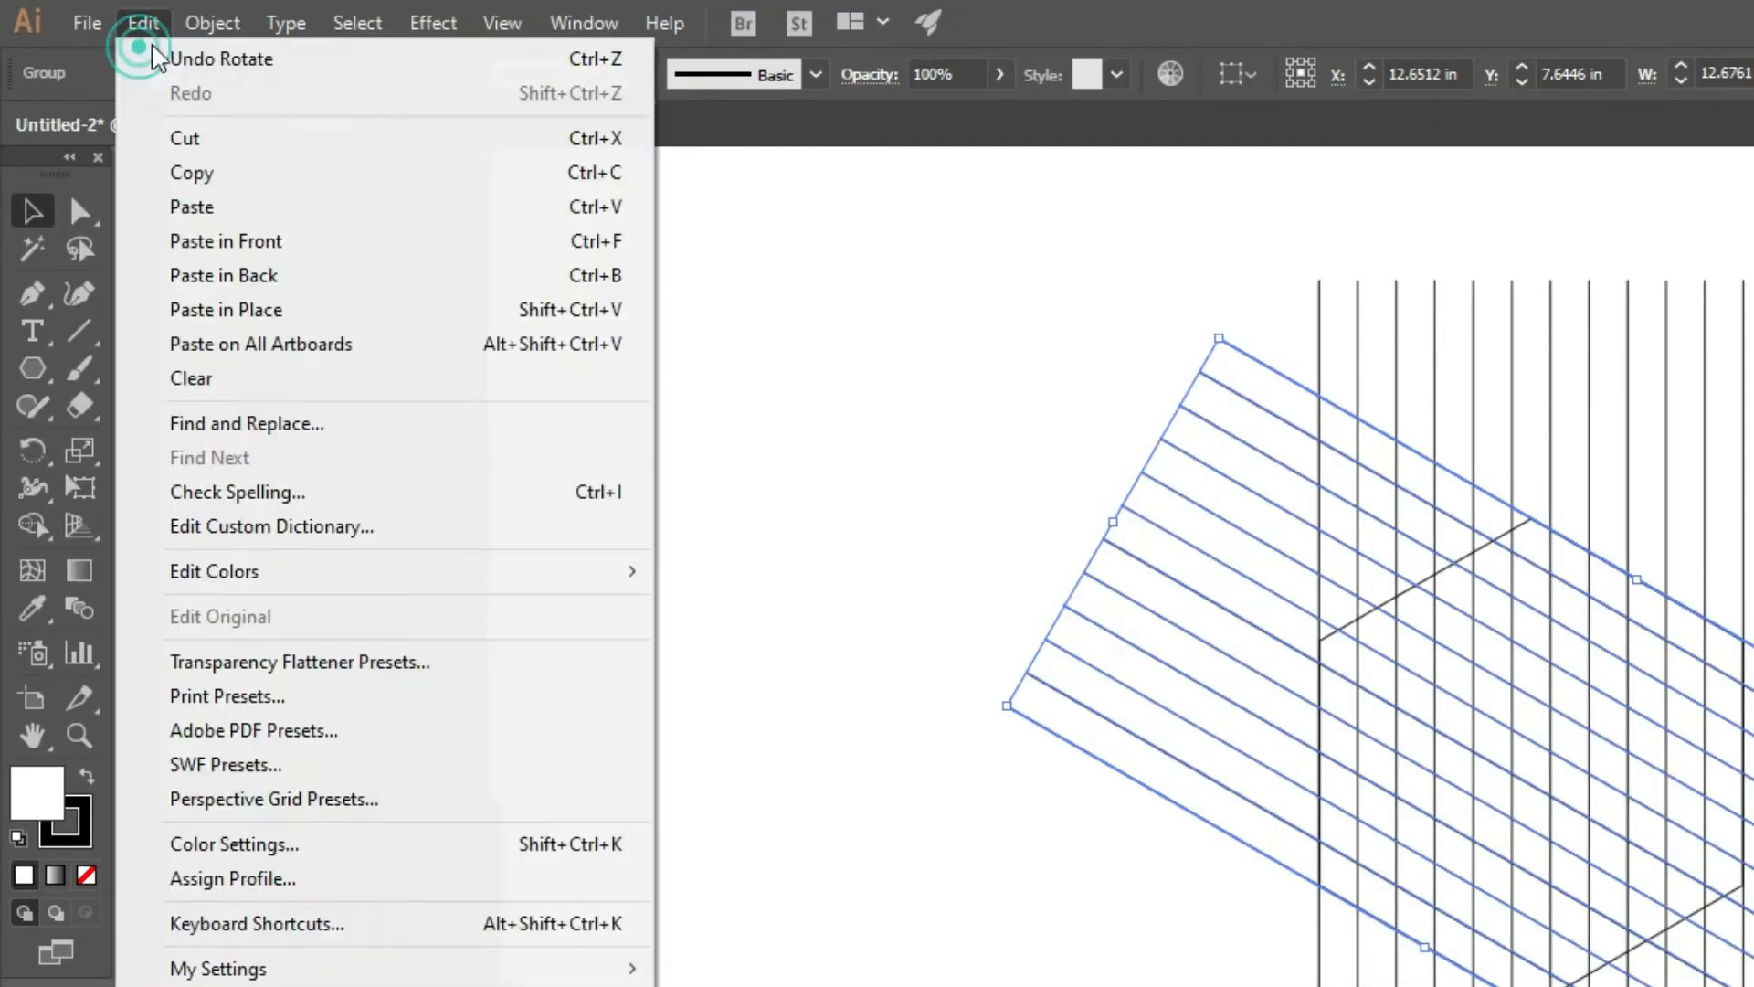
left_click(245, 309)
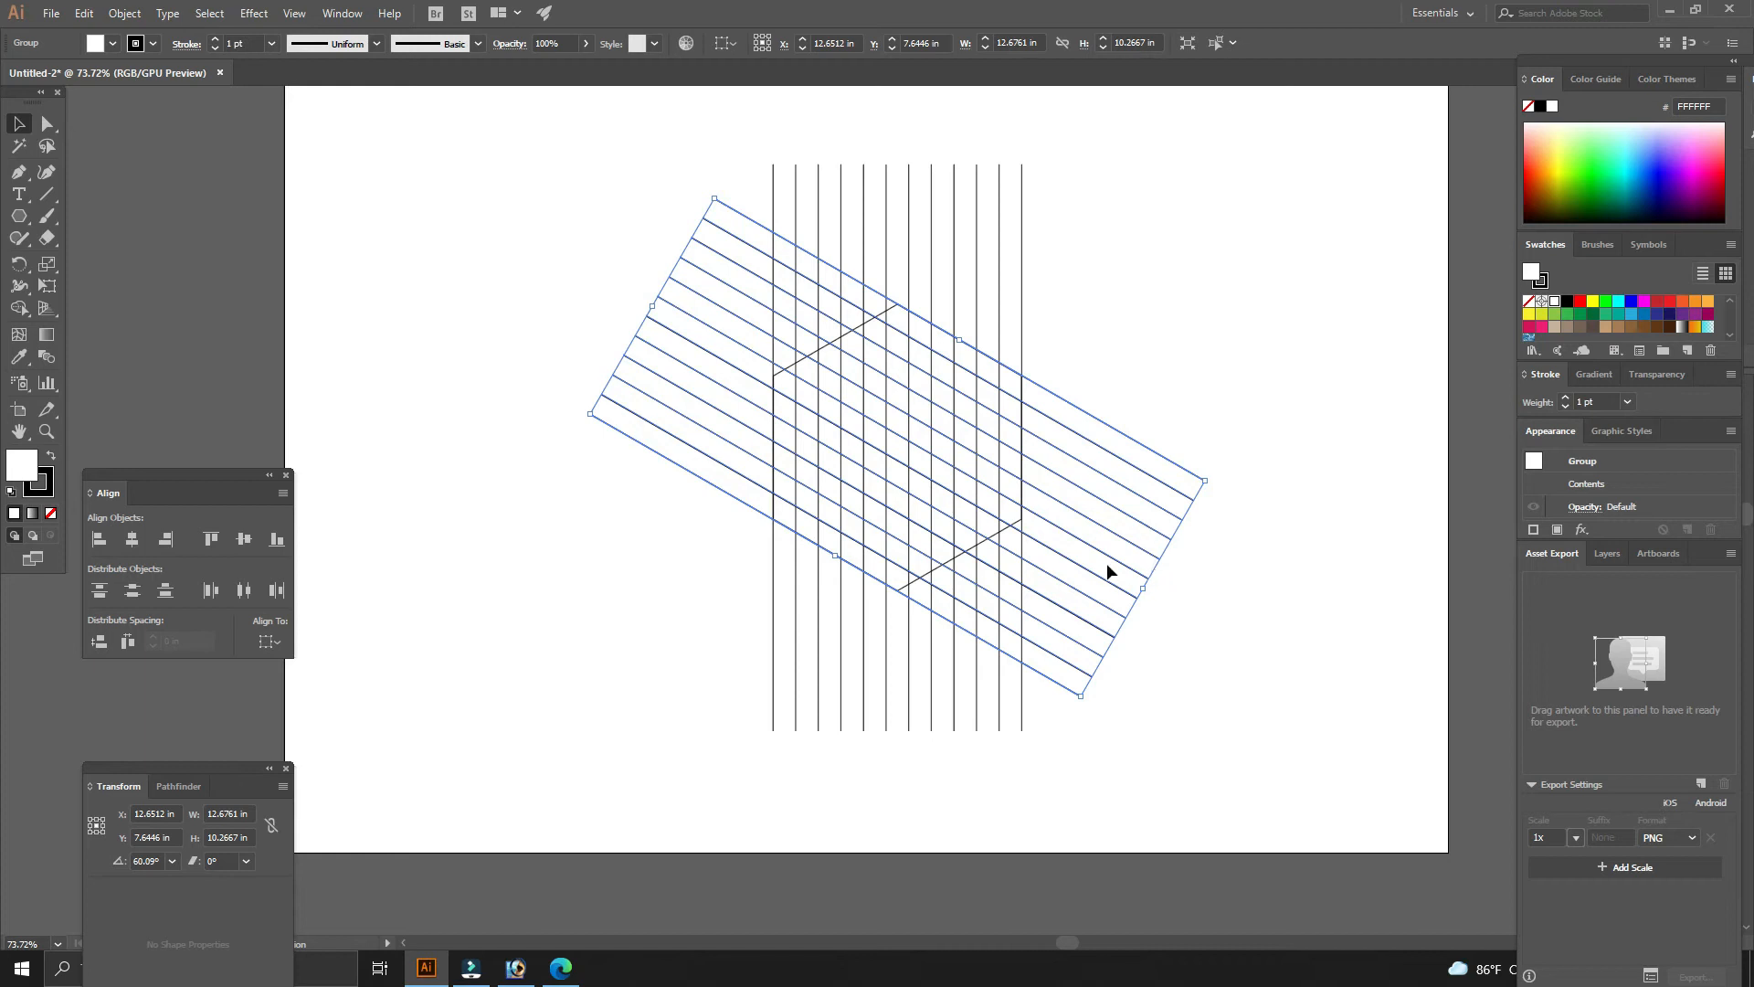
left_click(1206, 579)
left_click(1137, 522)
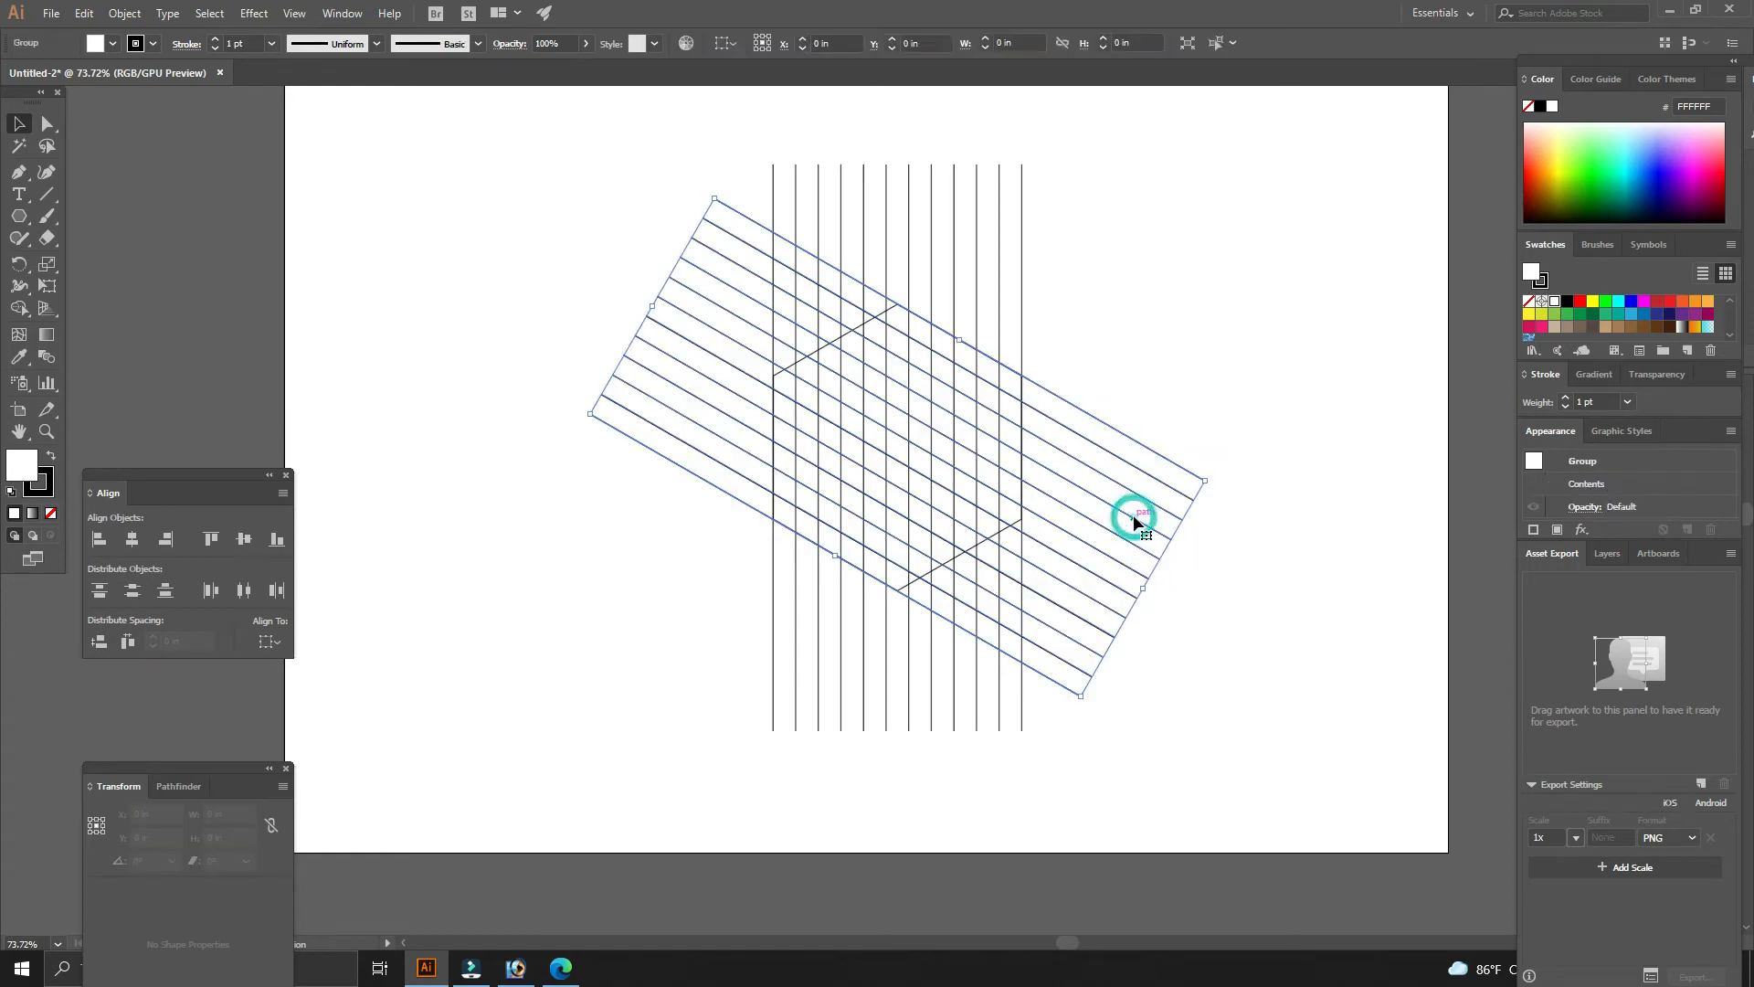
- Reflect the pasted line group across the vertical axis and deselect
right_click(1137, 517)
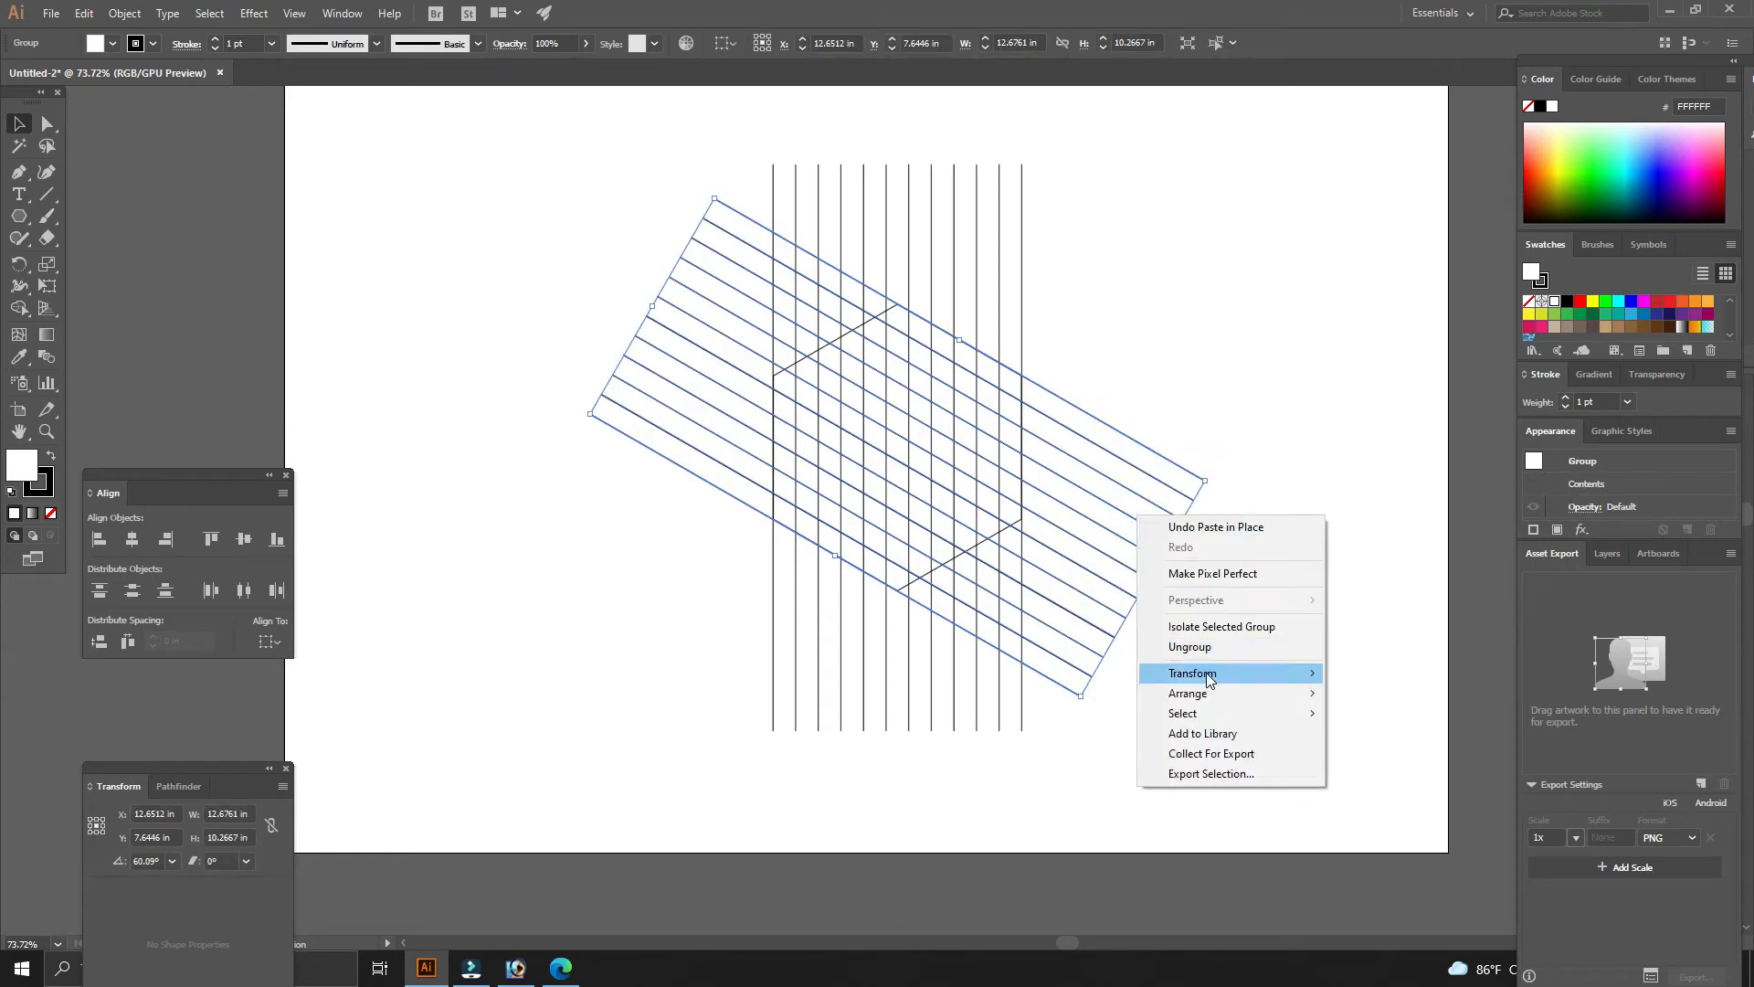
mouse_move(1208, 676)
left_click(1377, 741)
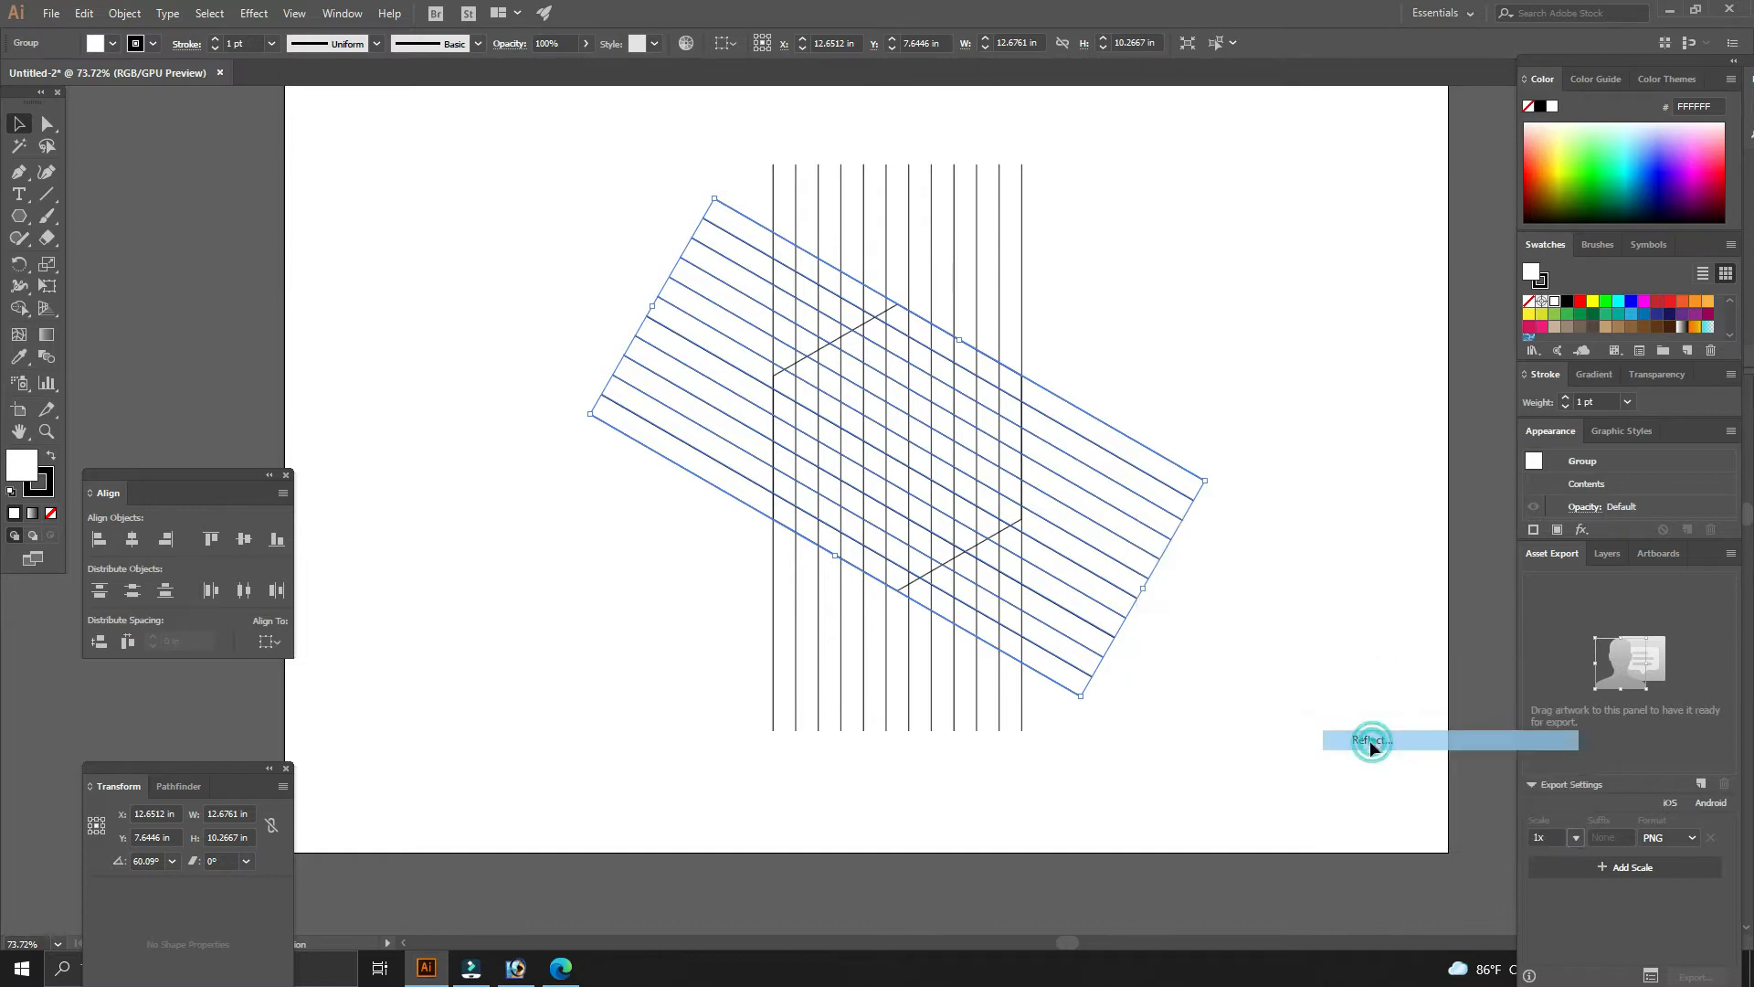
double_click(872, 447)
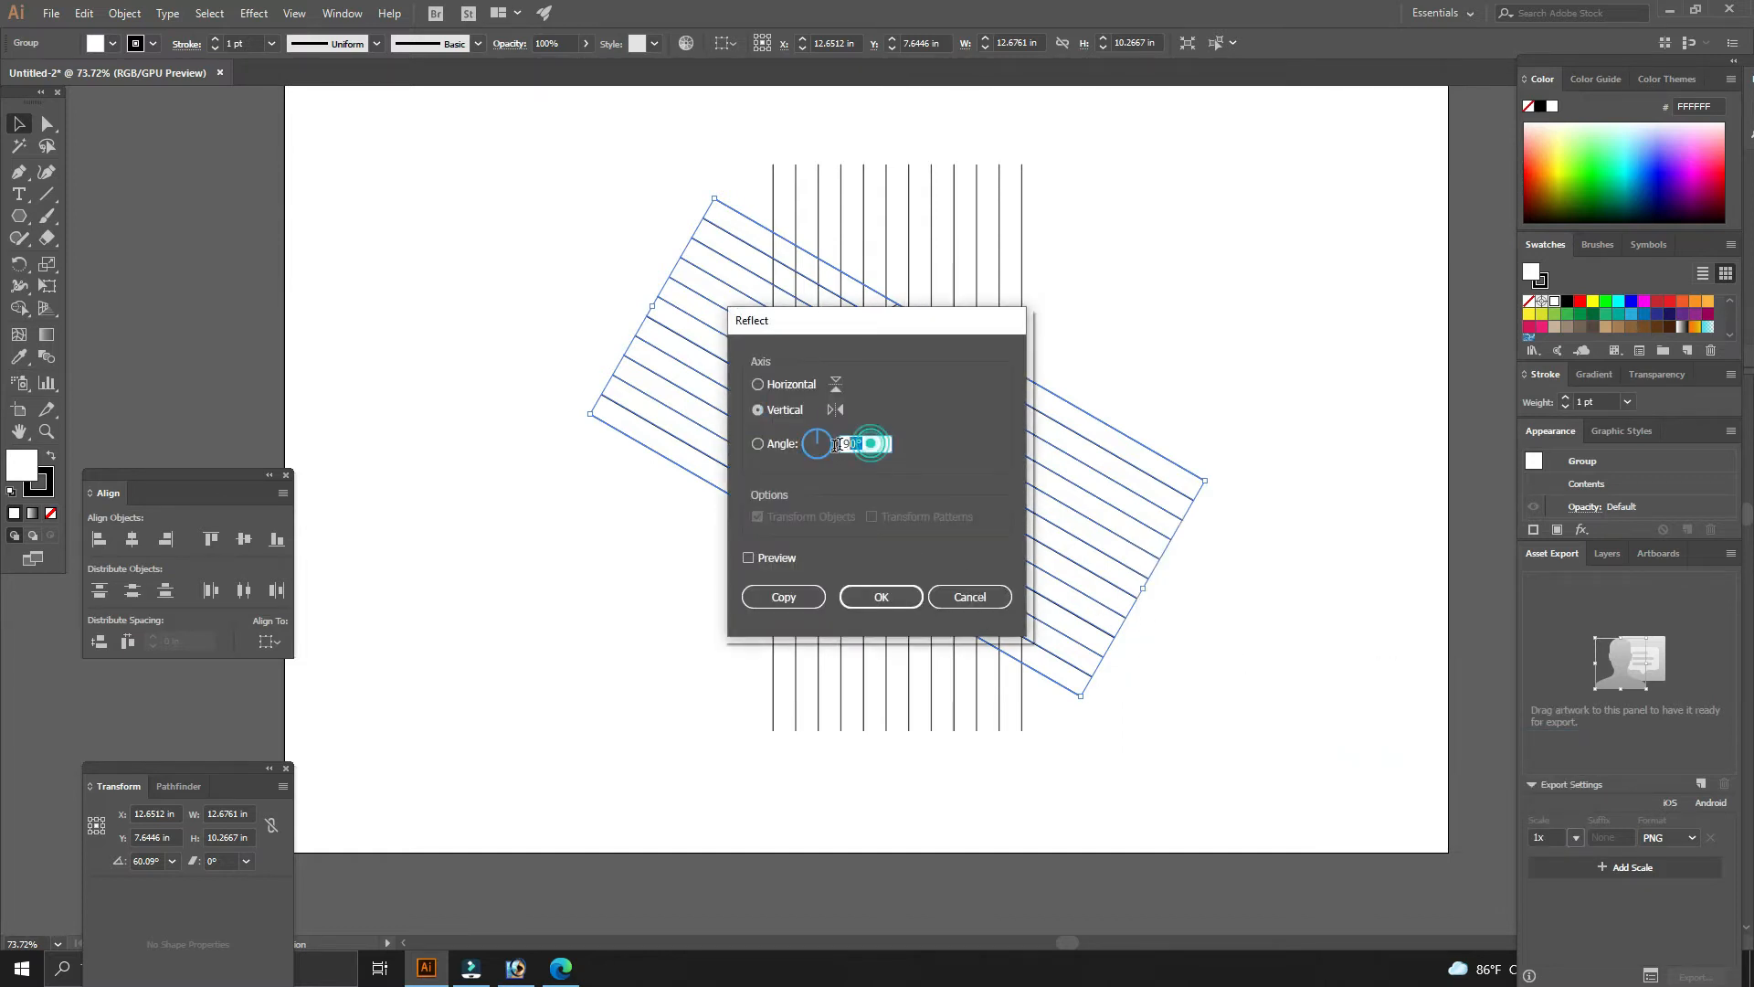
left_click(884, 597)
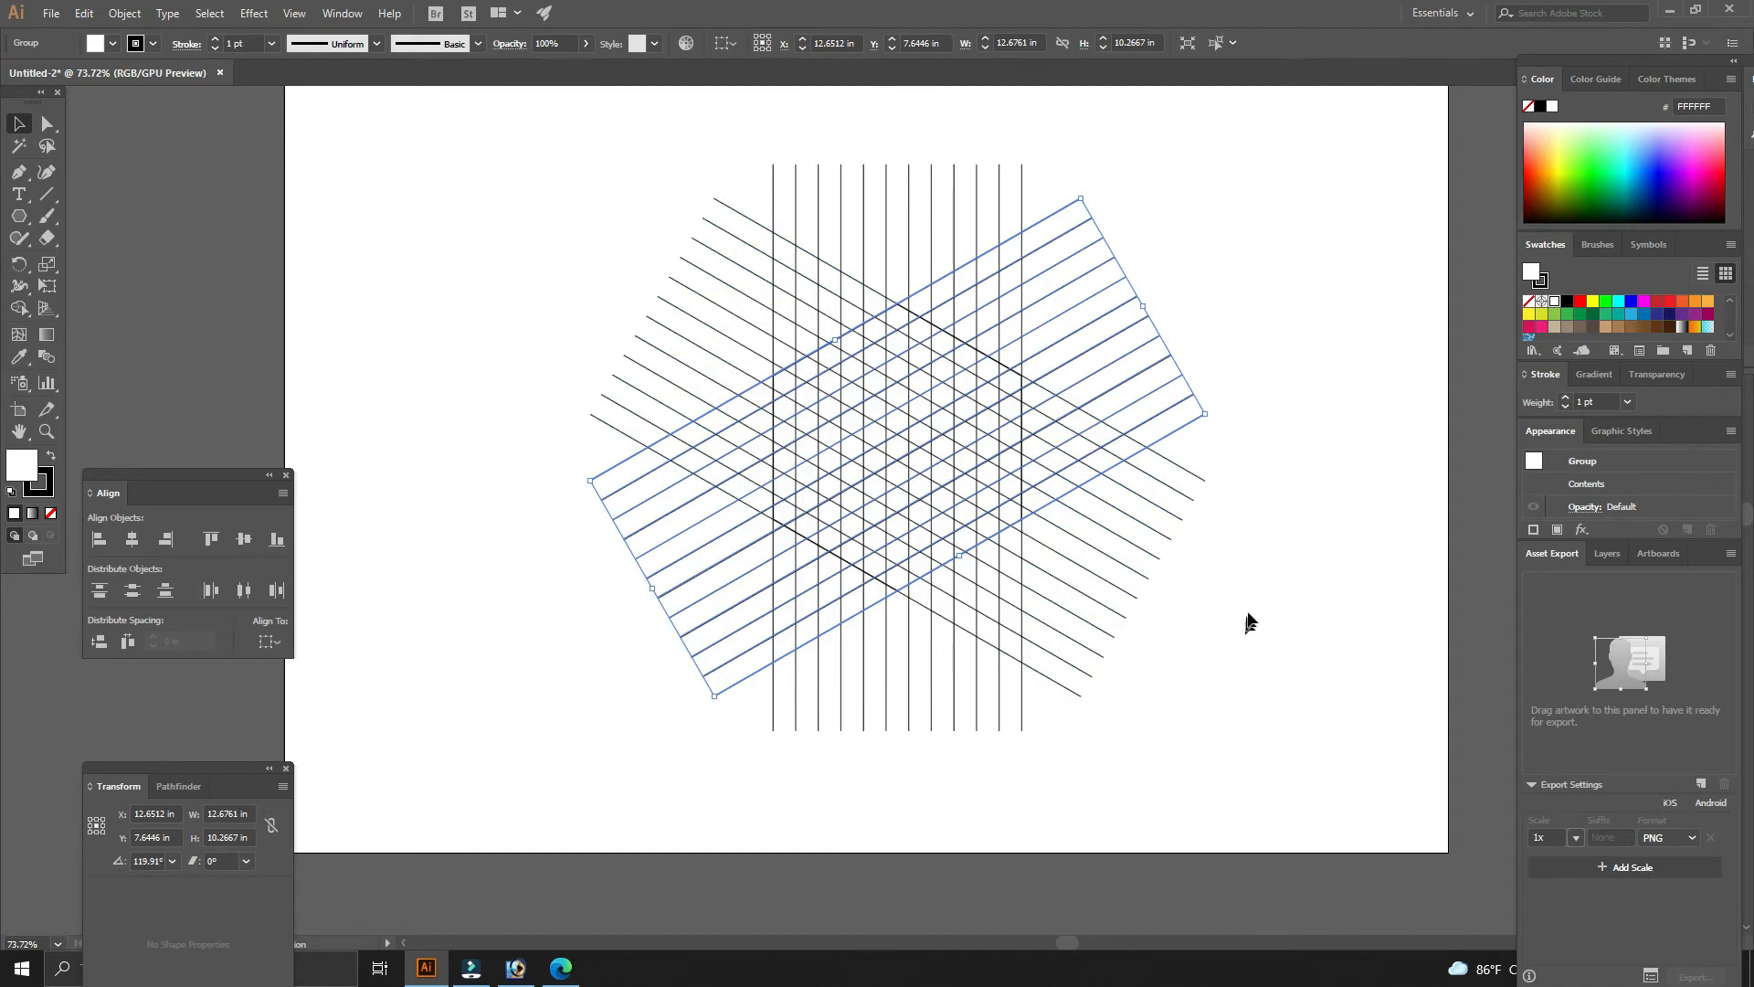
left_click(1246, 607)
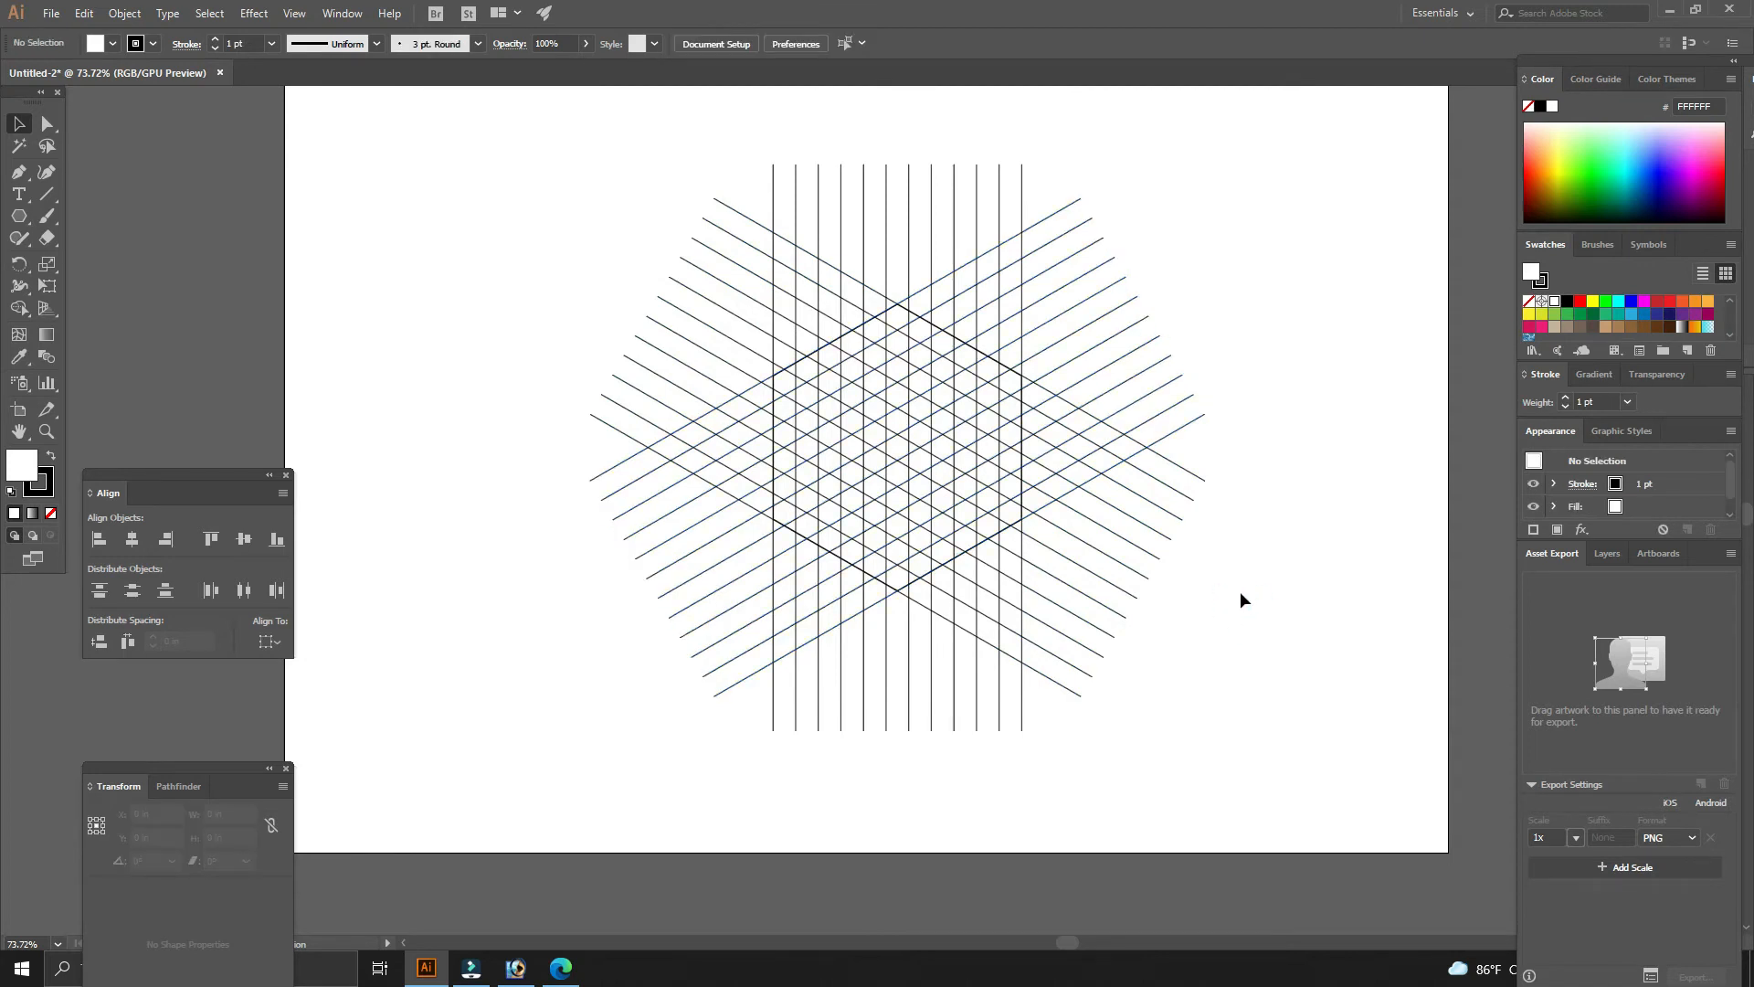
- Select all lines and the hexagon, then with Shape Builder merge red cells into the hexagon frame's sides and the S's middle diagonal
left_click_drag(996, 550, 630, 329)
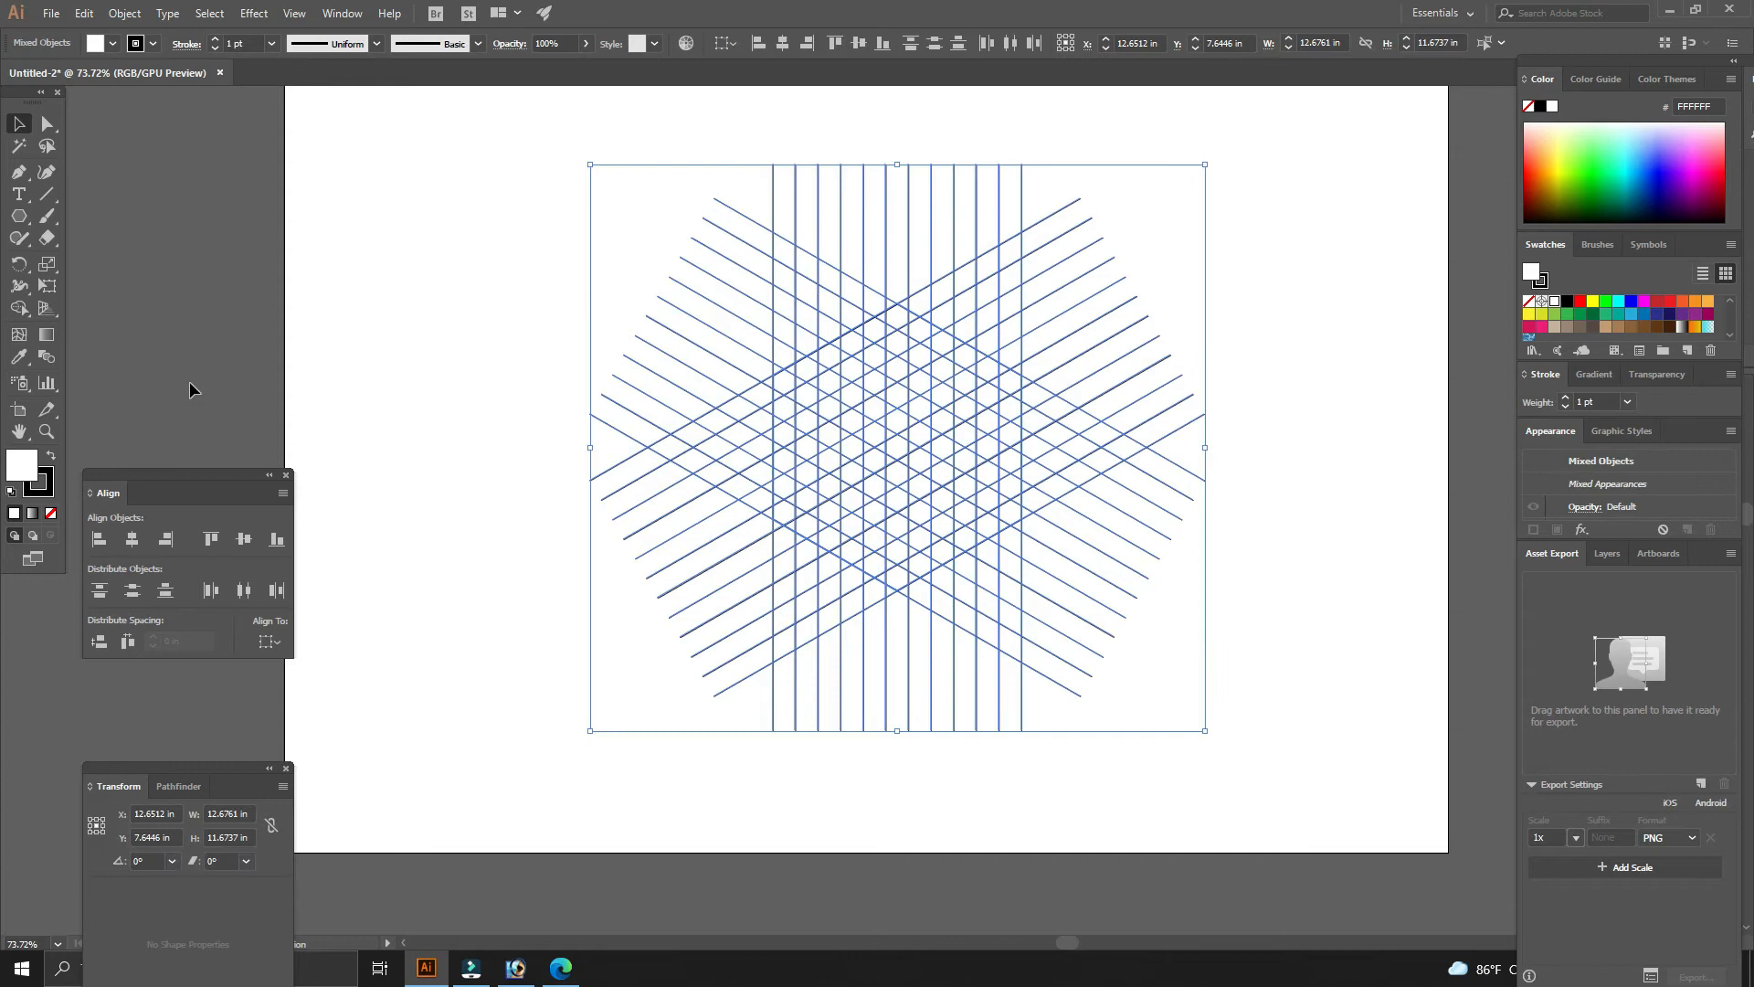
left_click(20, 309)
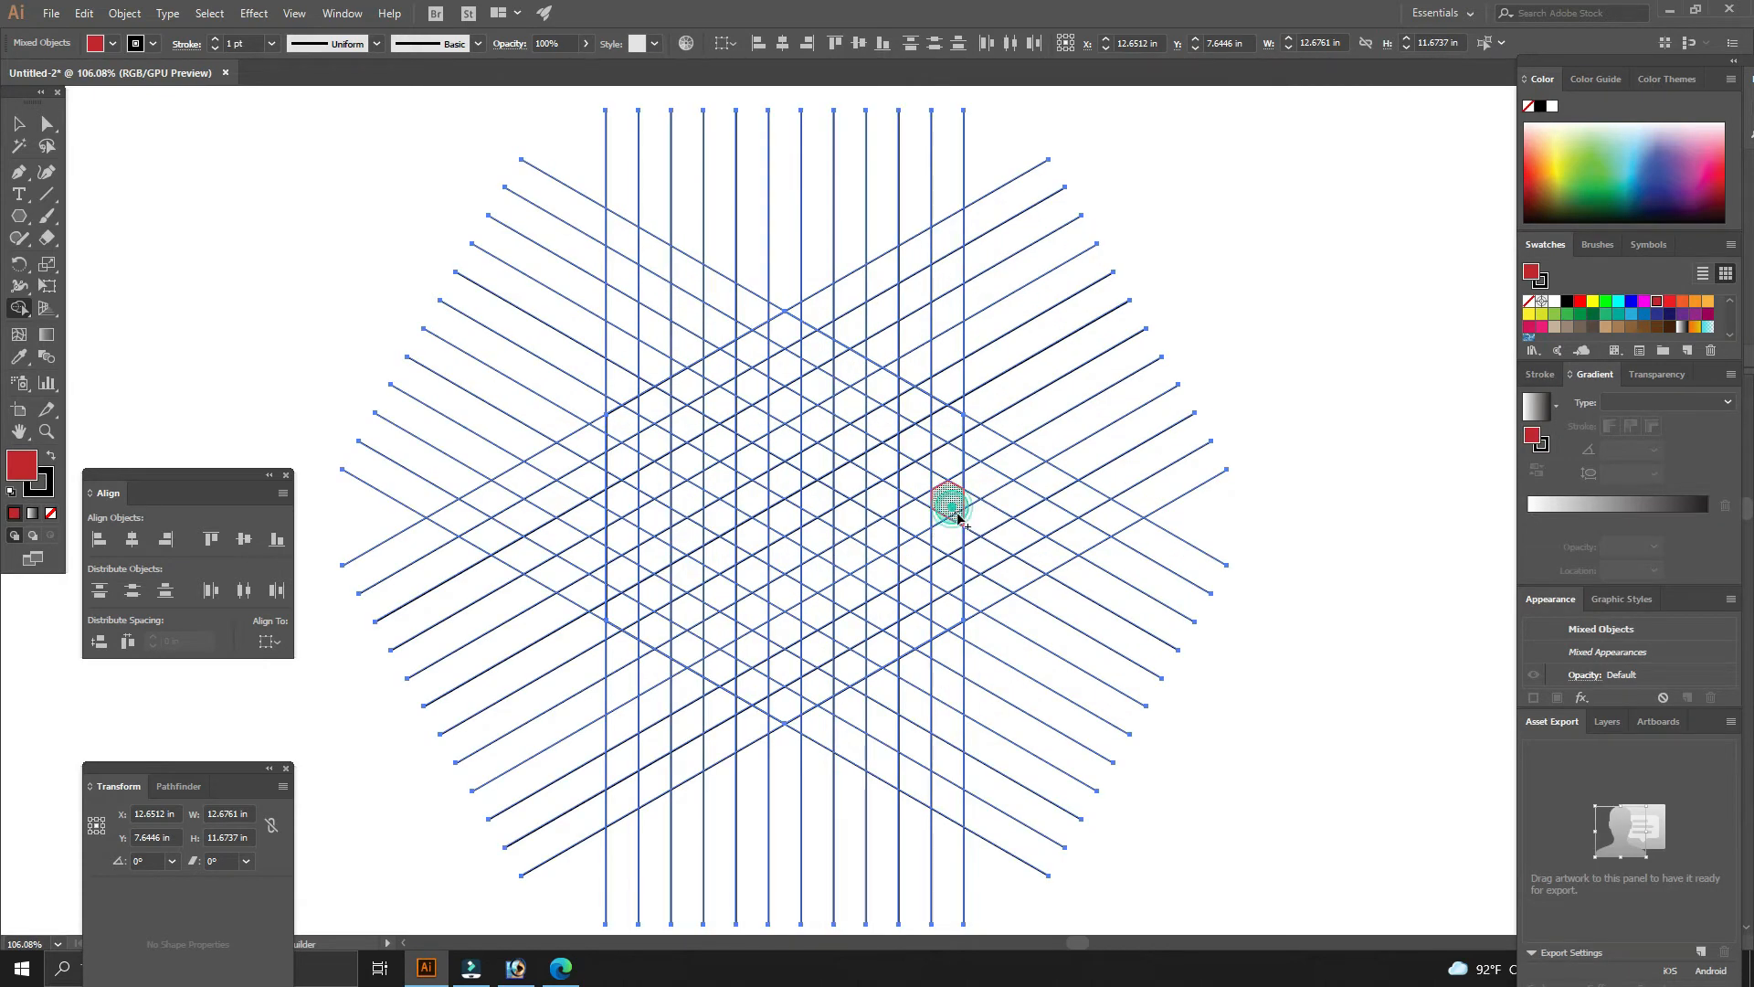
mouse_move(944, 502)
left_mouse_down()
mouse_move(944, 420)
mouse_move(781, 340)
mouse_move(618, 431)
mouse_move(620, 459)
mouse_move(750, 539)
left_mouse_up()
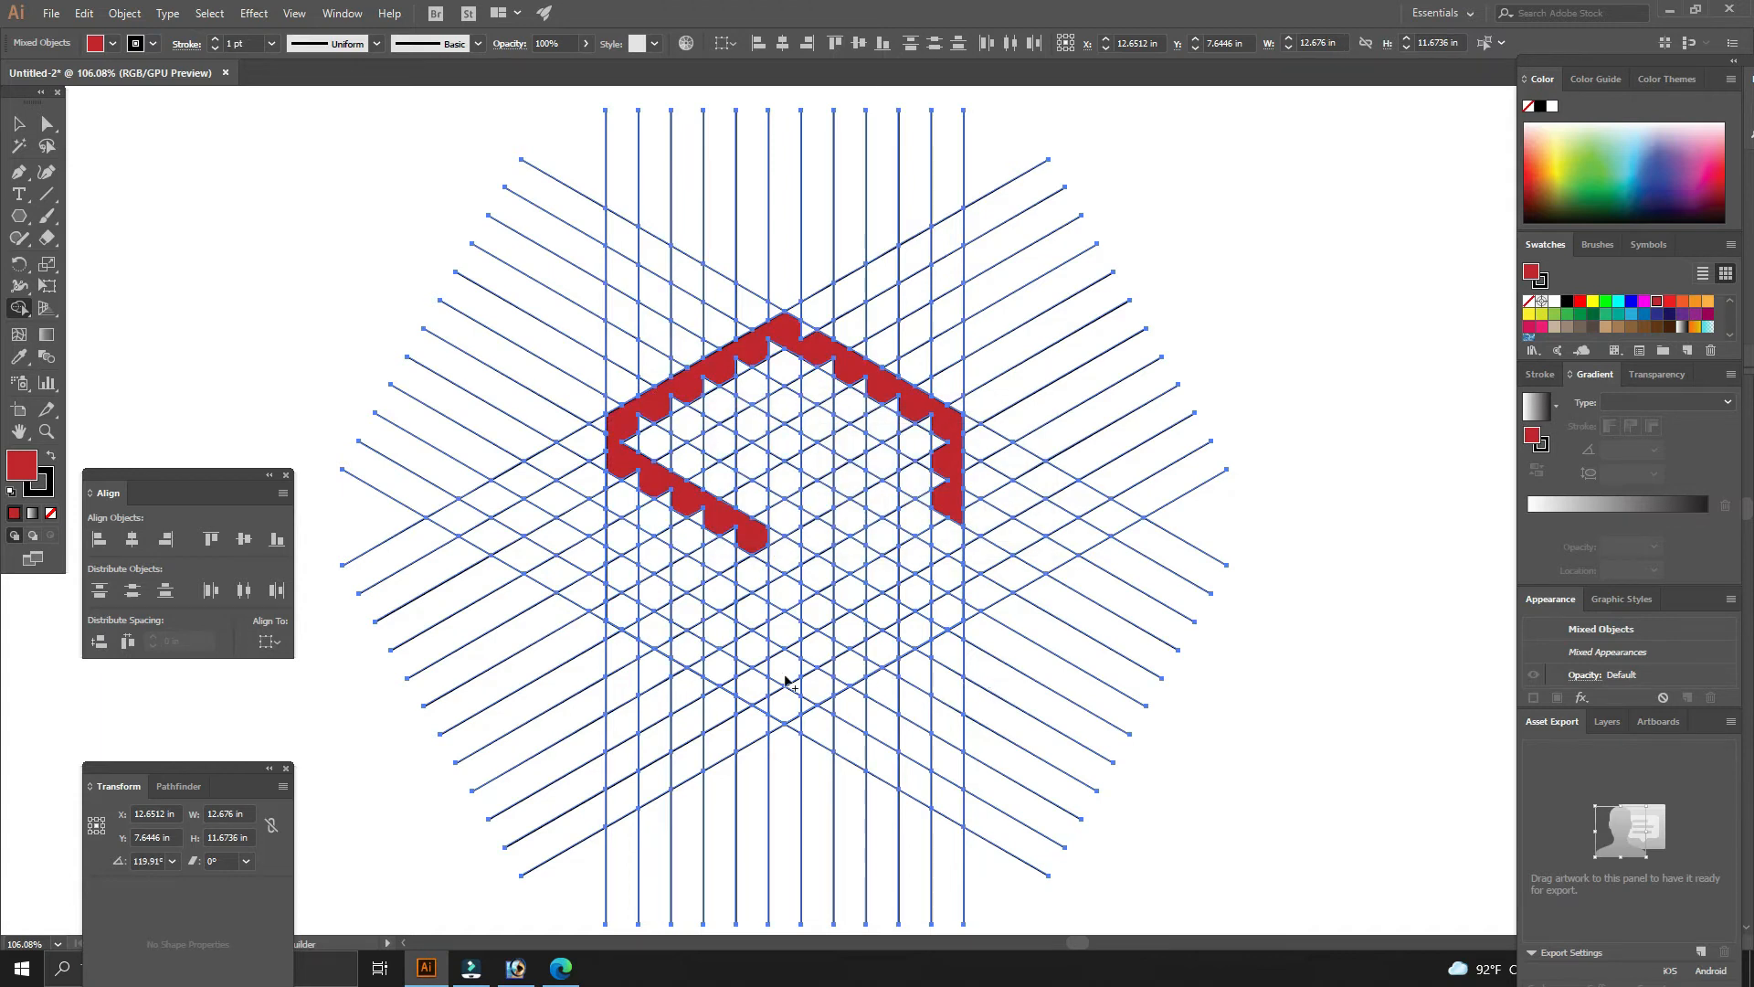
mouse_move(608, 514)
left_mouse_down()
mouse_move(640, 631)
mouse_move(783, 703)
mouse_move(944, 622)
mouse_move(934, 589)
left_mouse_up()
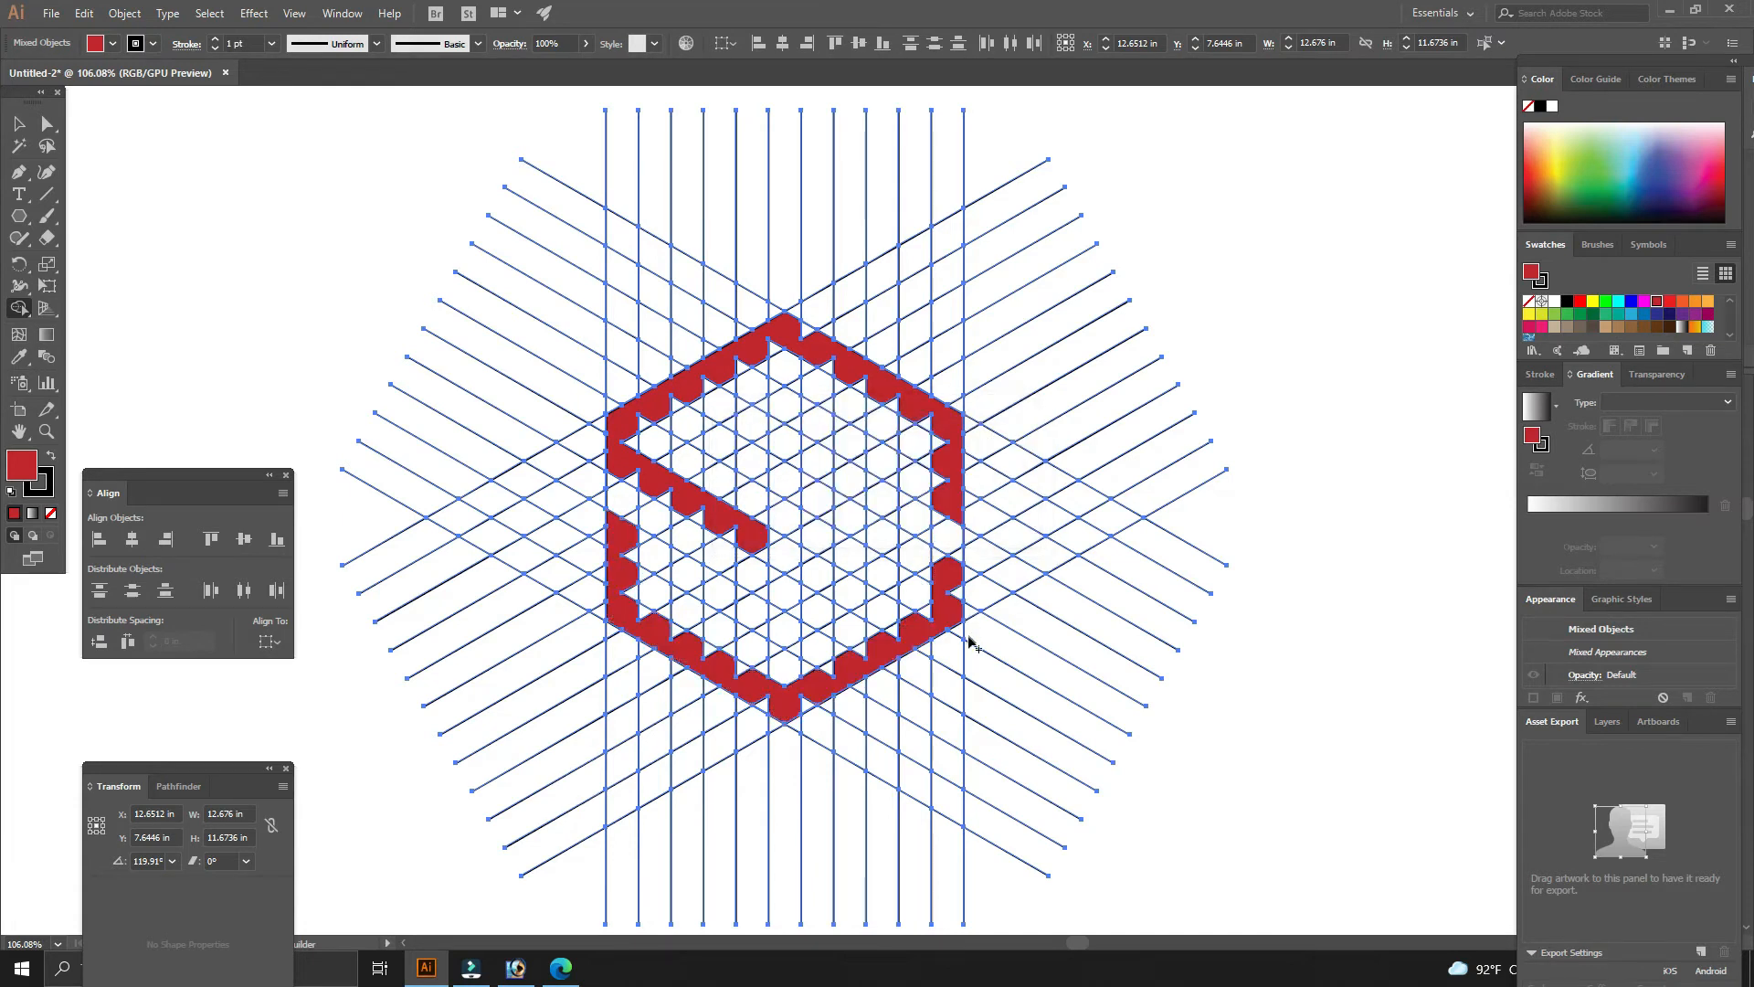
left_click_drag(934, 649, 1018, 691)
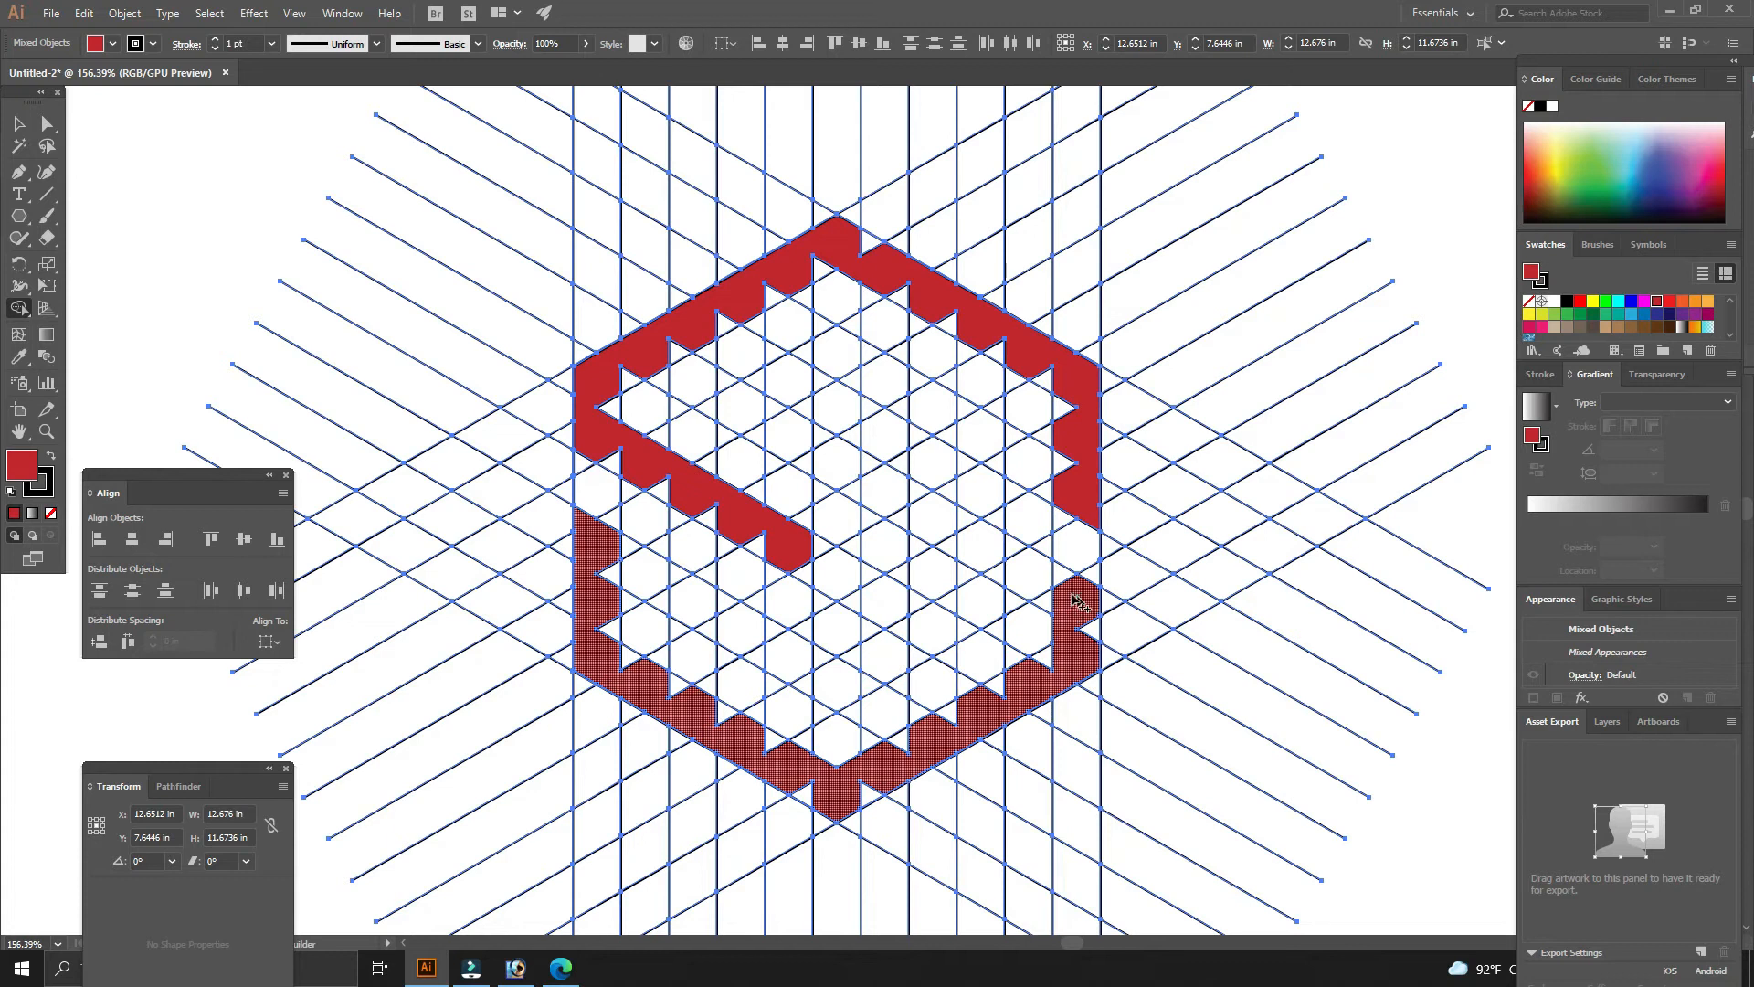
mouse_move(1074, 598)
left_mouse_down()
mouse_move(862, 491)
mouse_move(738, 406)
left_mouse_up()
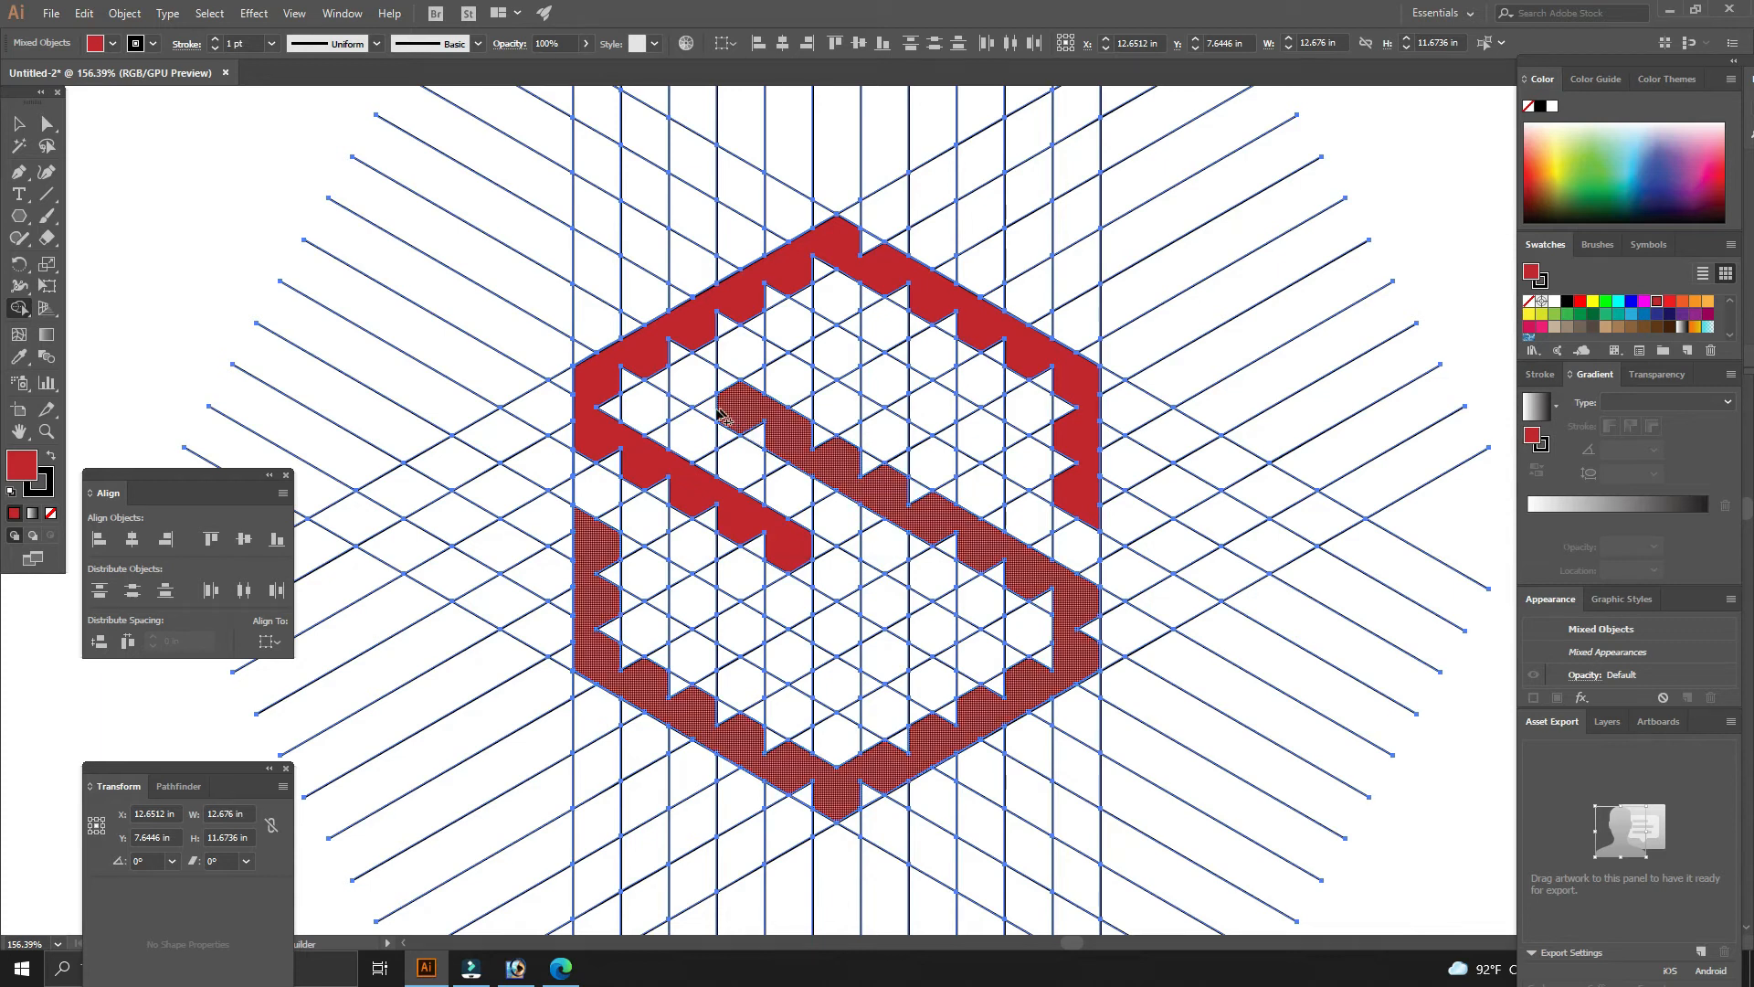
mouse_move(826, 353)
left_mouse_down()
mouse_move(964, 414)
mouse_move(999, 473)
left_mouse_up()
mouse_move(793, 546)
left_mouse_down()
mouse_move(931, 618)
mouse_move(845, 680)
left_mouse_up()
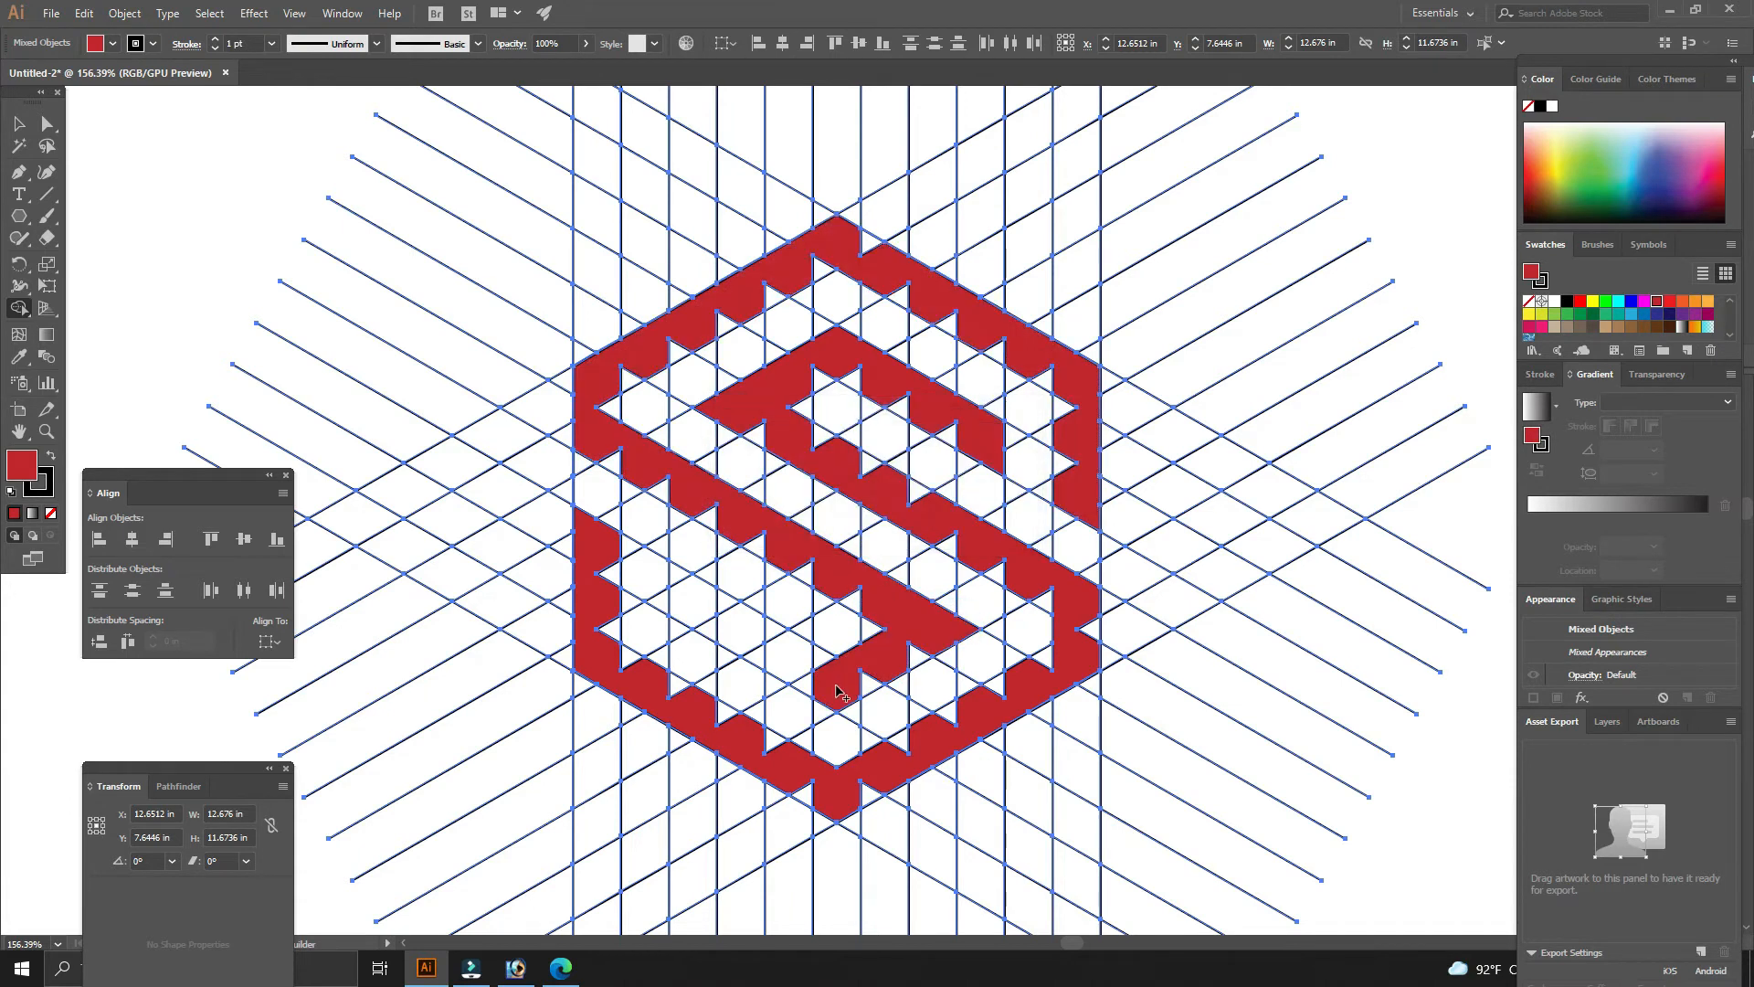
- Merge Shape Builder cells to fill out the hexagon frame's top band and the S's upper stroke
left_click_drag(827, 685, 687, 589)
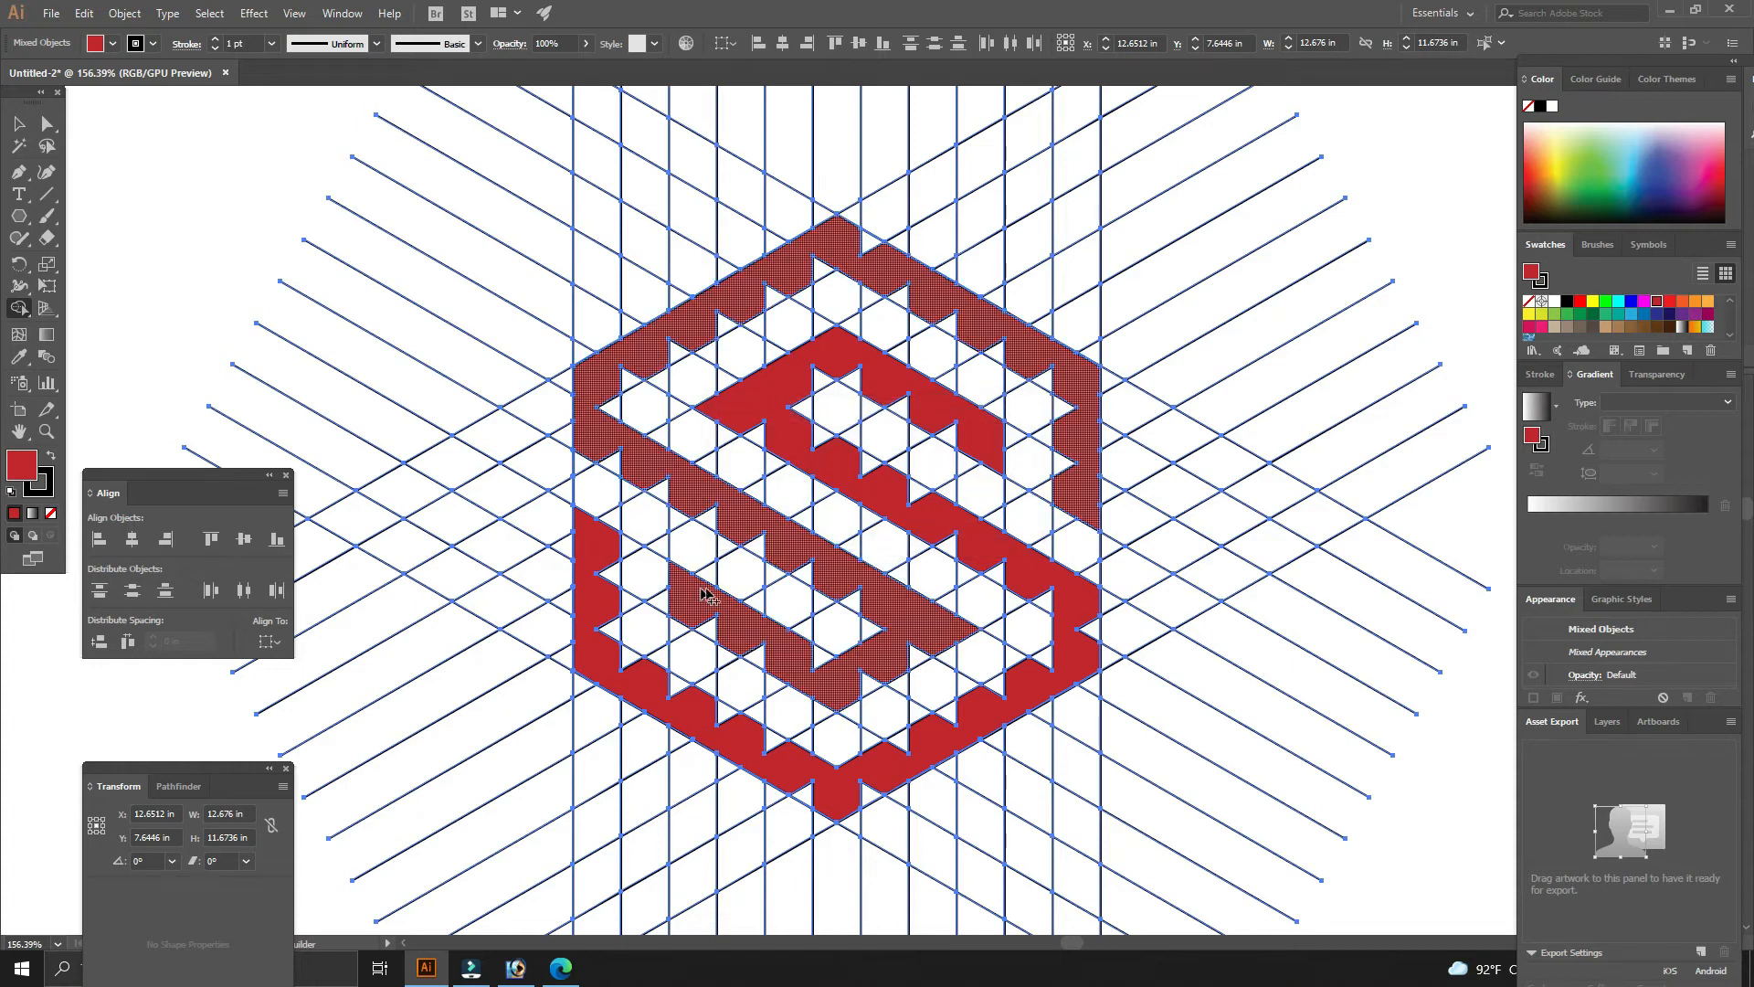
left_click_drag(623, 382, 721, 327)
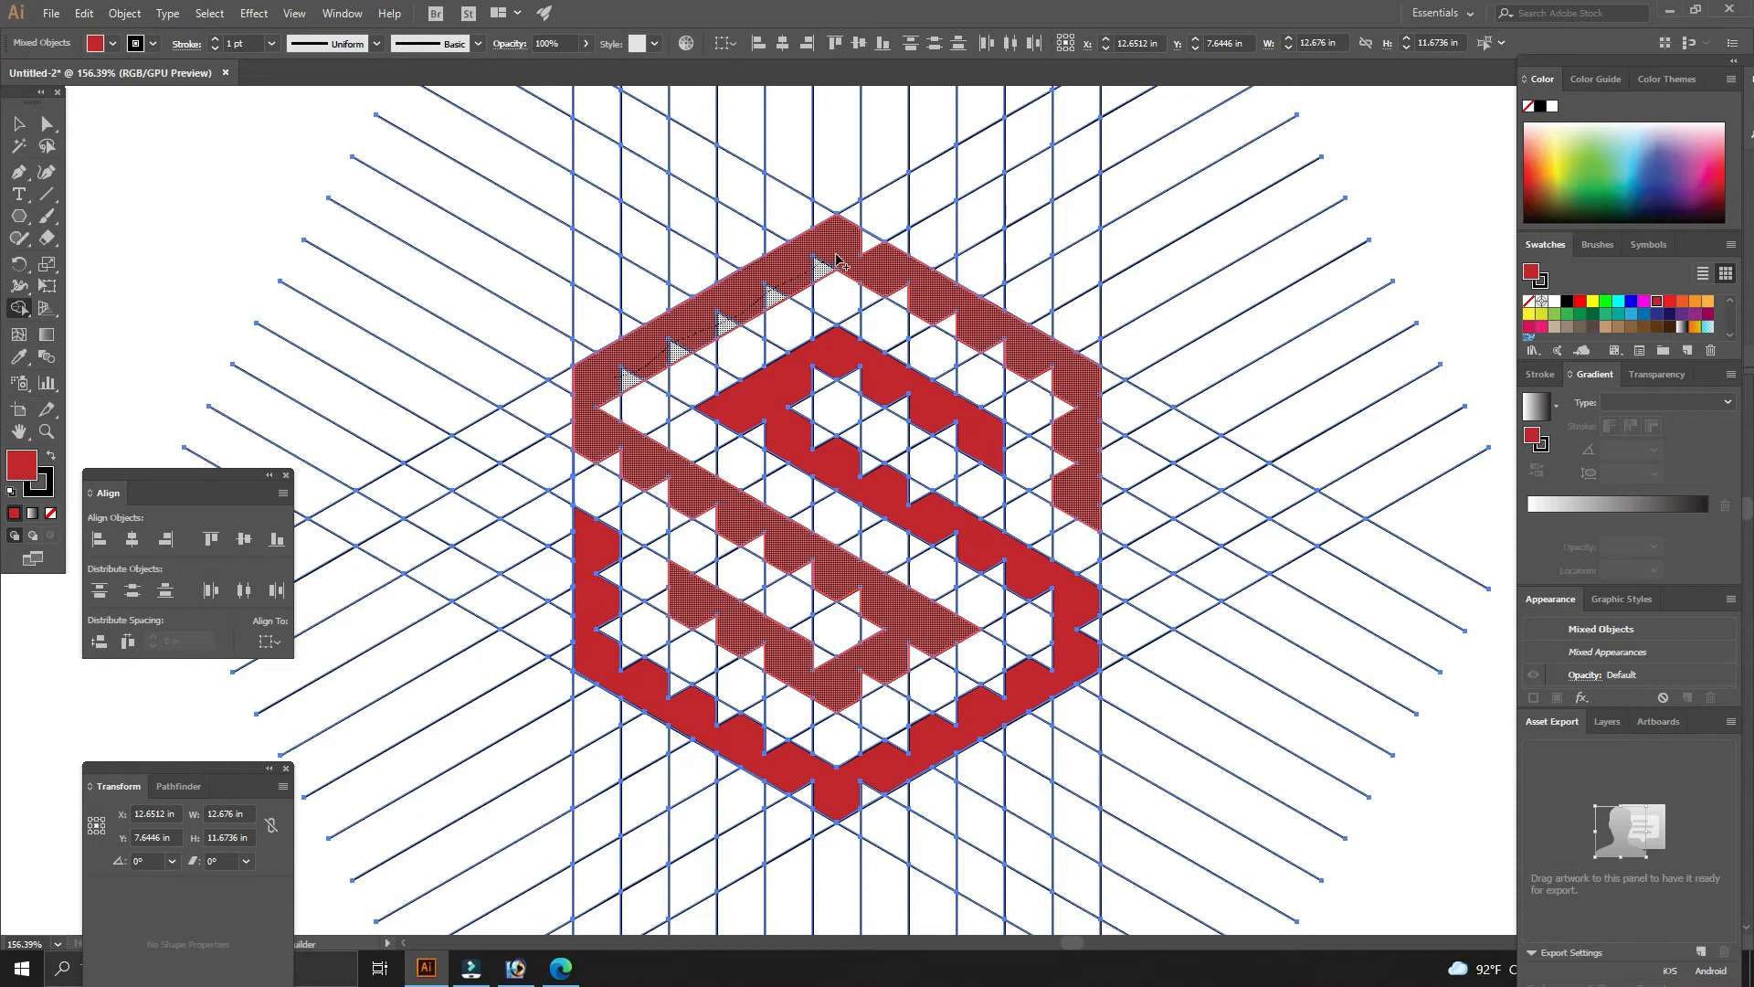
left_click_drag(836, 263, 842, 257)
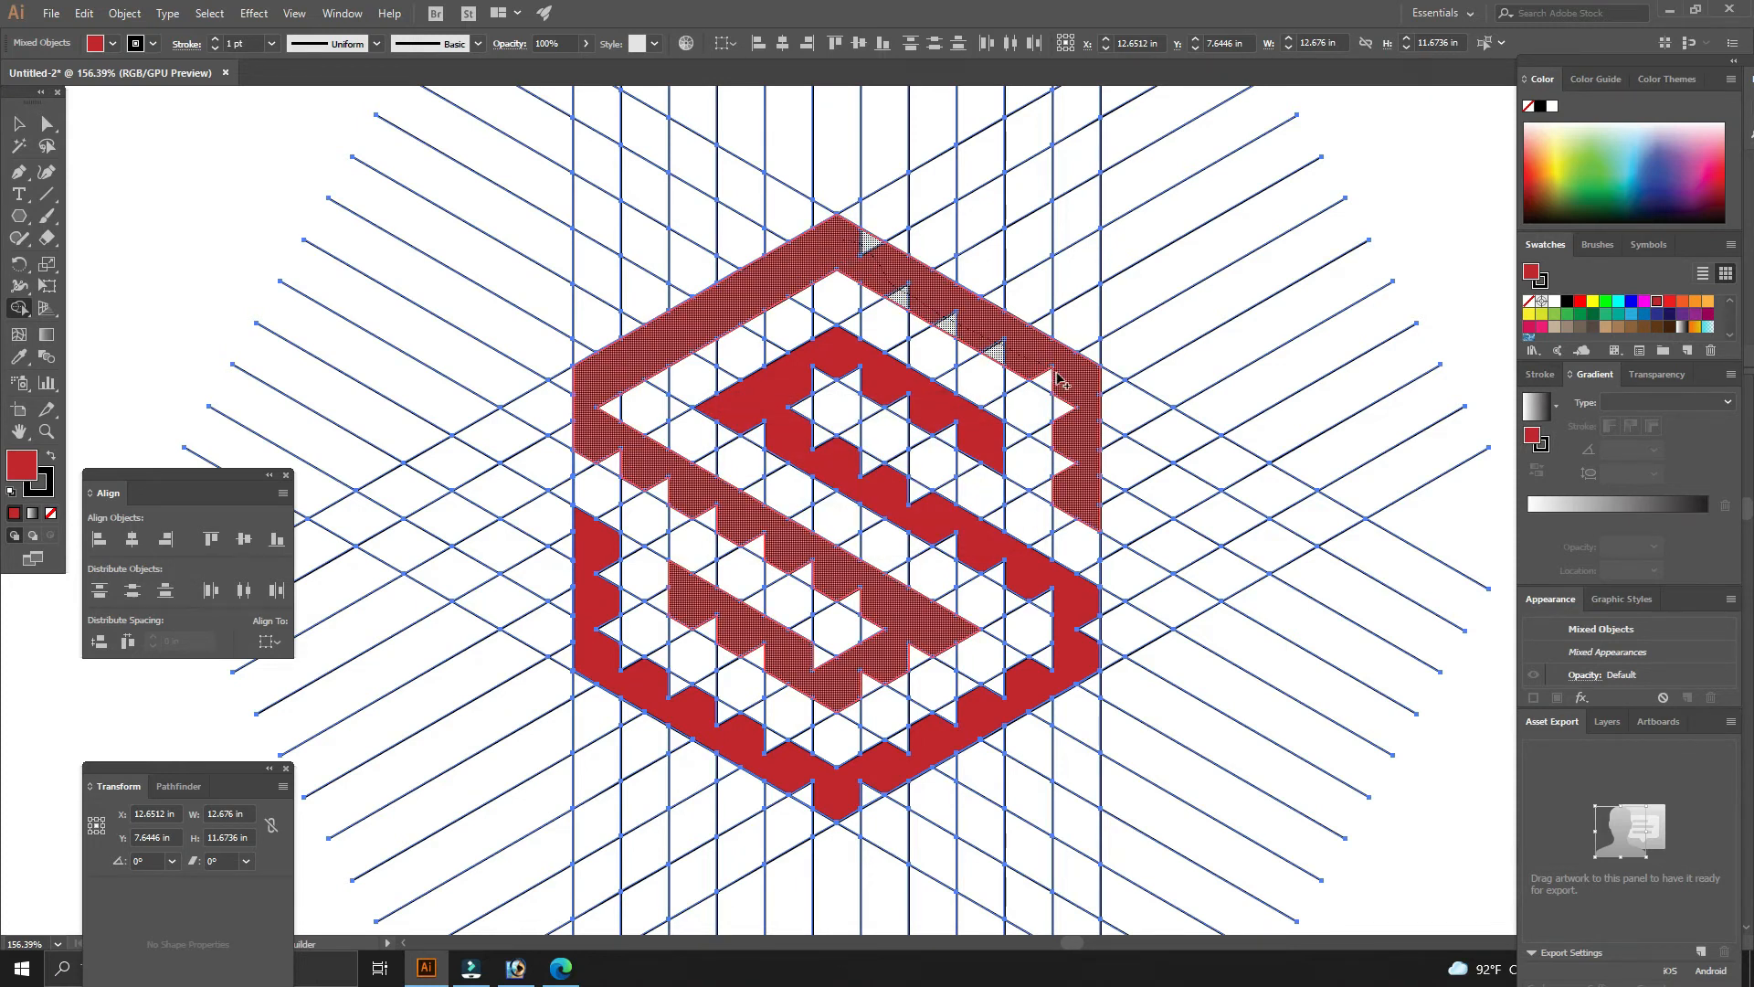
left_click_drag(1060, 379, 1077, 467)
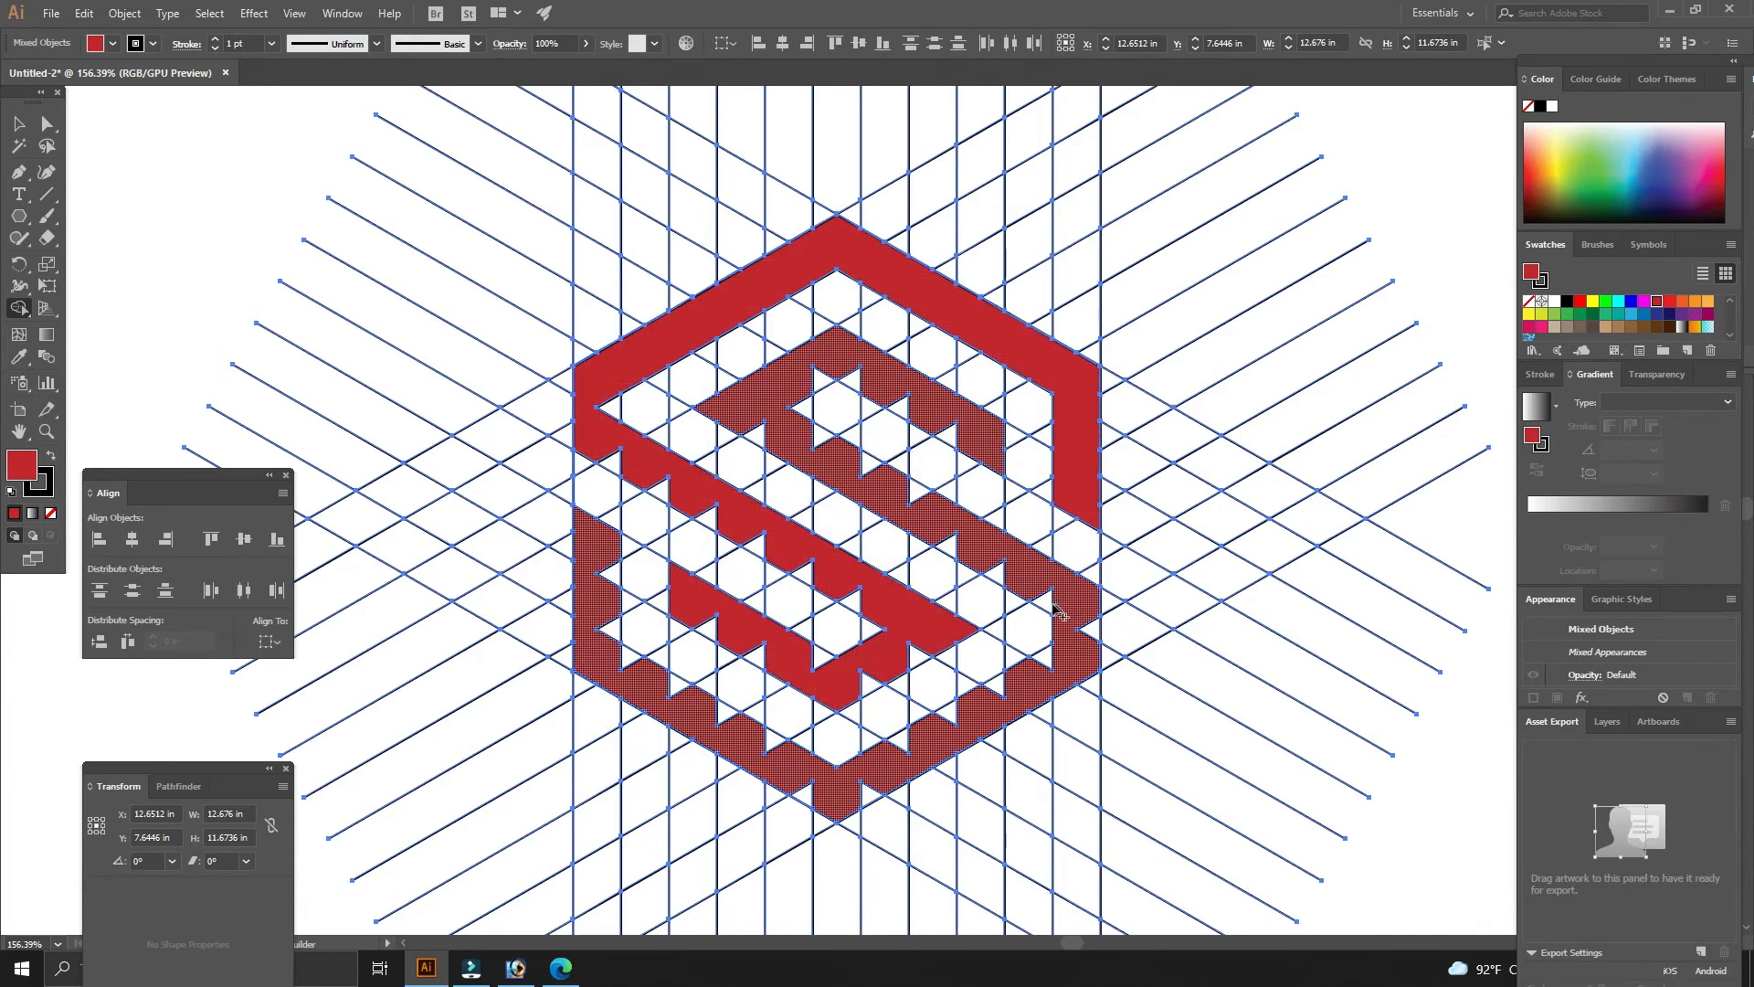
left_click_drag(1056, 608, 1009, 570)
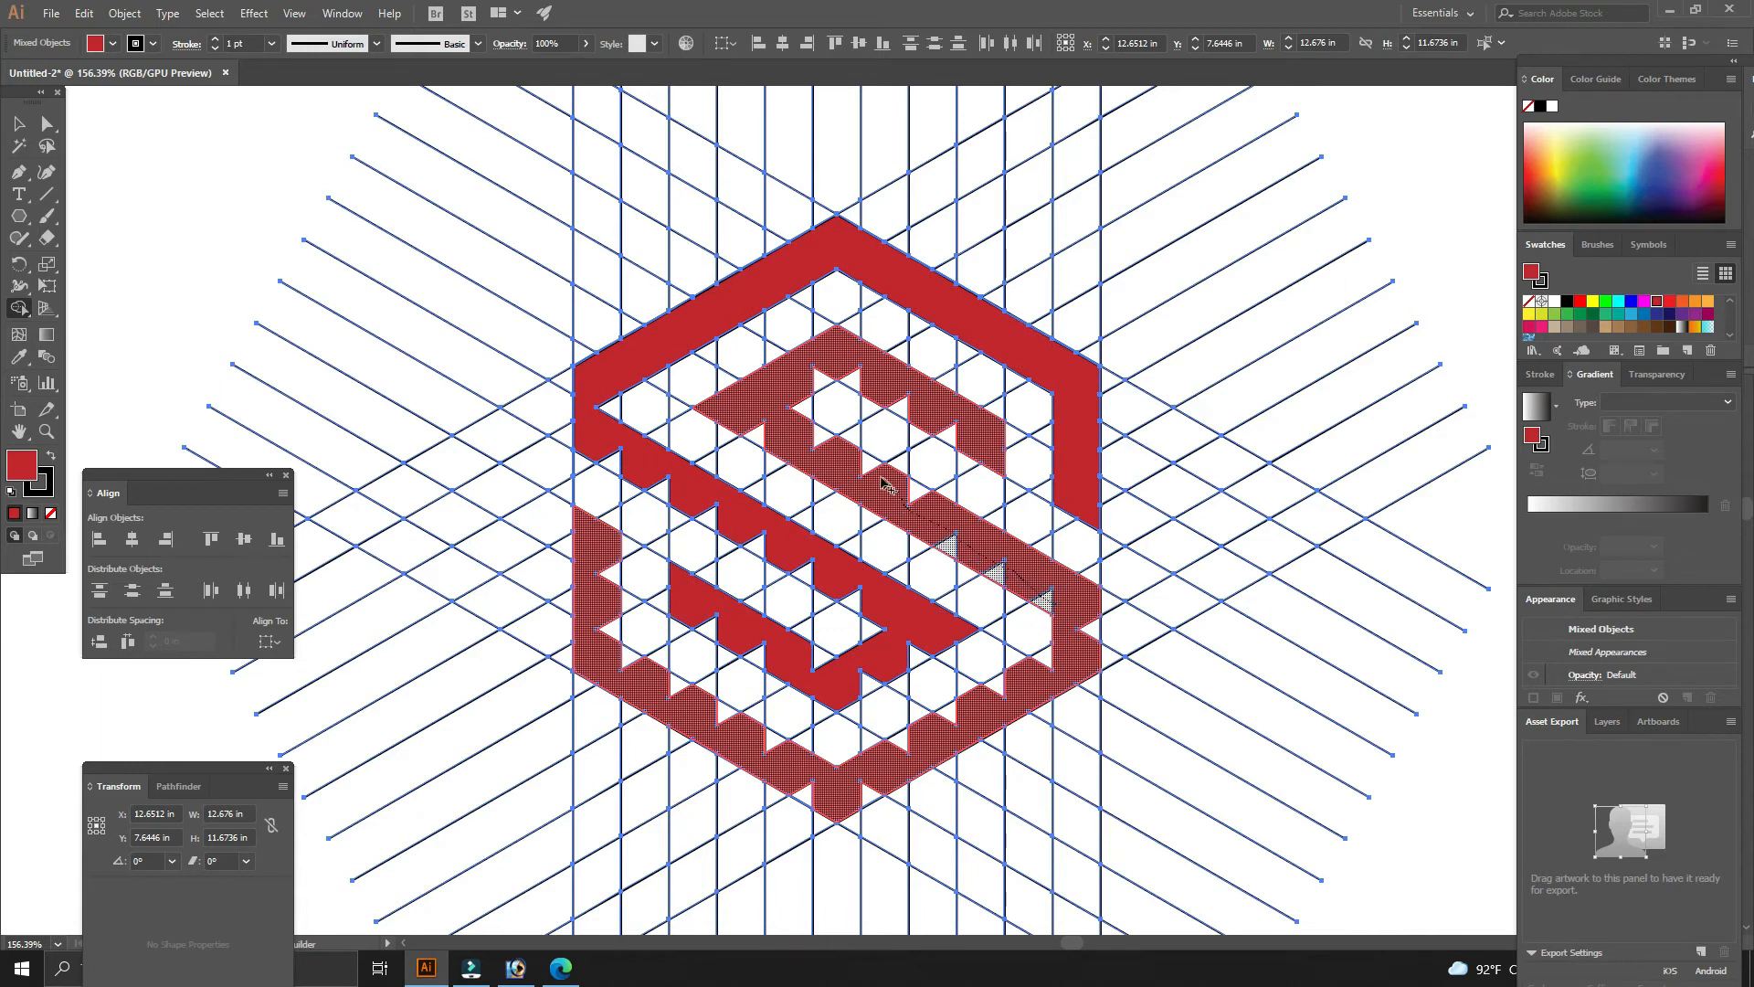
left_click_drag(751, 419, 751, 419)
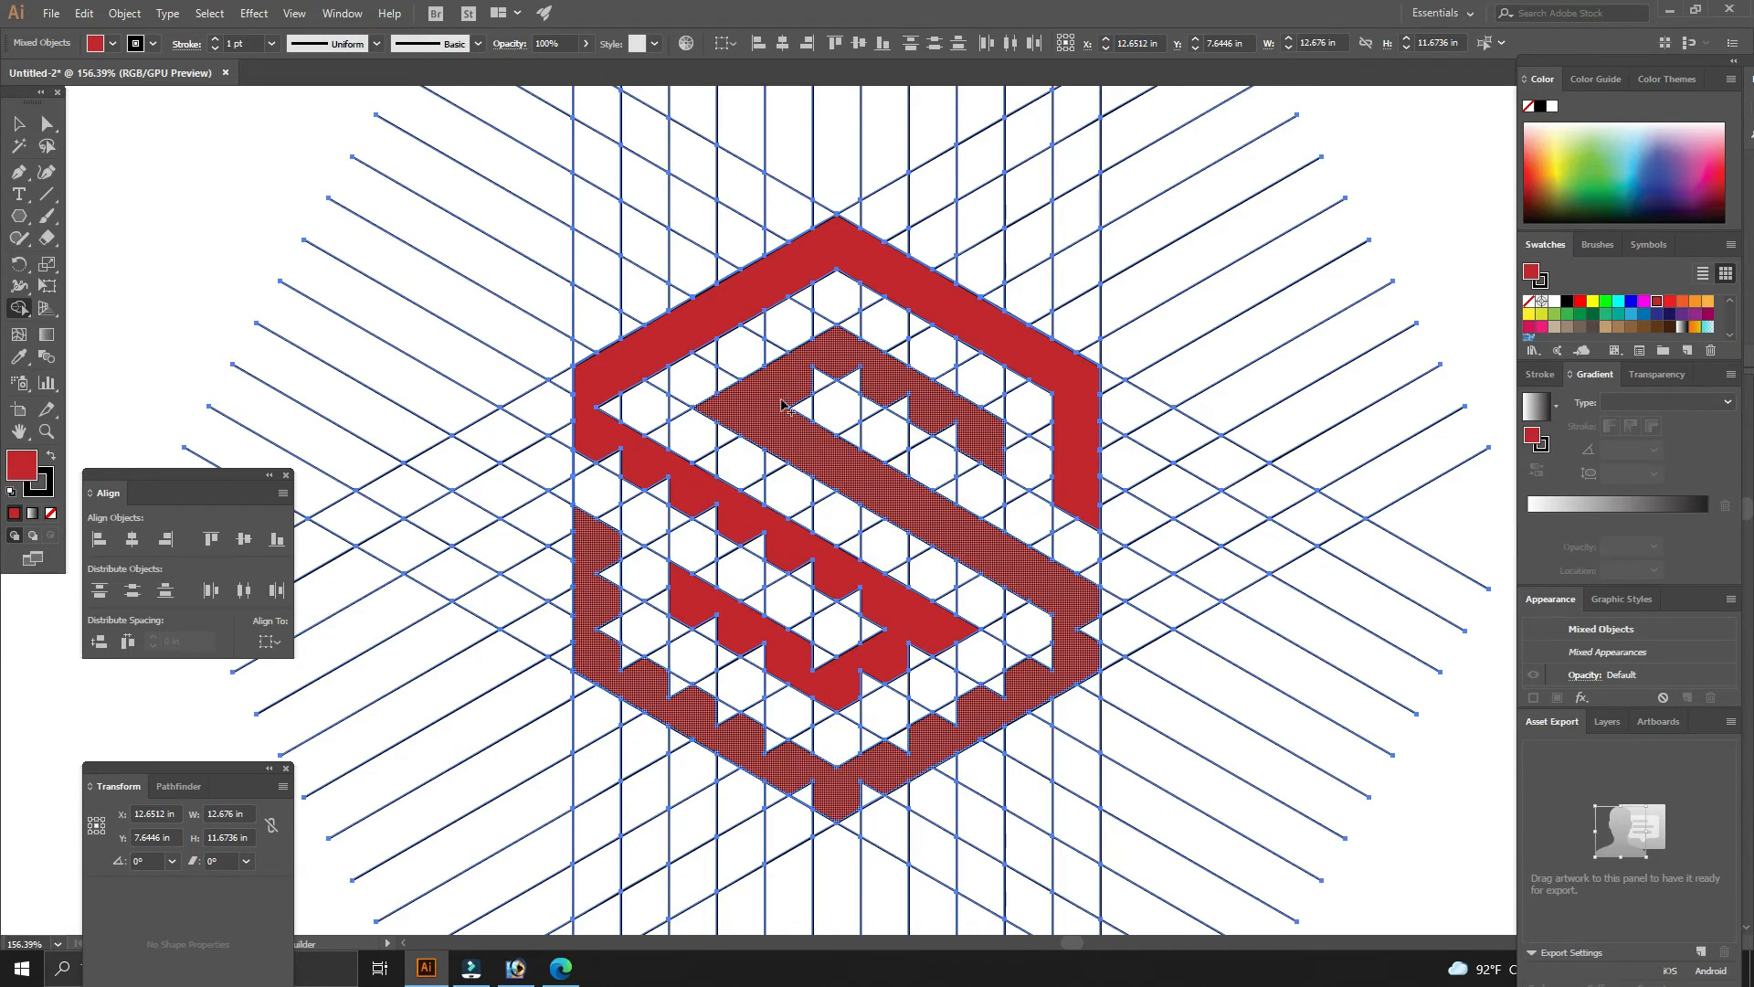
left_click_drag(803, 388, 856, 367)
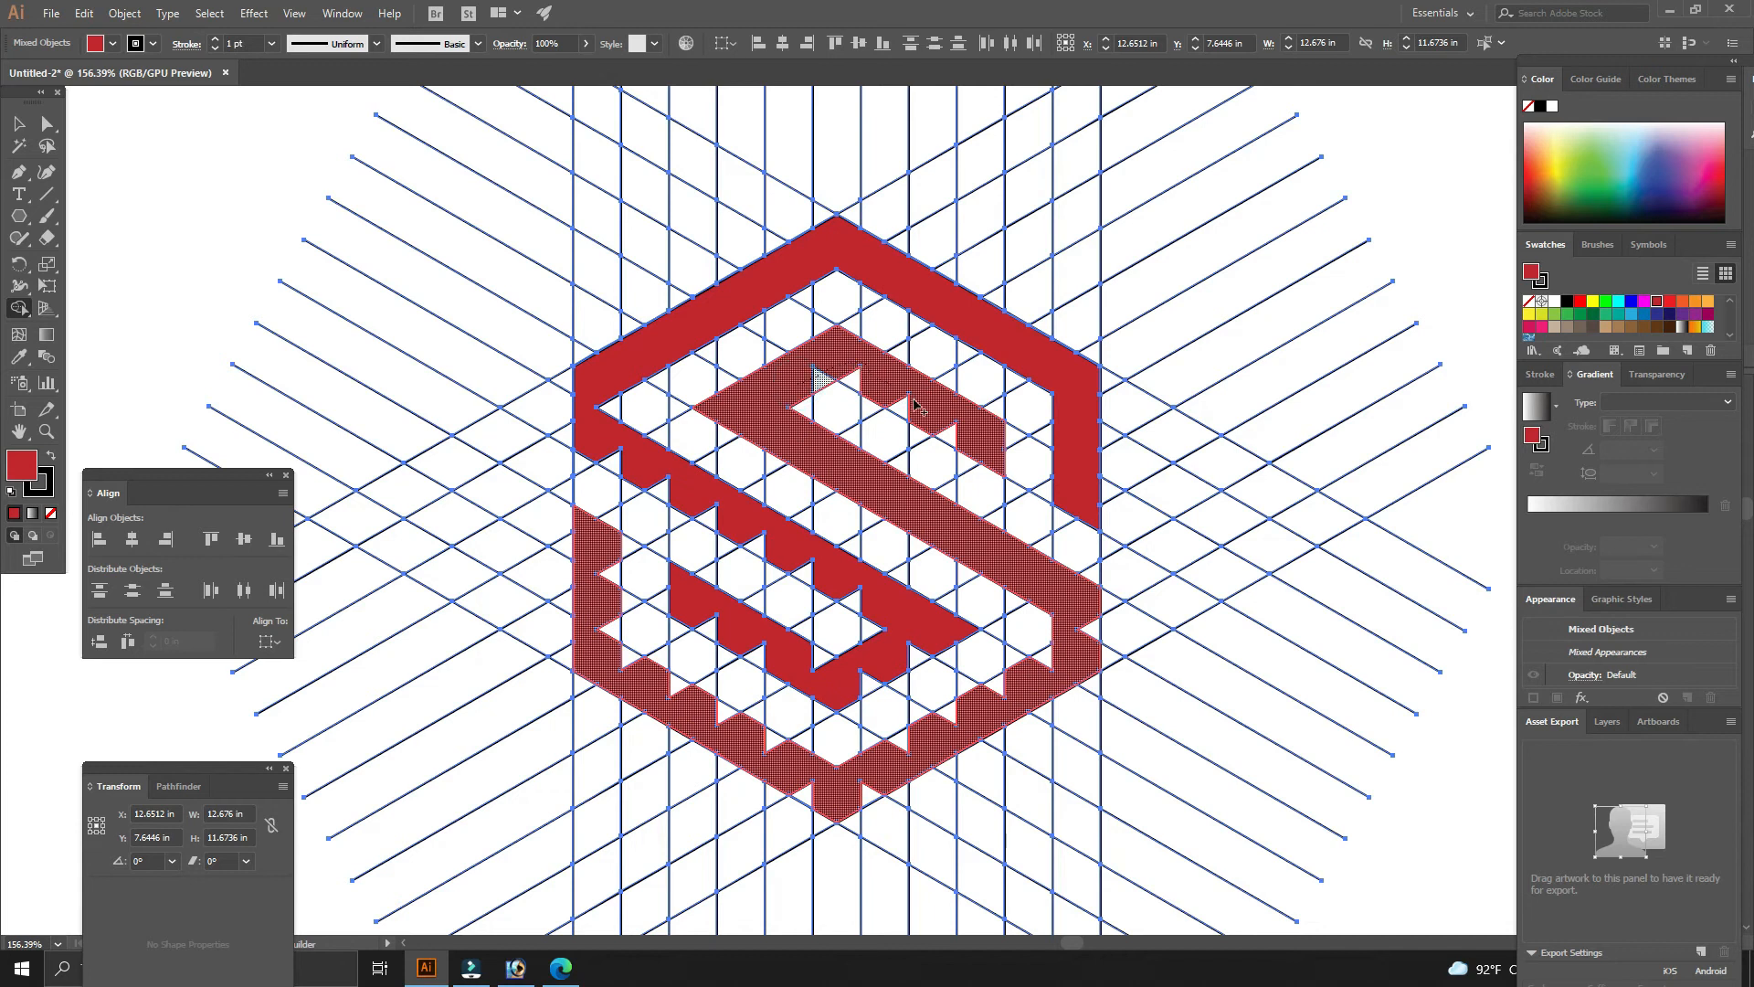
left_click_drag(954, 447, 956, 449)
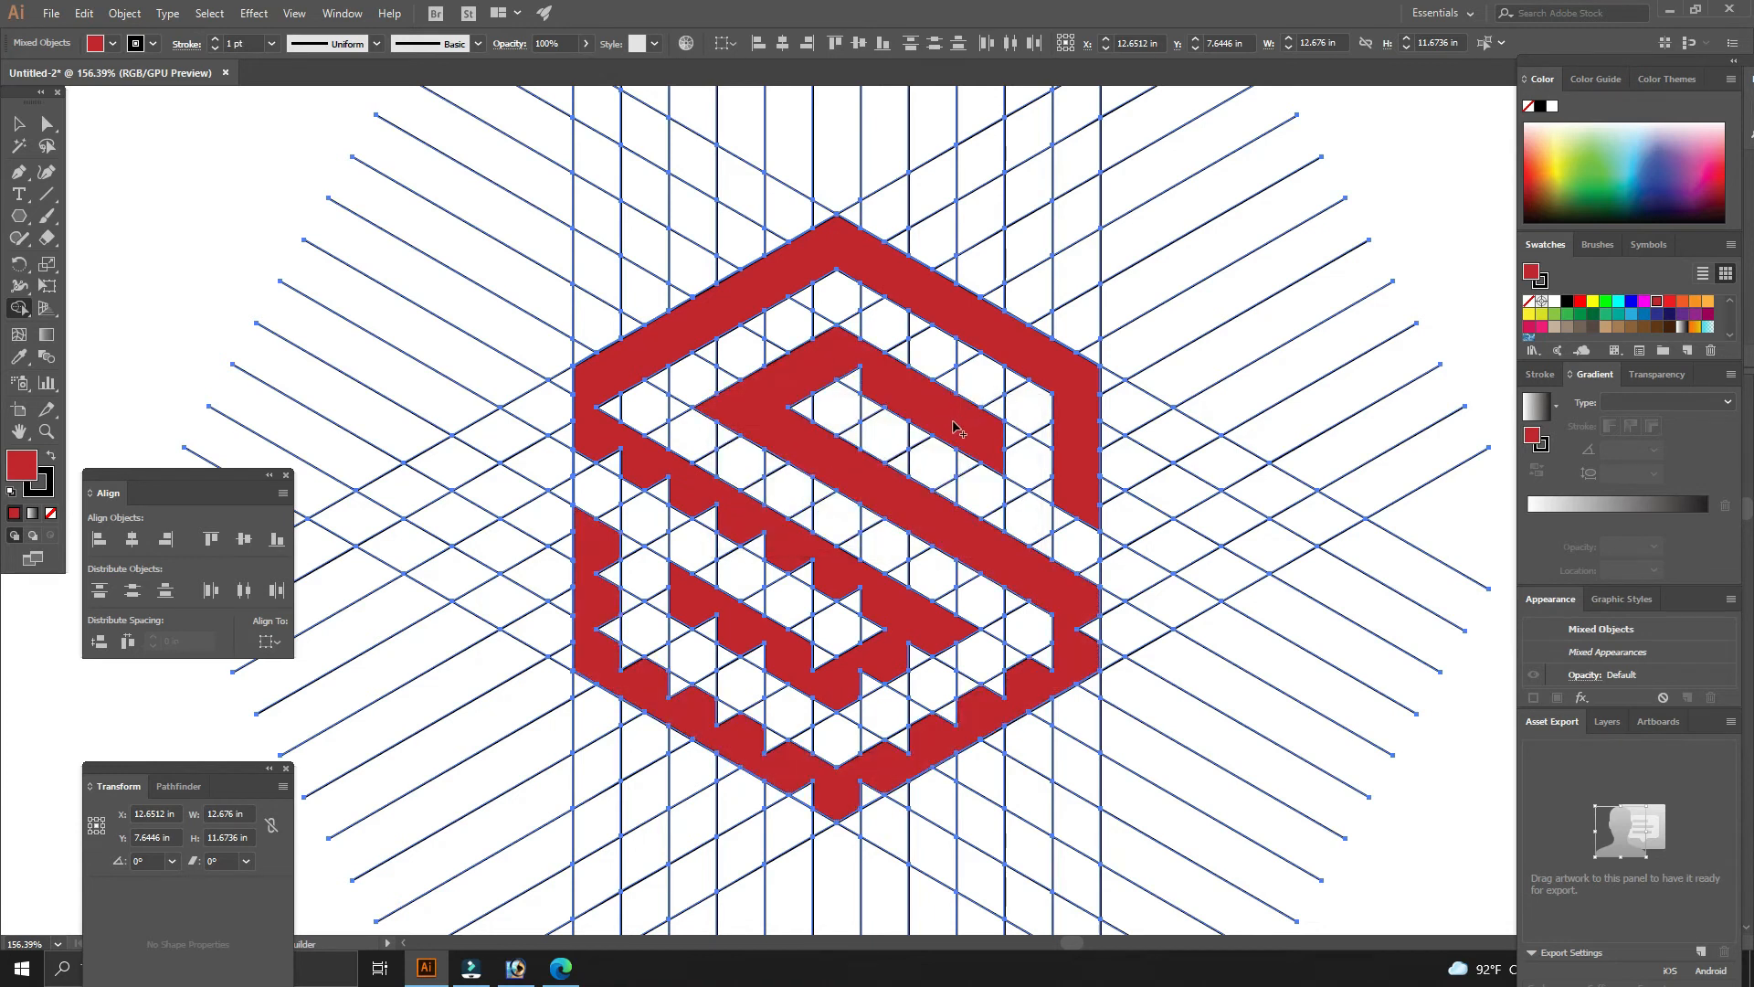
left_click(859, 376)
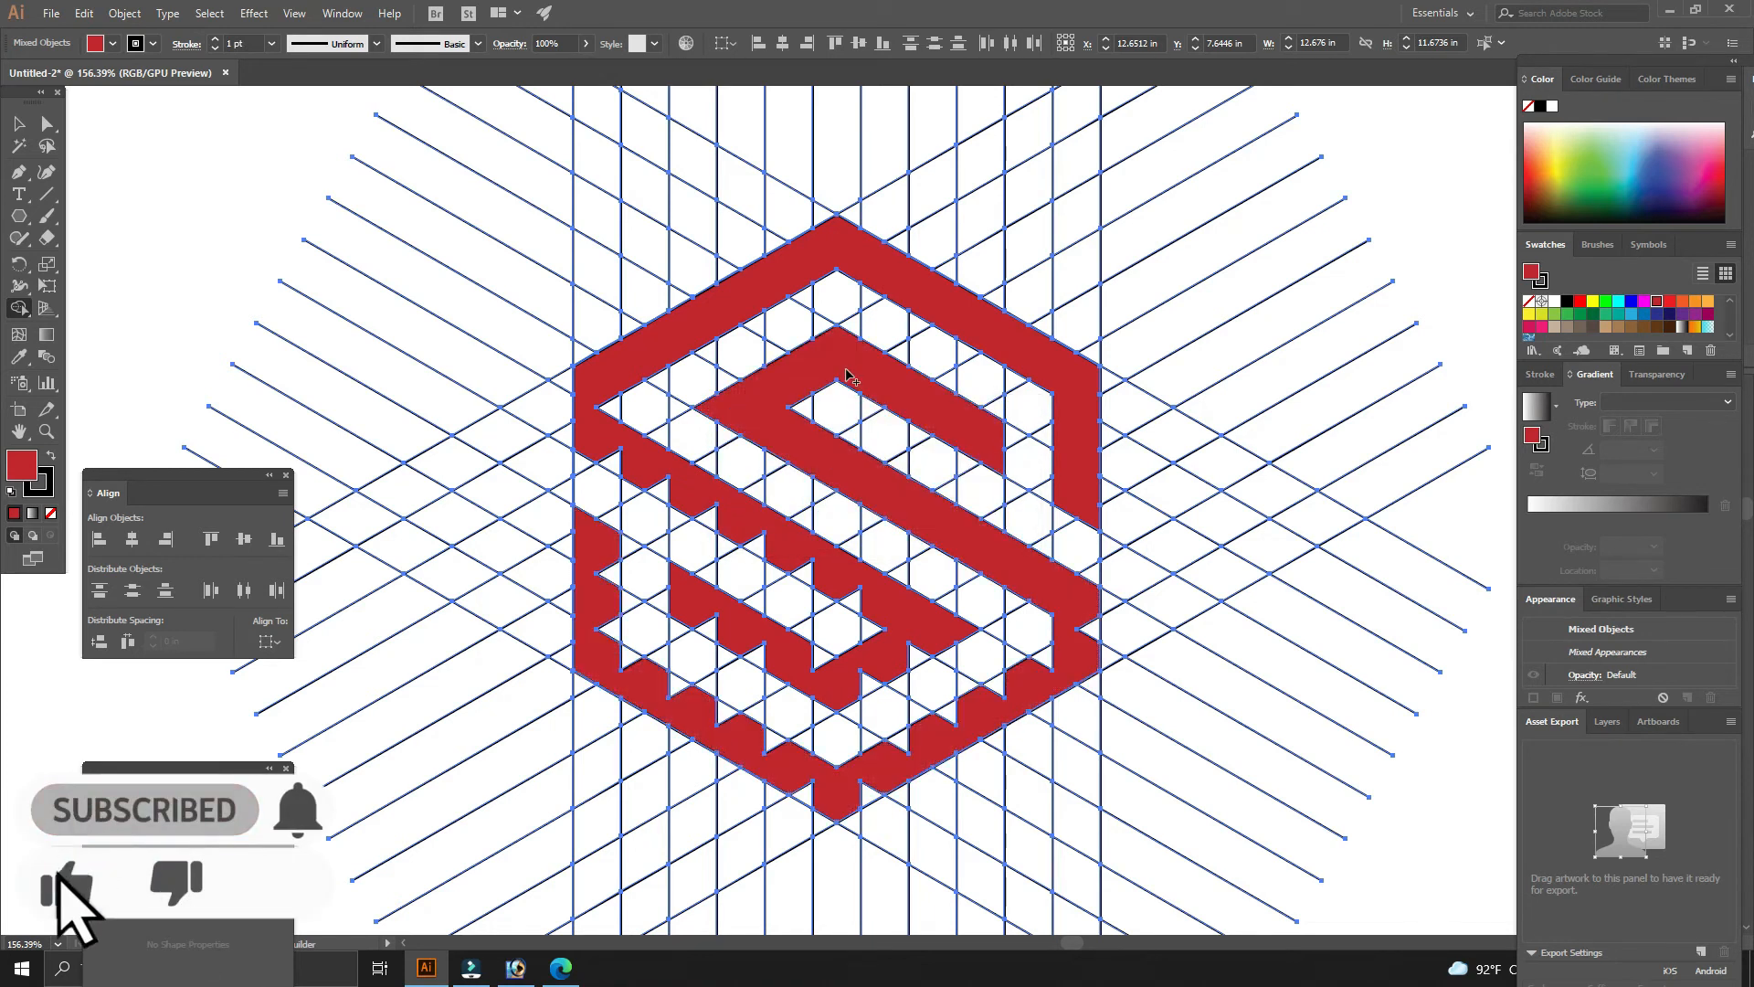
- Merge Shape Builder cells to smooth the hexagon frame's lower band and the S's lower stroke
mouse_move(1086, 603)
left_mouse_down()
mouse_move(1092, 634)
mouse_move(904, 742)
left_mouse_up()
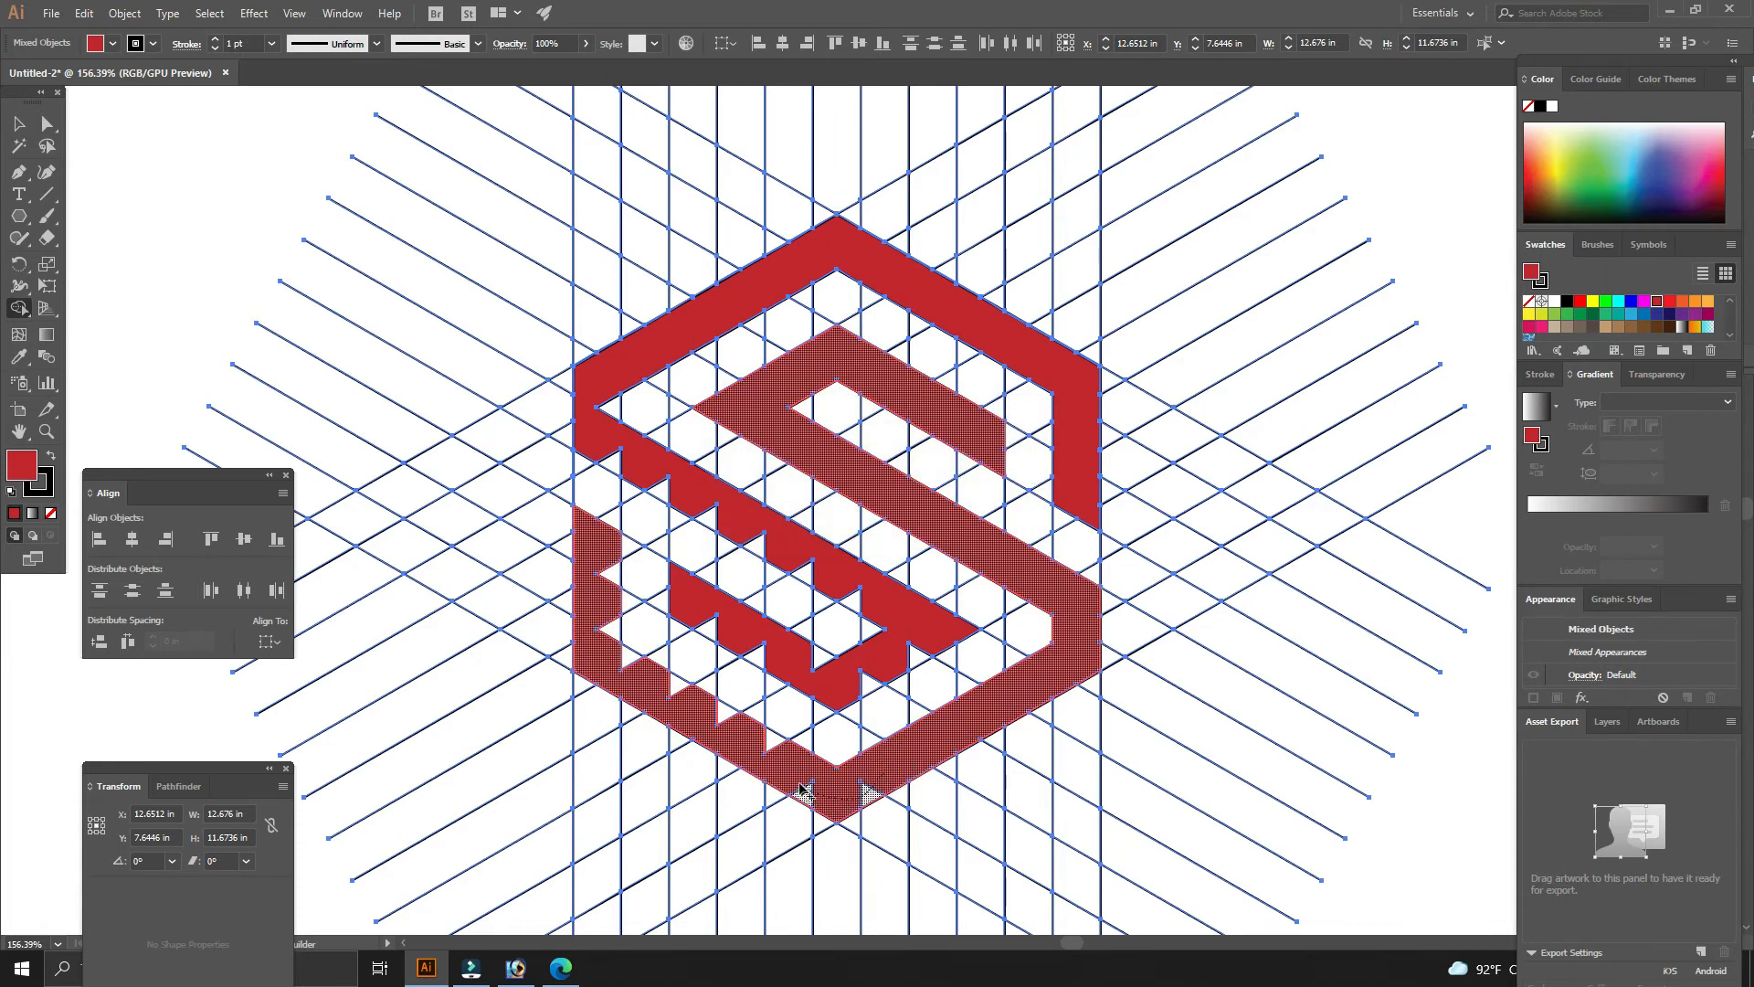
left_click_drag(740, 728, 699, 708)
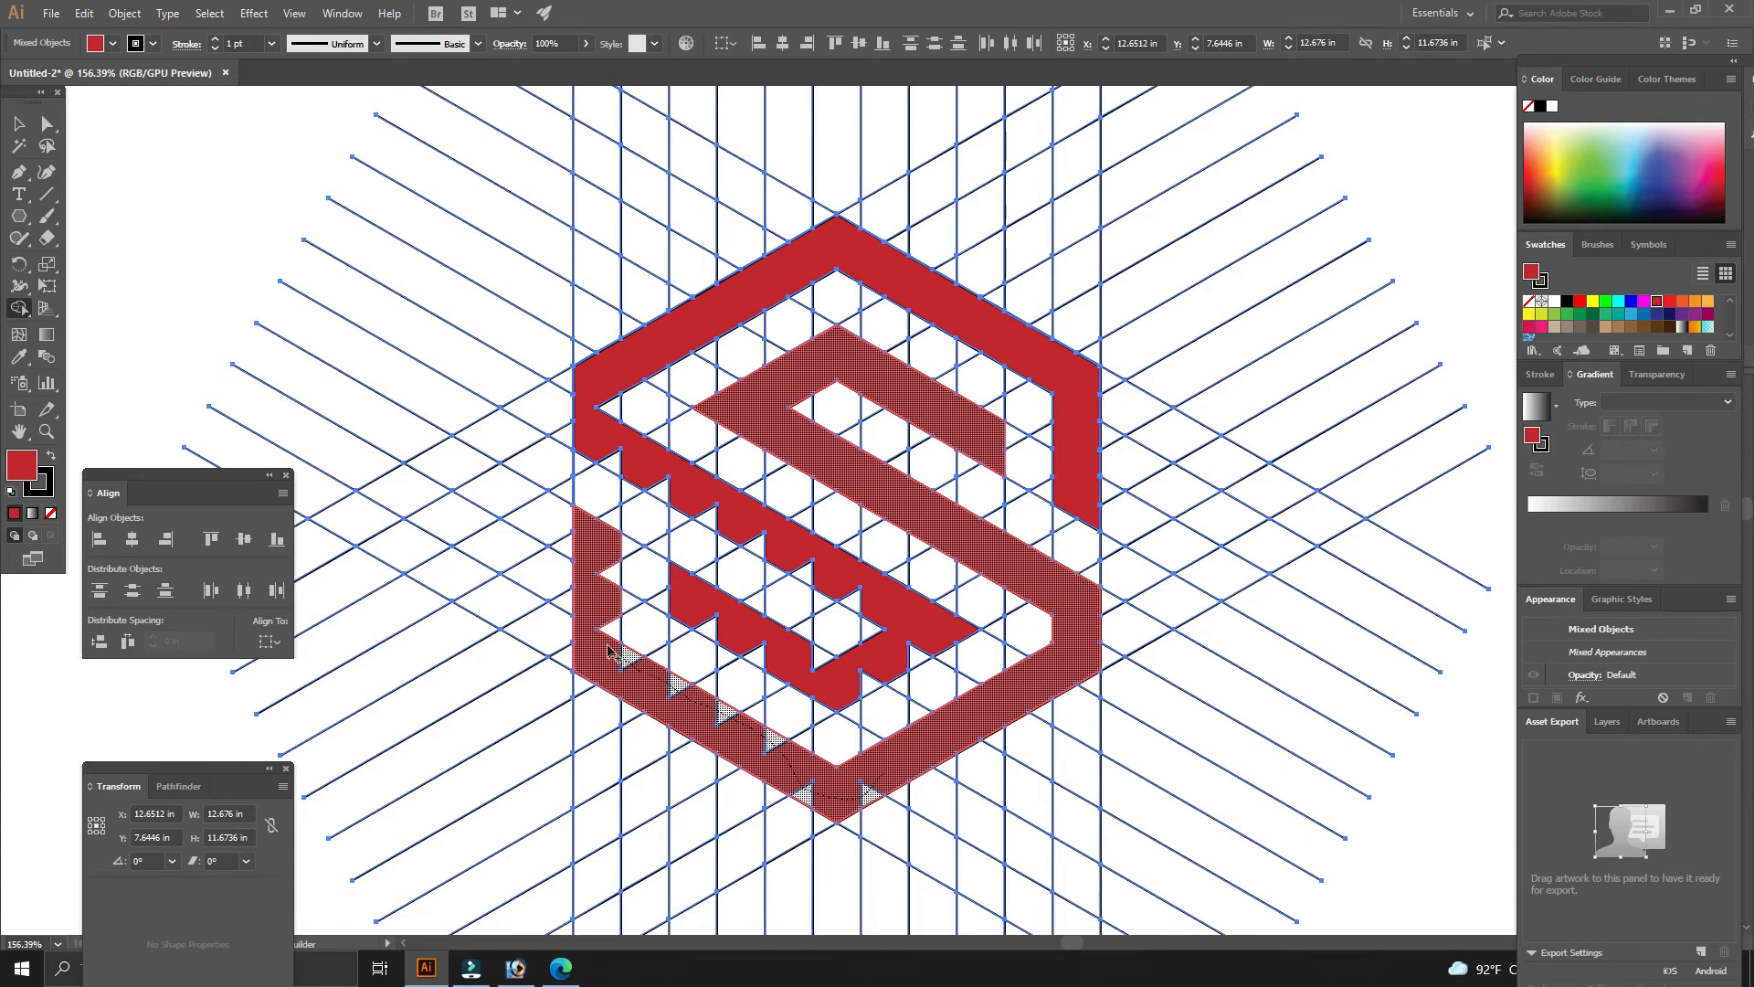
left_click_drag(599, 572, 599, 573)
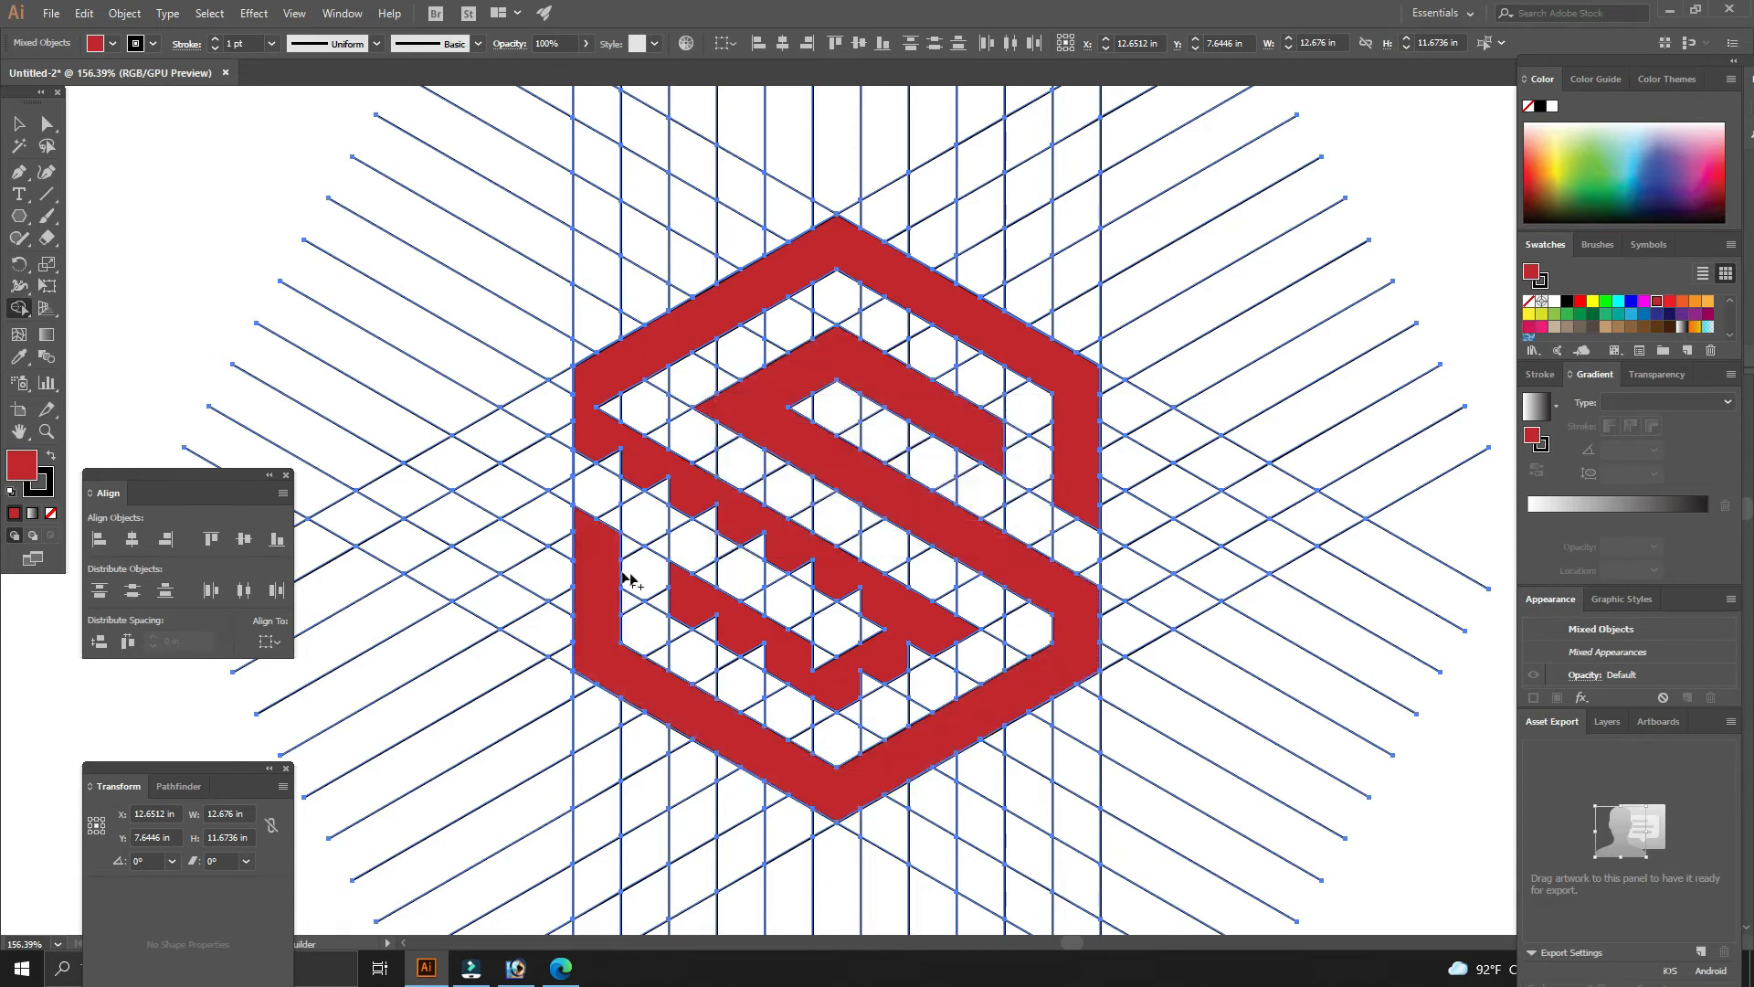
left_click_drag(697, 612, 749, 647)
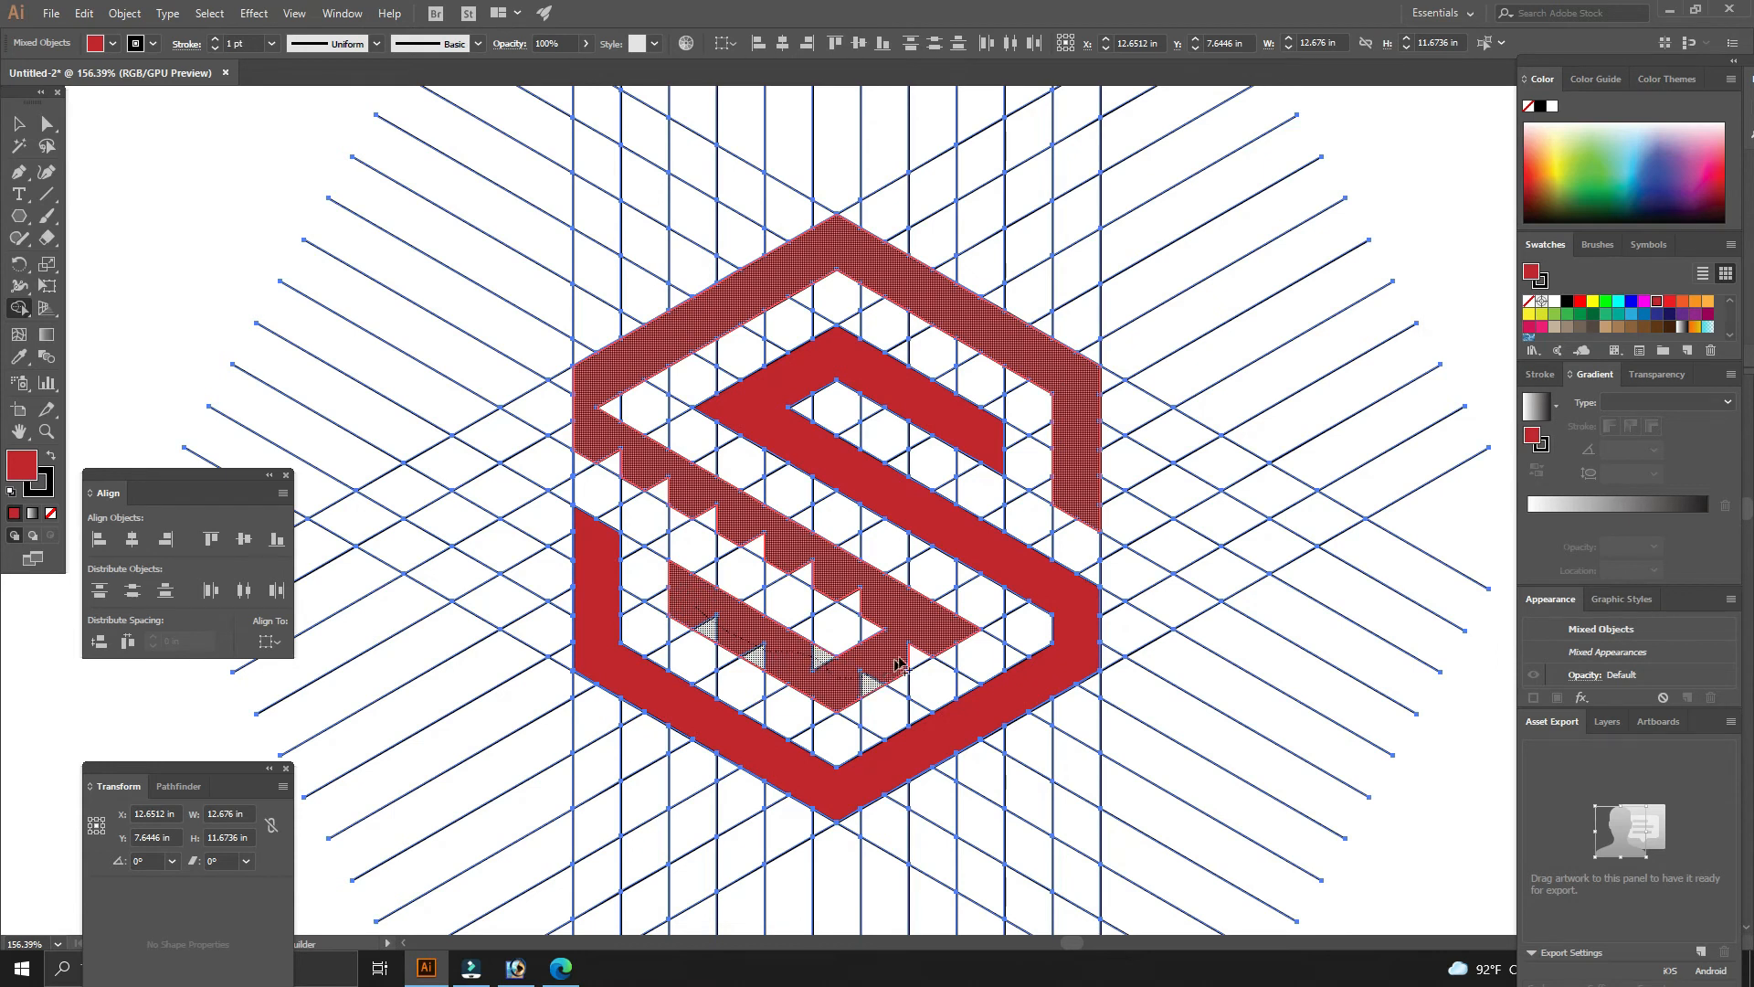
left_click_drag(917, 654, 916, 653)
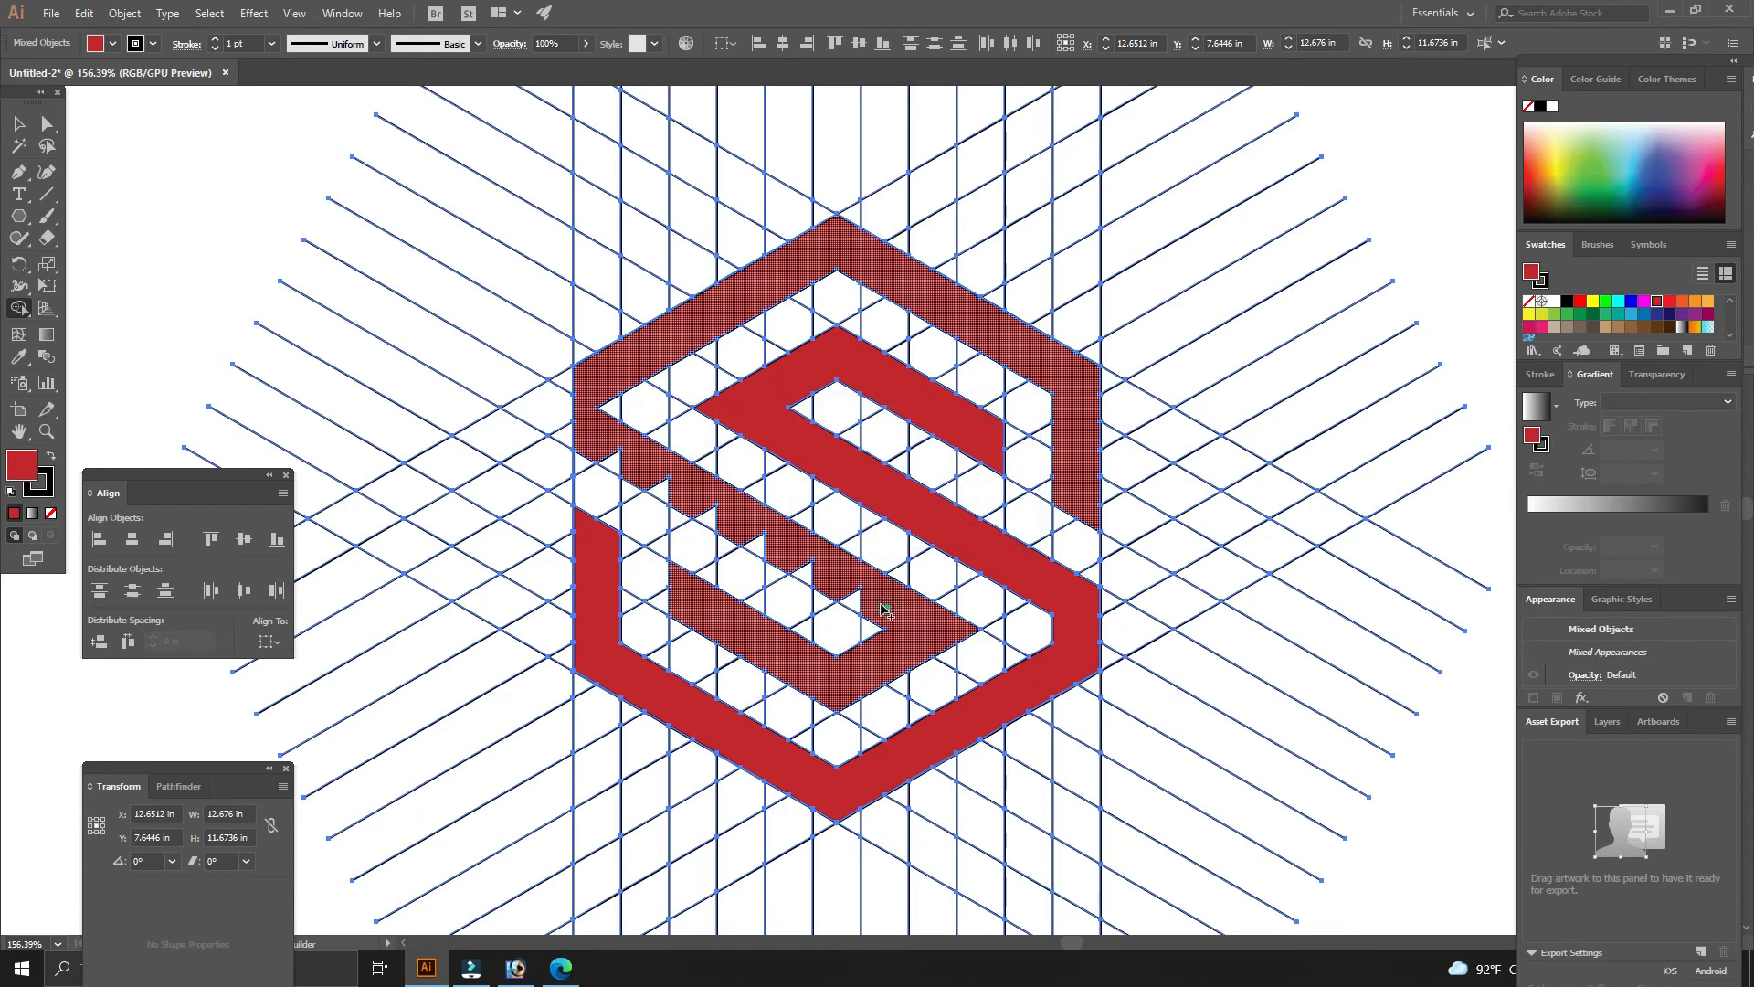
left_click_drag(809, 569, 760, 547)
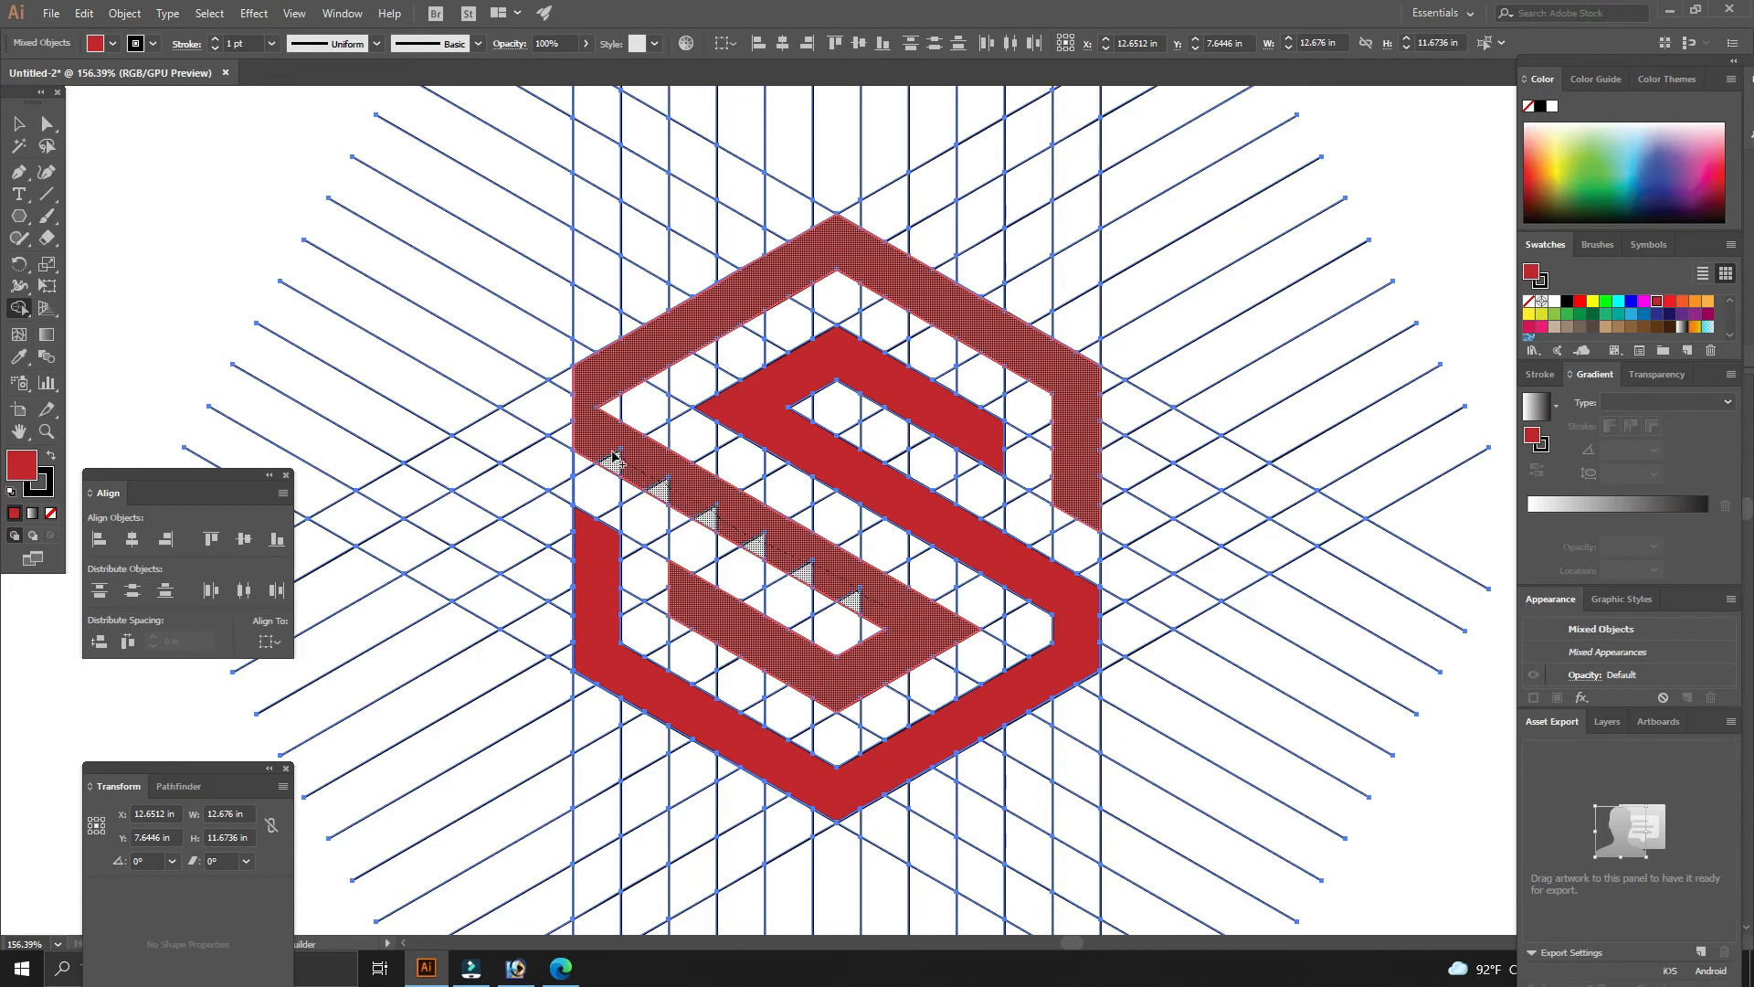
left_click_drag(615, 461, 615, 461)
- Select the finished S logo and move it off the line grid to the left
scroll(738, 399, "down", 3)
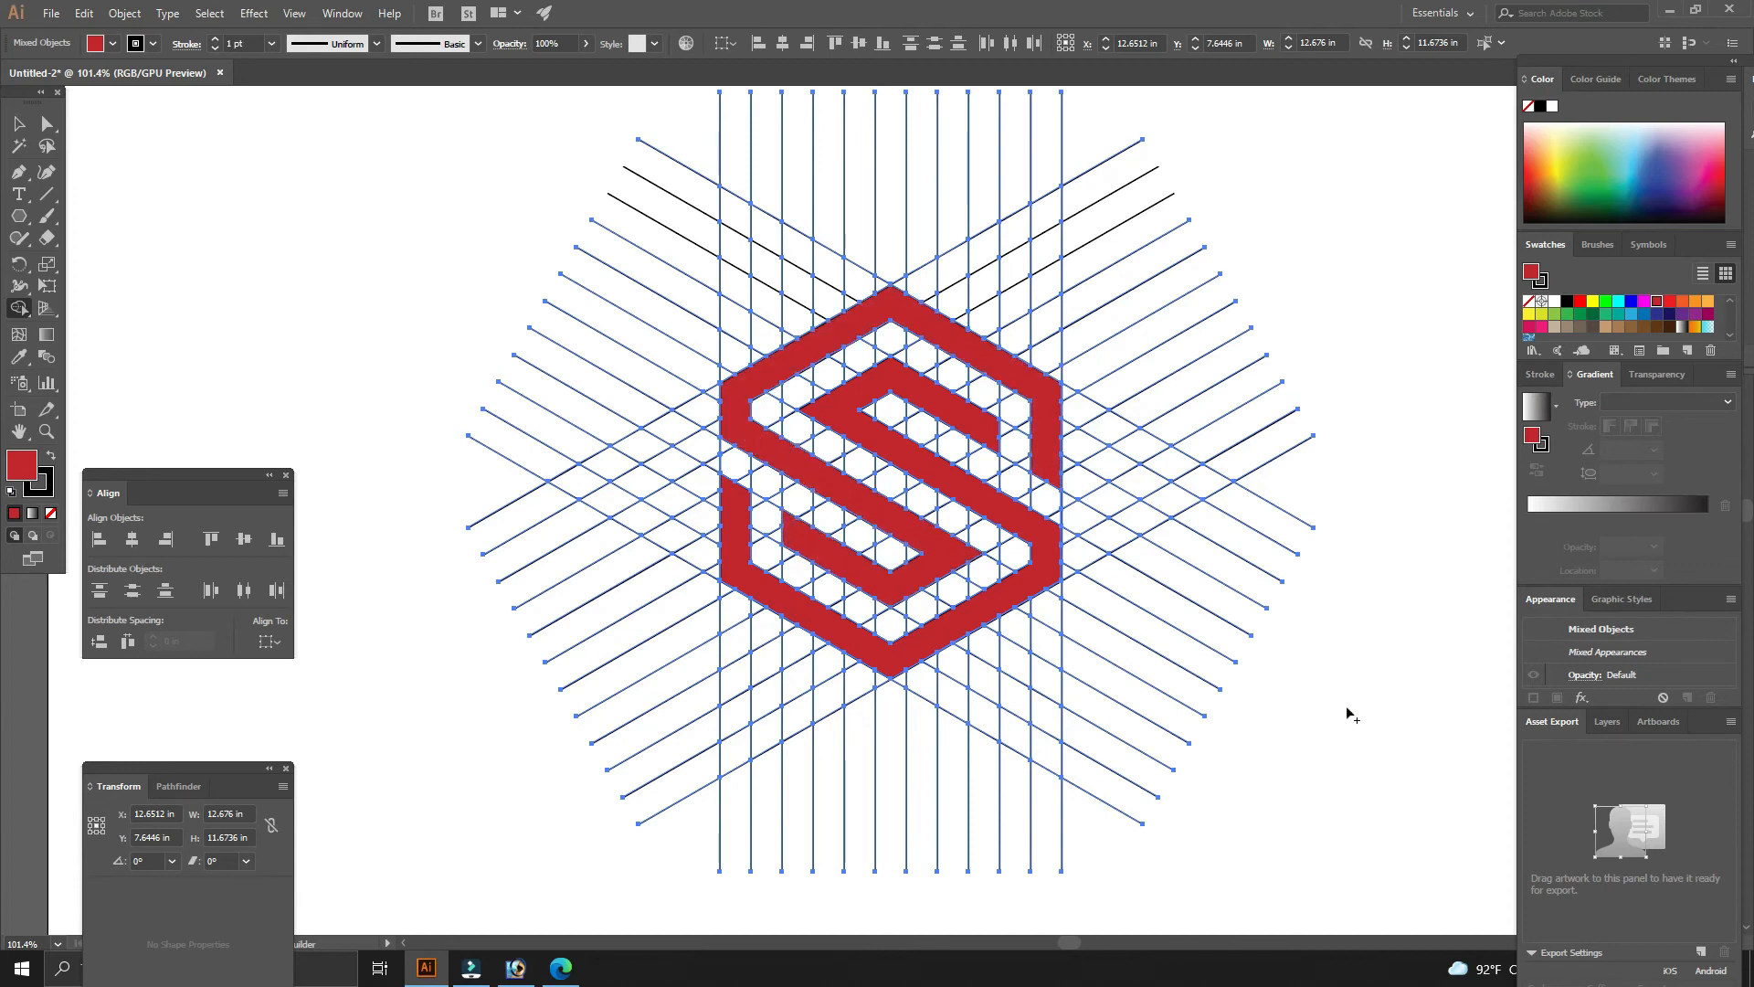
left_click(1066, 278)
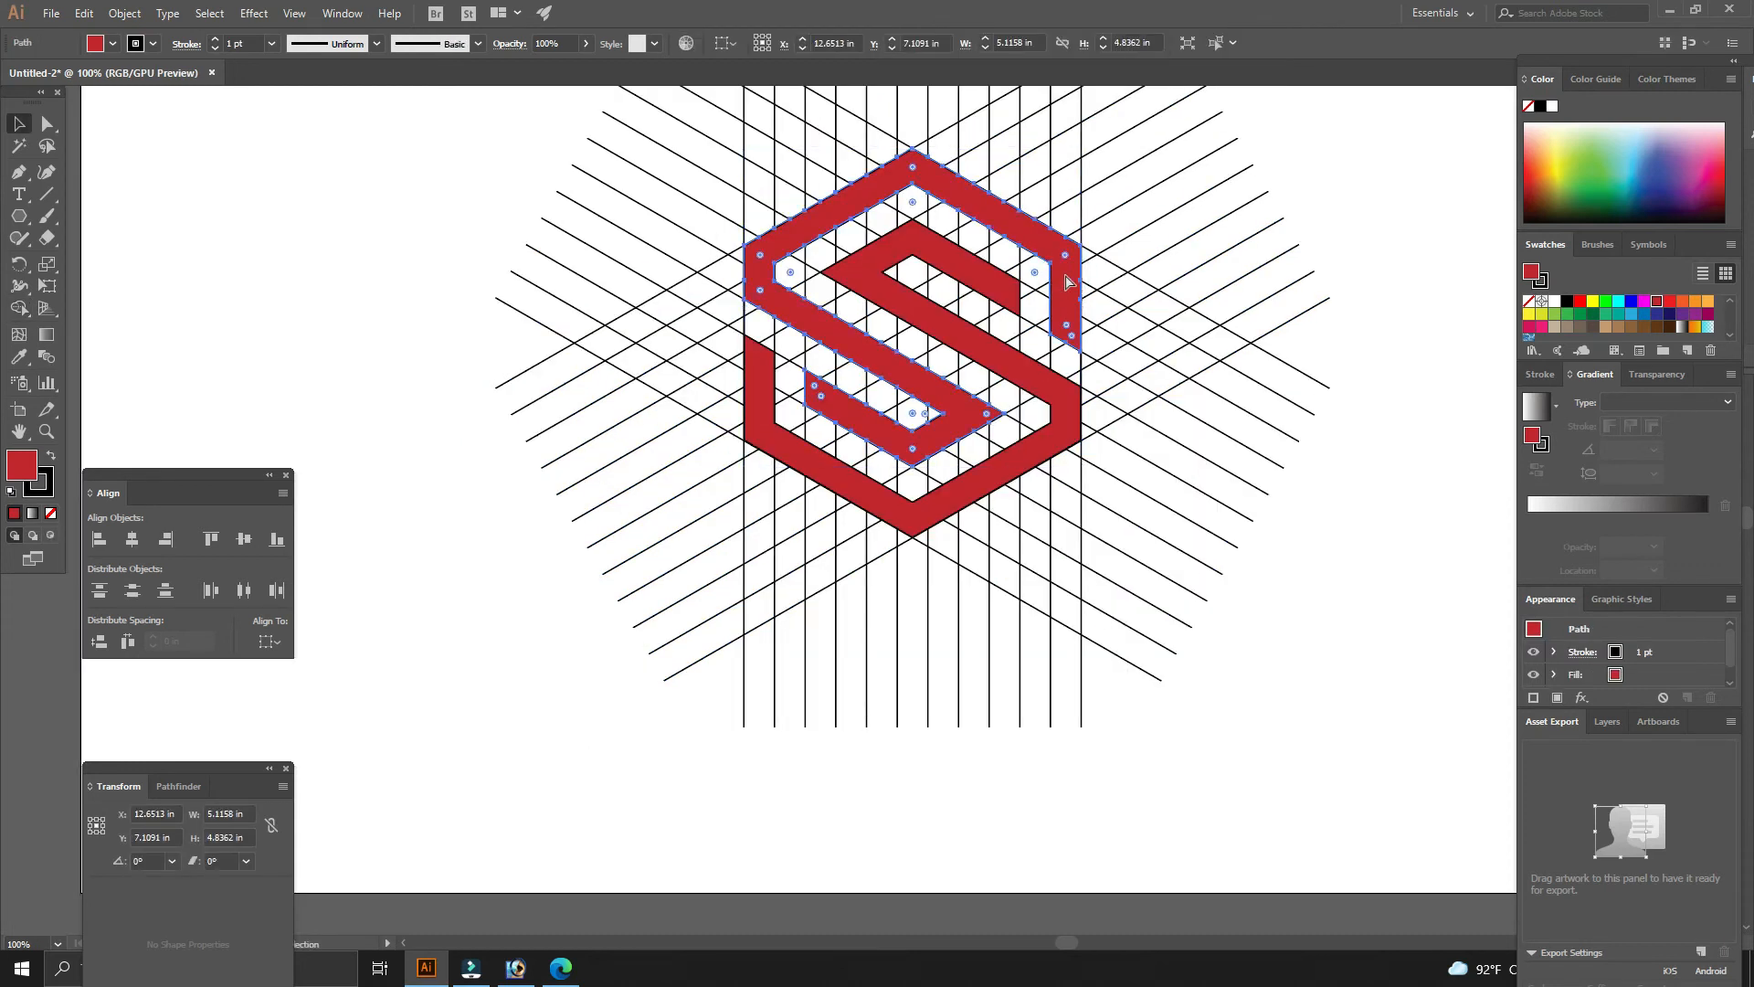
key("ctrl+minus")
left_click(892, 645)
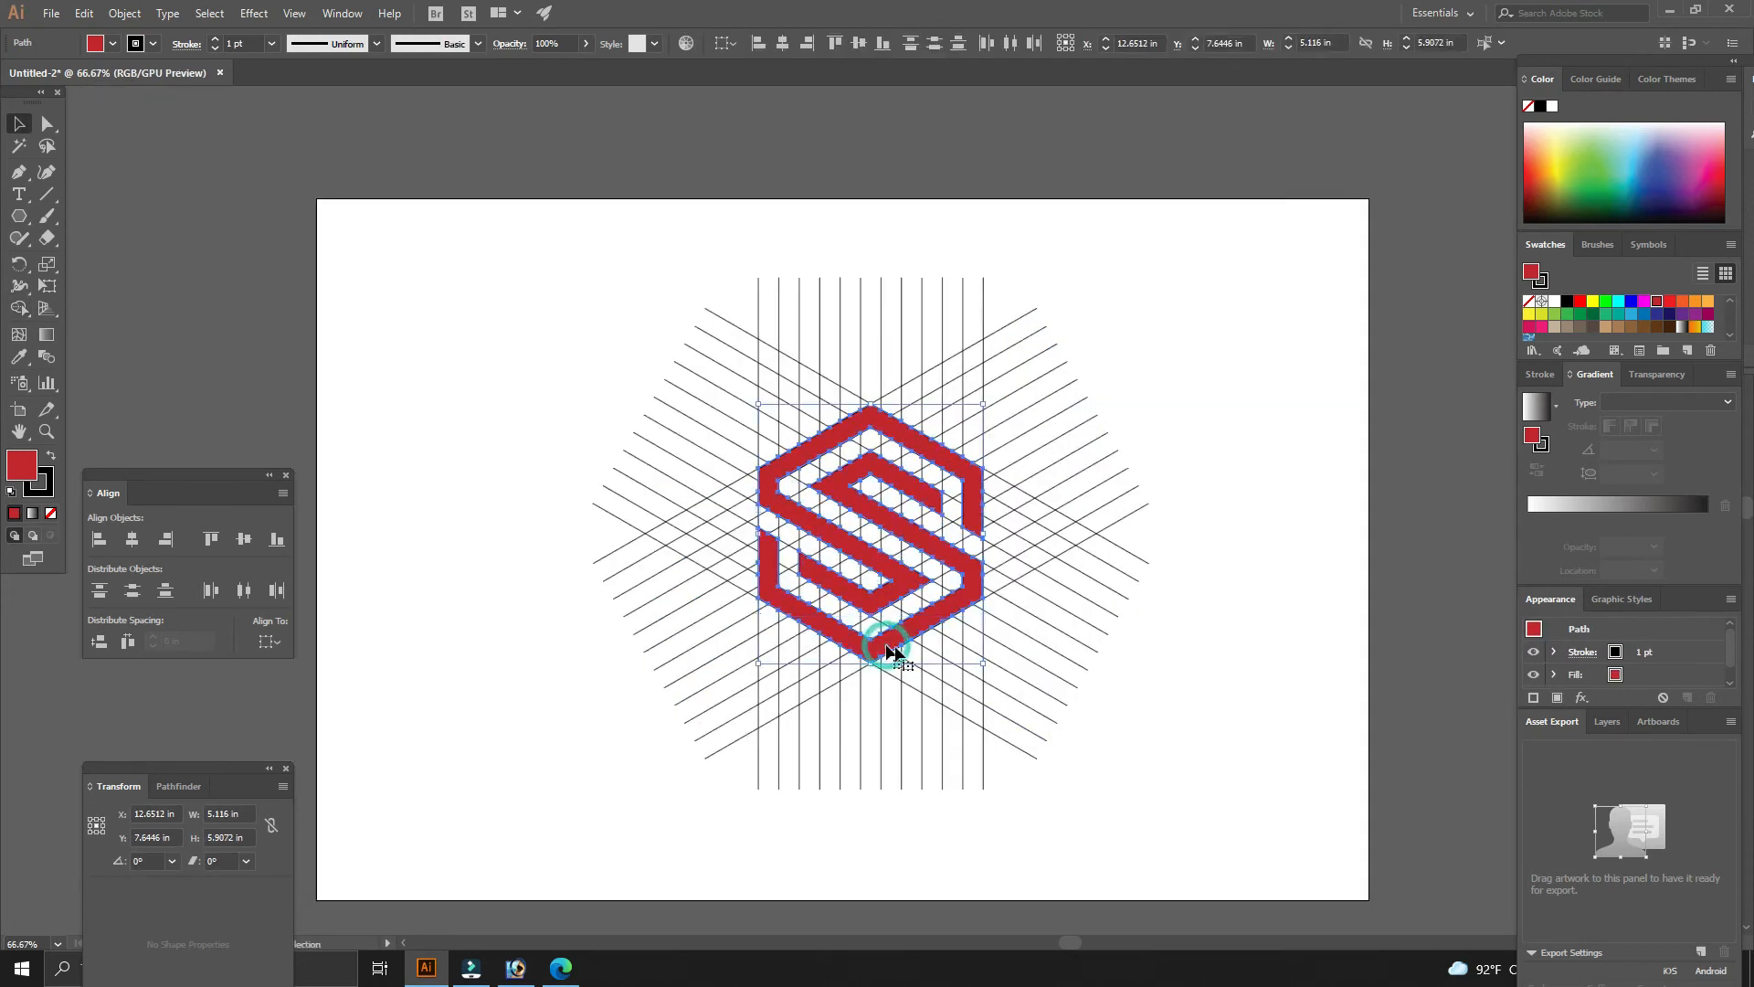
left_click_drag(885, 747, 1178, 754)
left_click_drag(1187, 662, 681, 619)
left_click(909, 773)
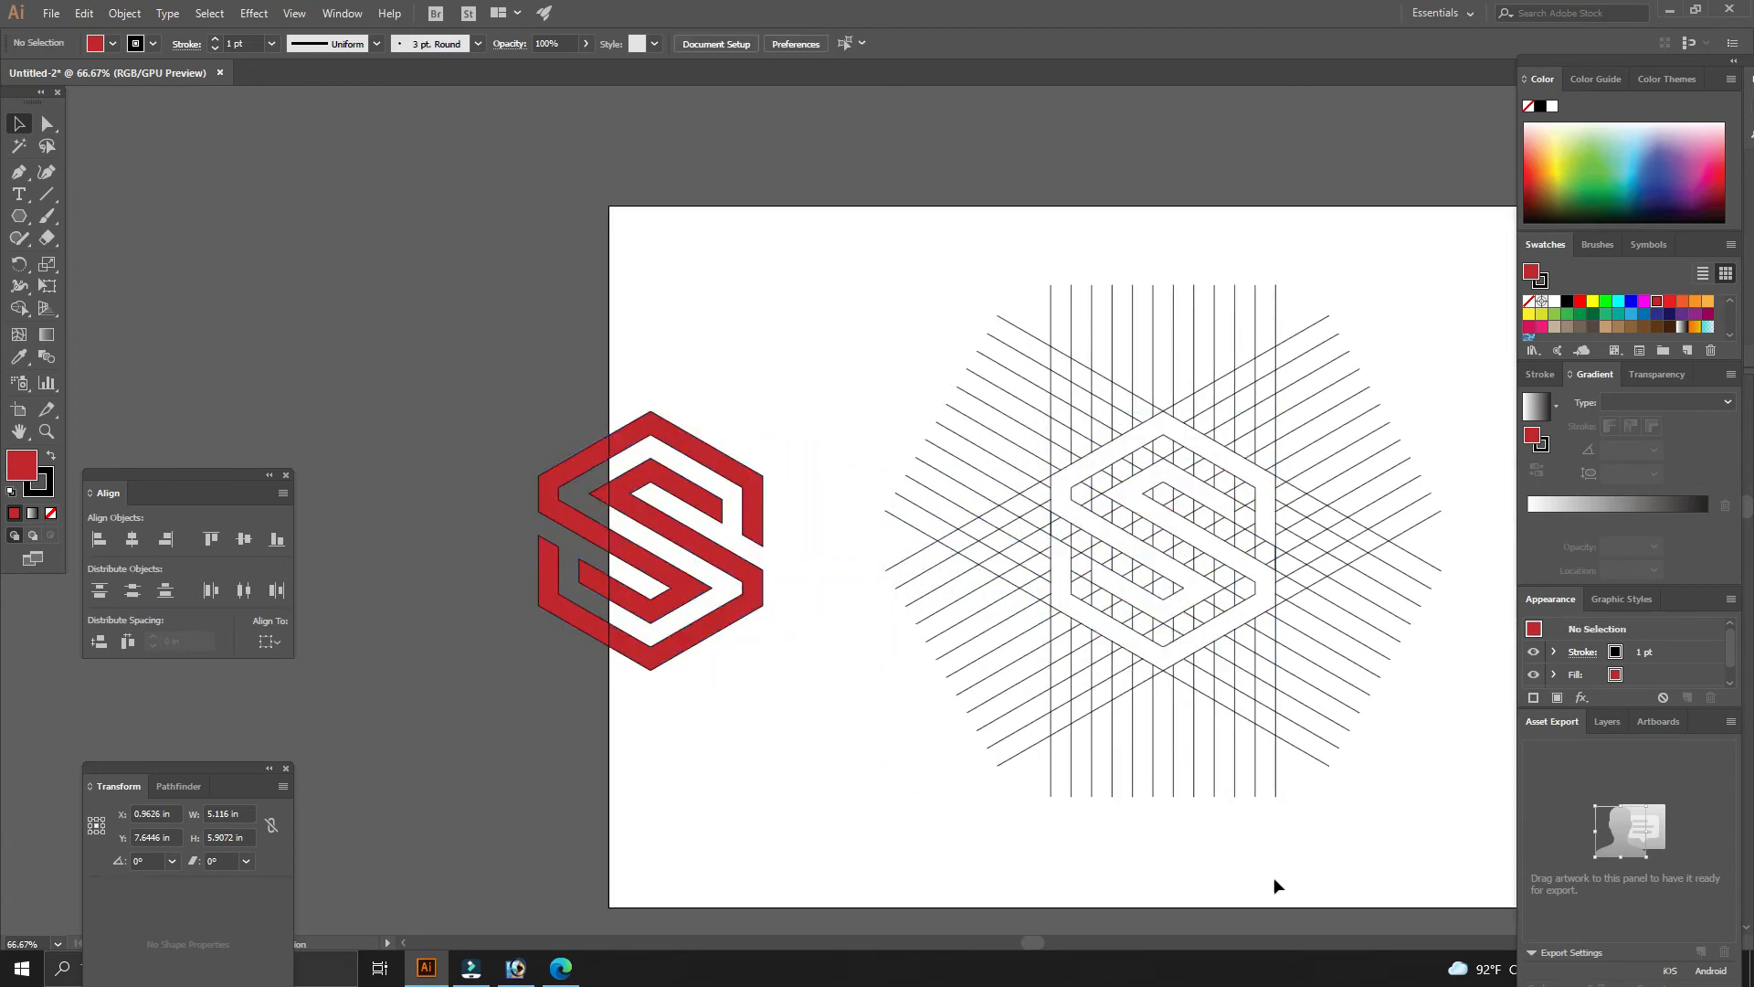
- Delete the leftover grid lines and move the S logo to the middle of the artboard
left_click_drag(1436, 868, 941, 256)
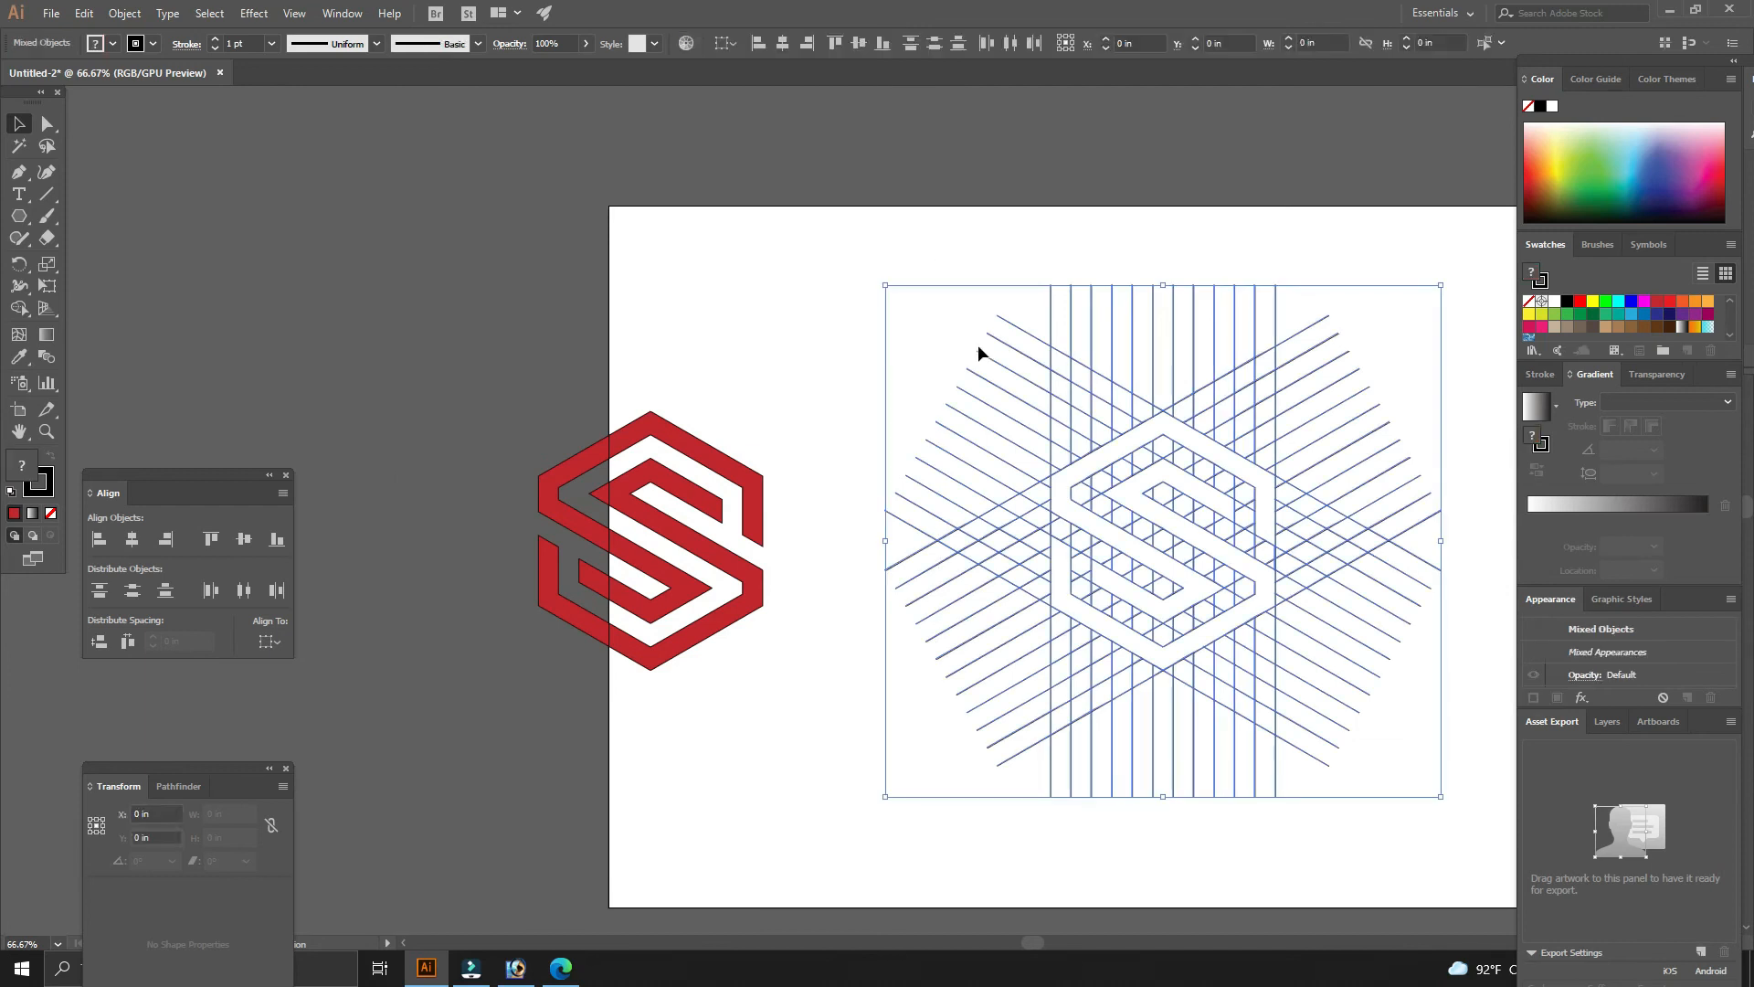
key("Delete")
left_click_drag(827, 696, 1116, 509)
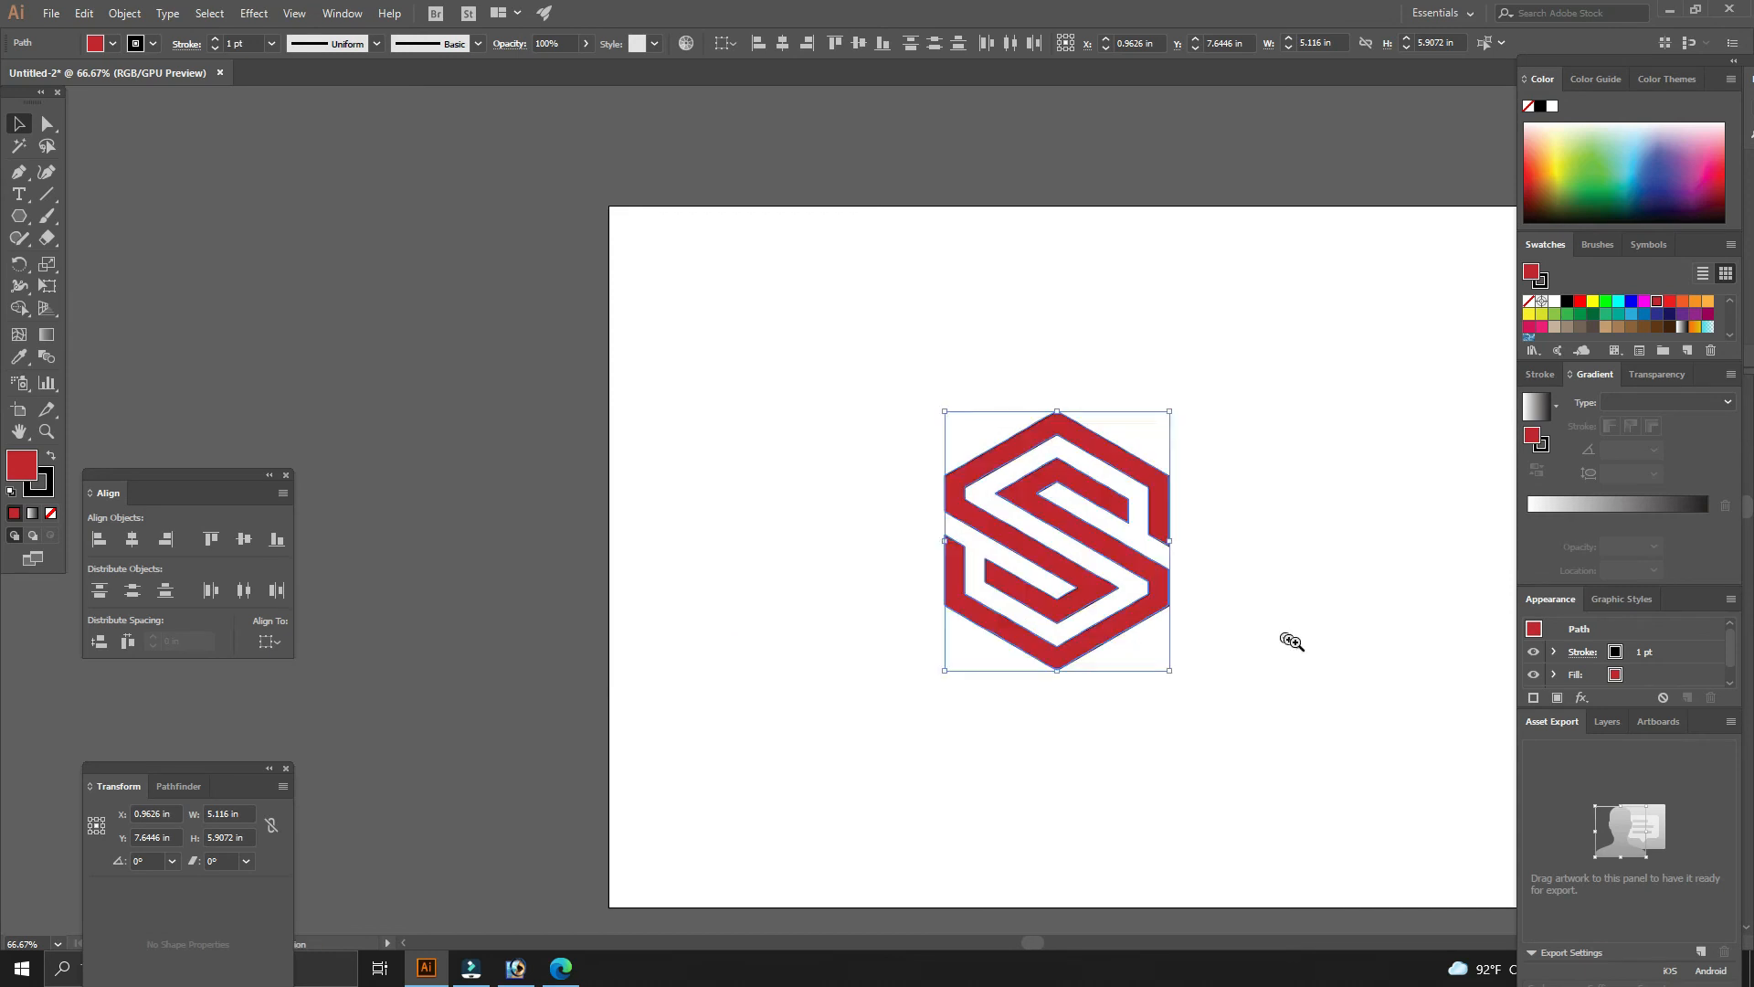
mouse_move(1288, 638)
left_mouse_down()
mouse_move(1435, 661)
mouse_move(1288, 666)
left_mouse_up()
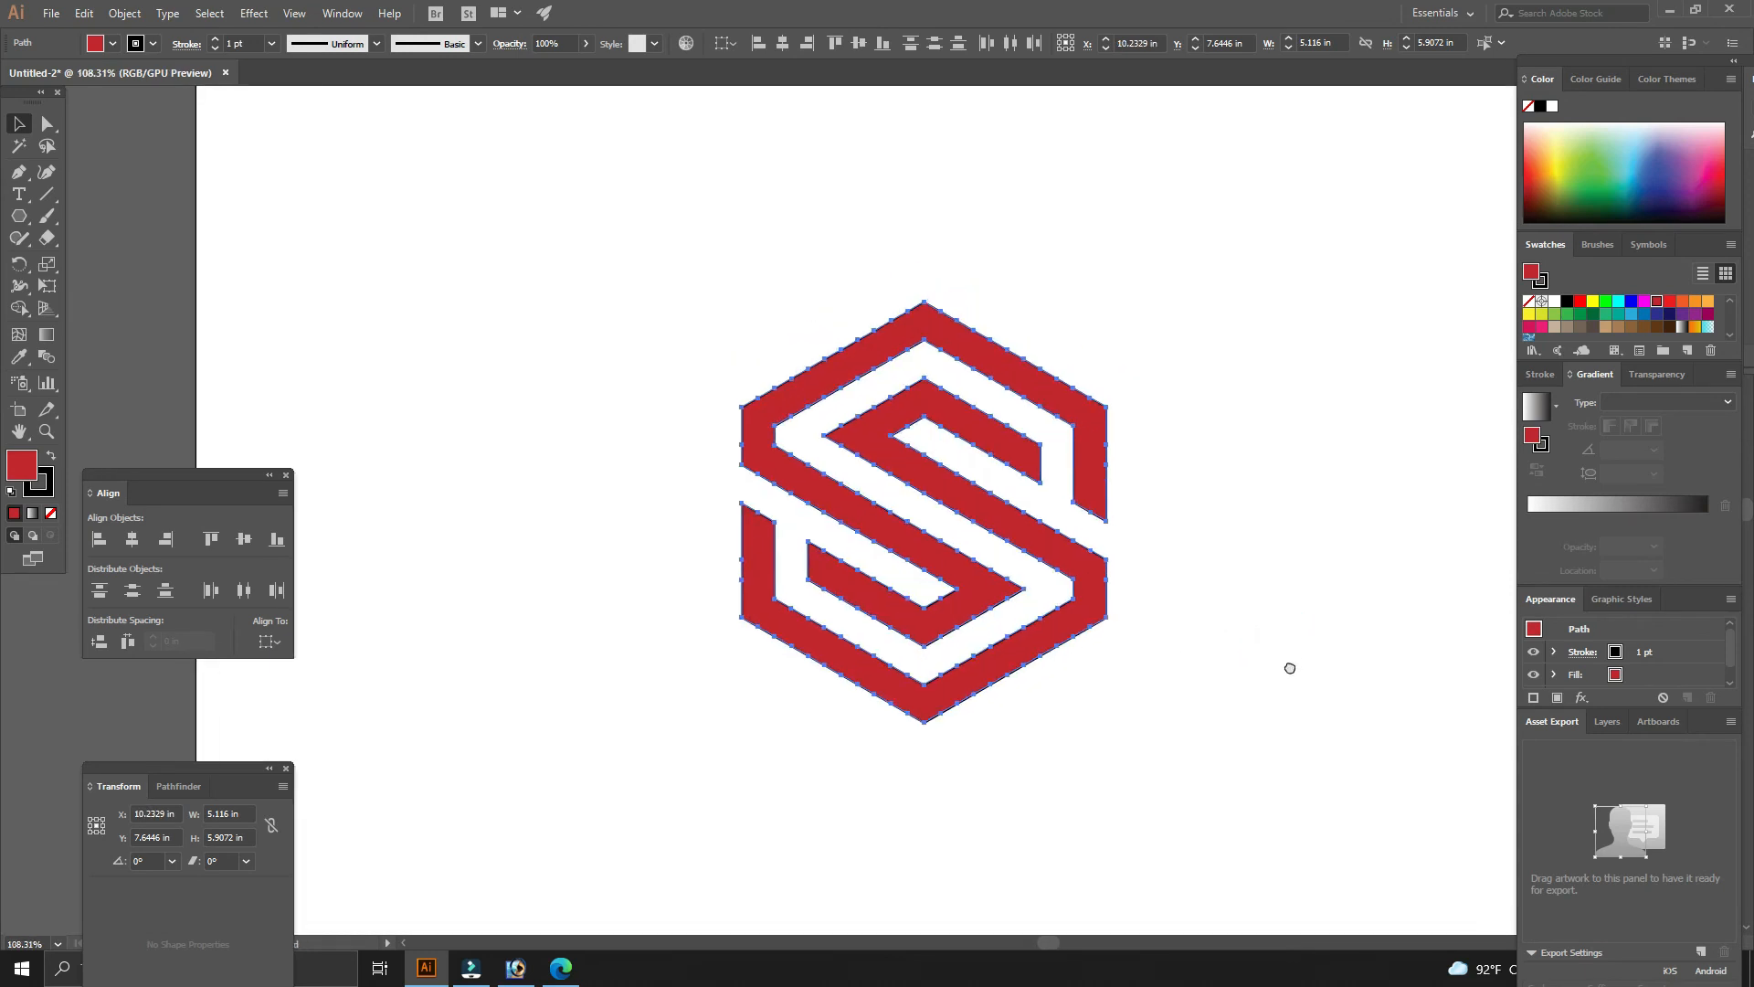
left_click(1288, 663)
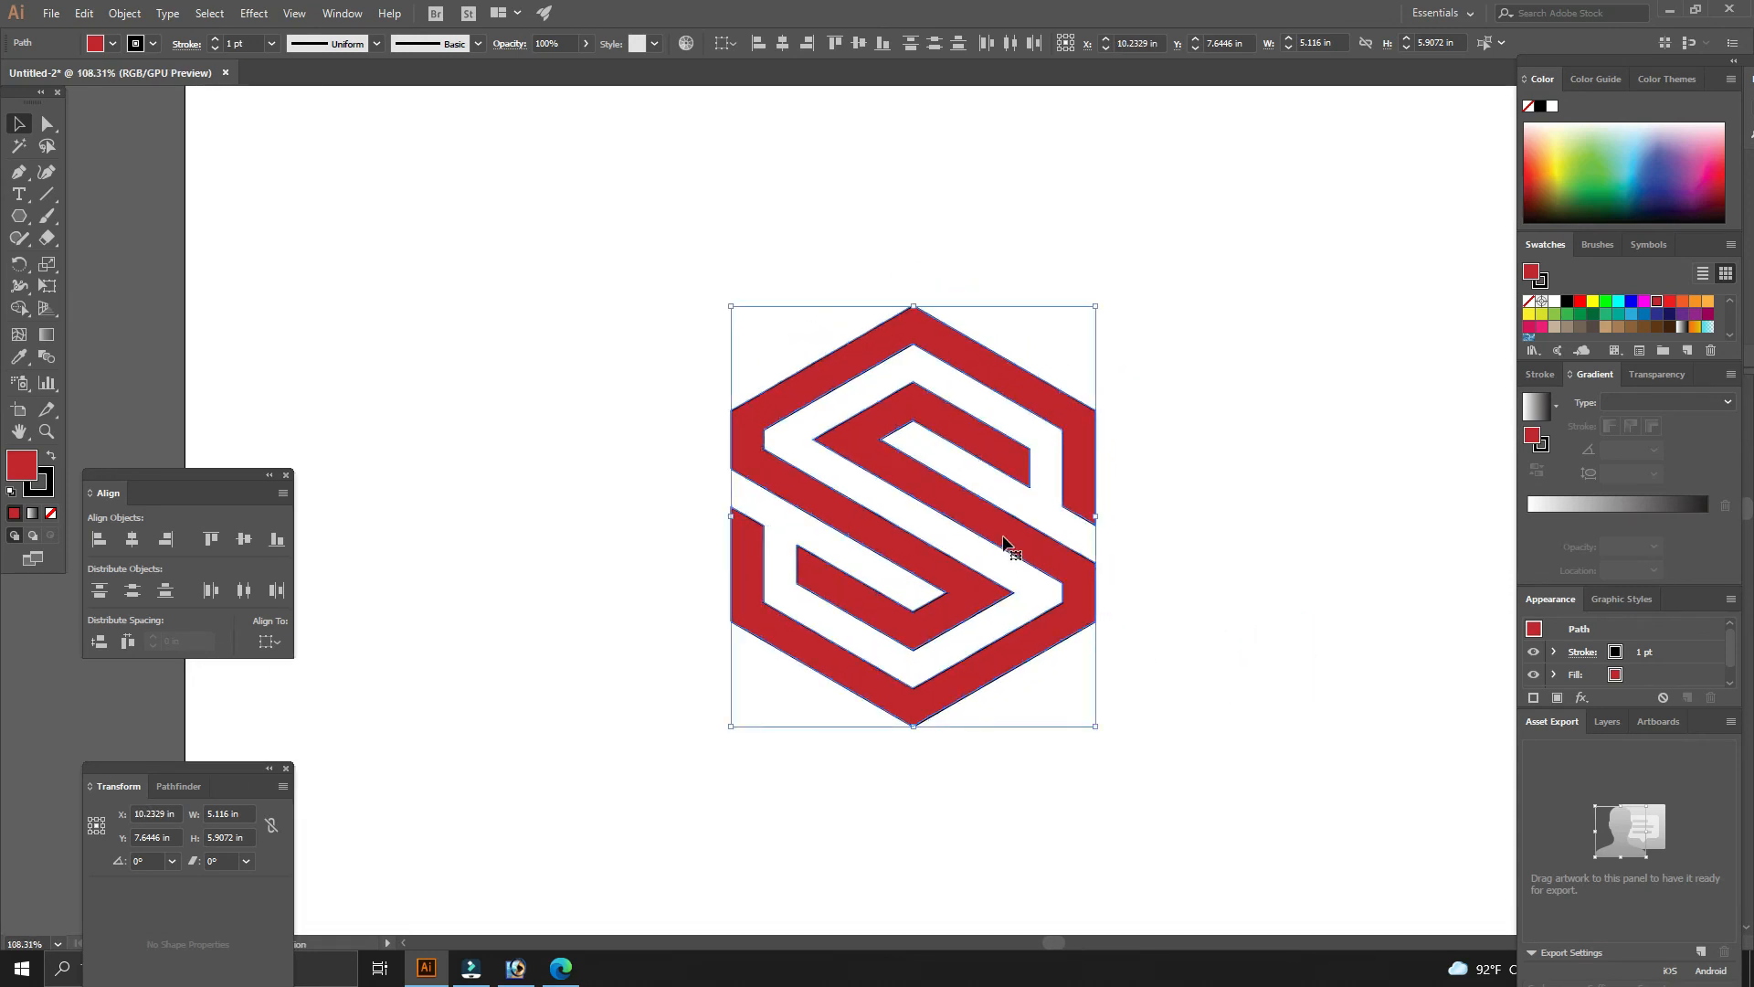
- Shift the S logo slightly to the left on the artboard and deselect it
left_click_drag(1010, 544, 1226, 568)
left_click(1285, 579)
left_click_drag(1285, 579, 1168, 568)
left_click(1158, 617)
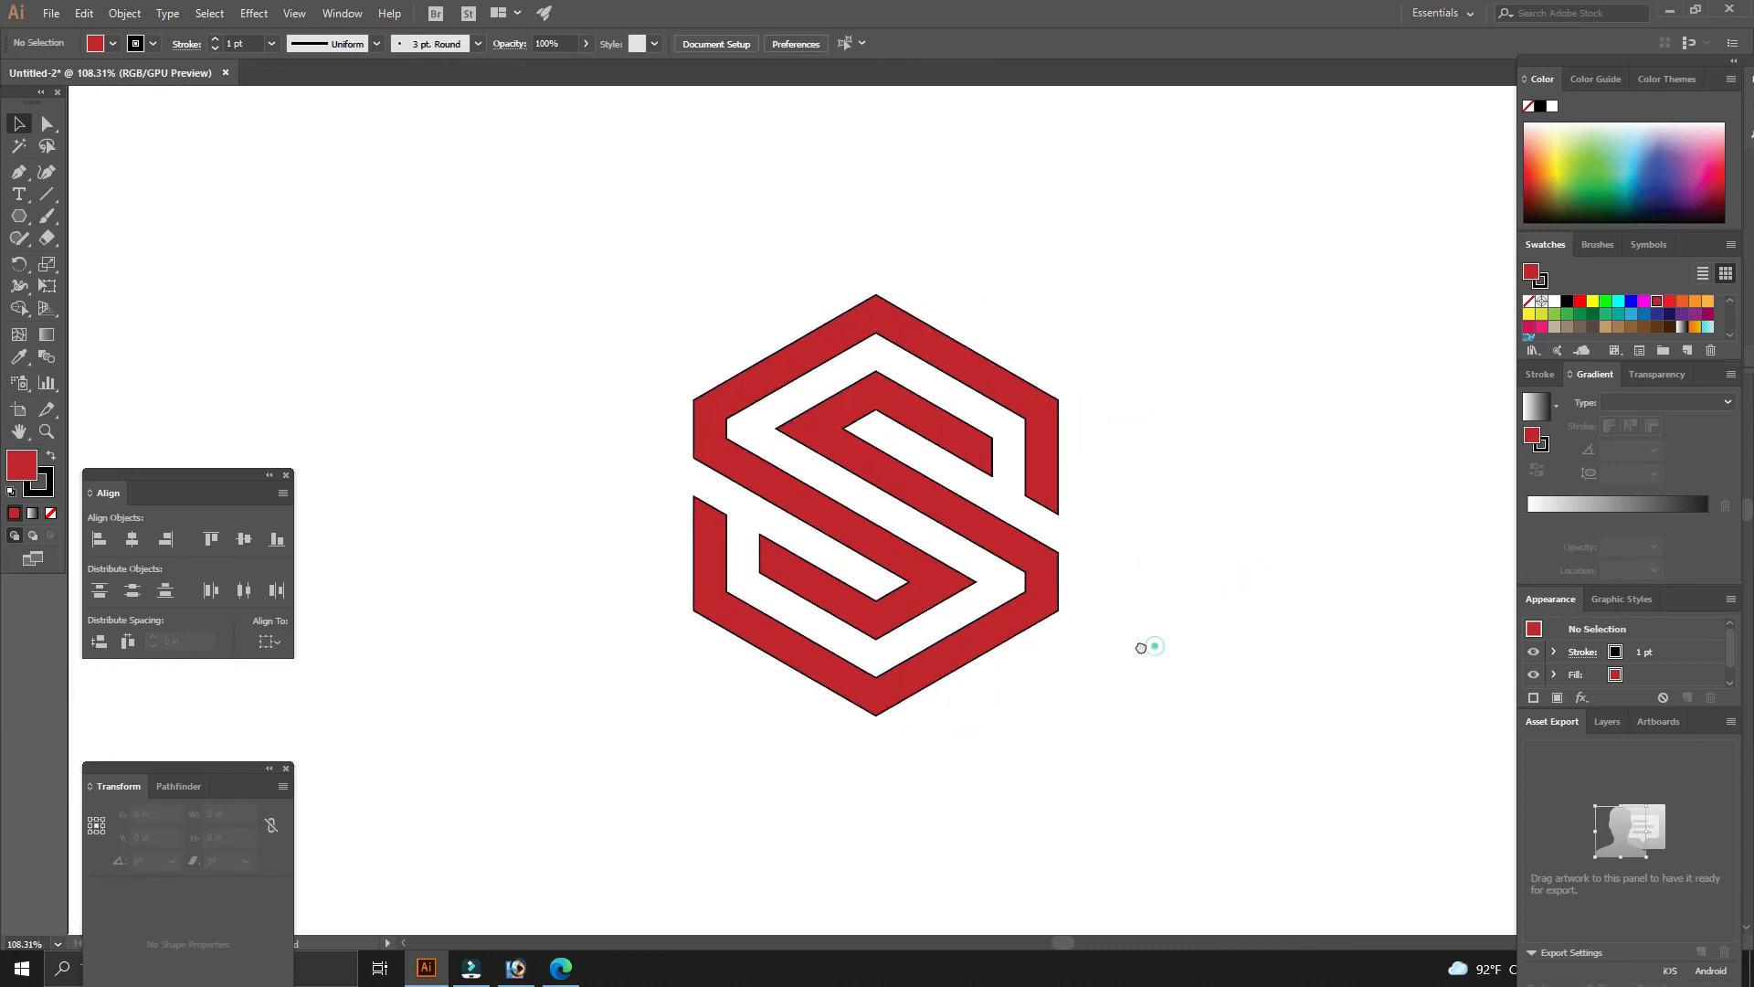
- Select the whole S logo and remove its stroke
left_click_drag(1149, 648, 1131, 649)
left_click_drag(1051, 745, 627, 314)
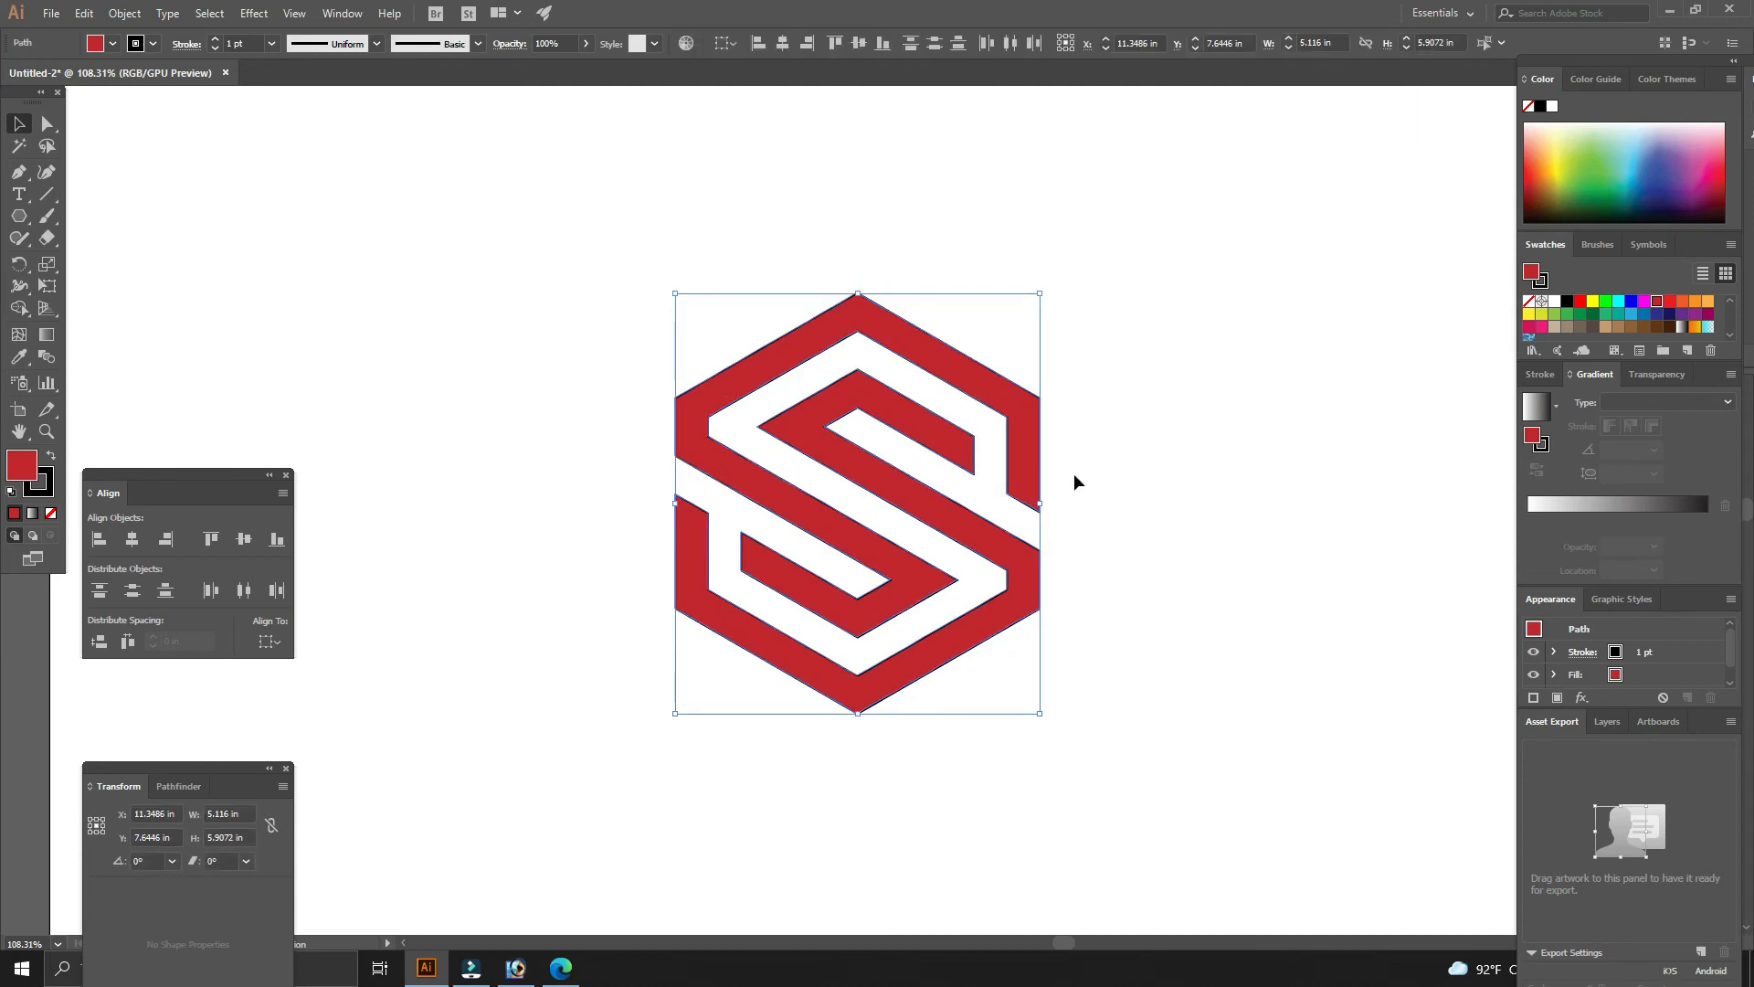
left_click(1544, 375)
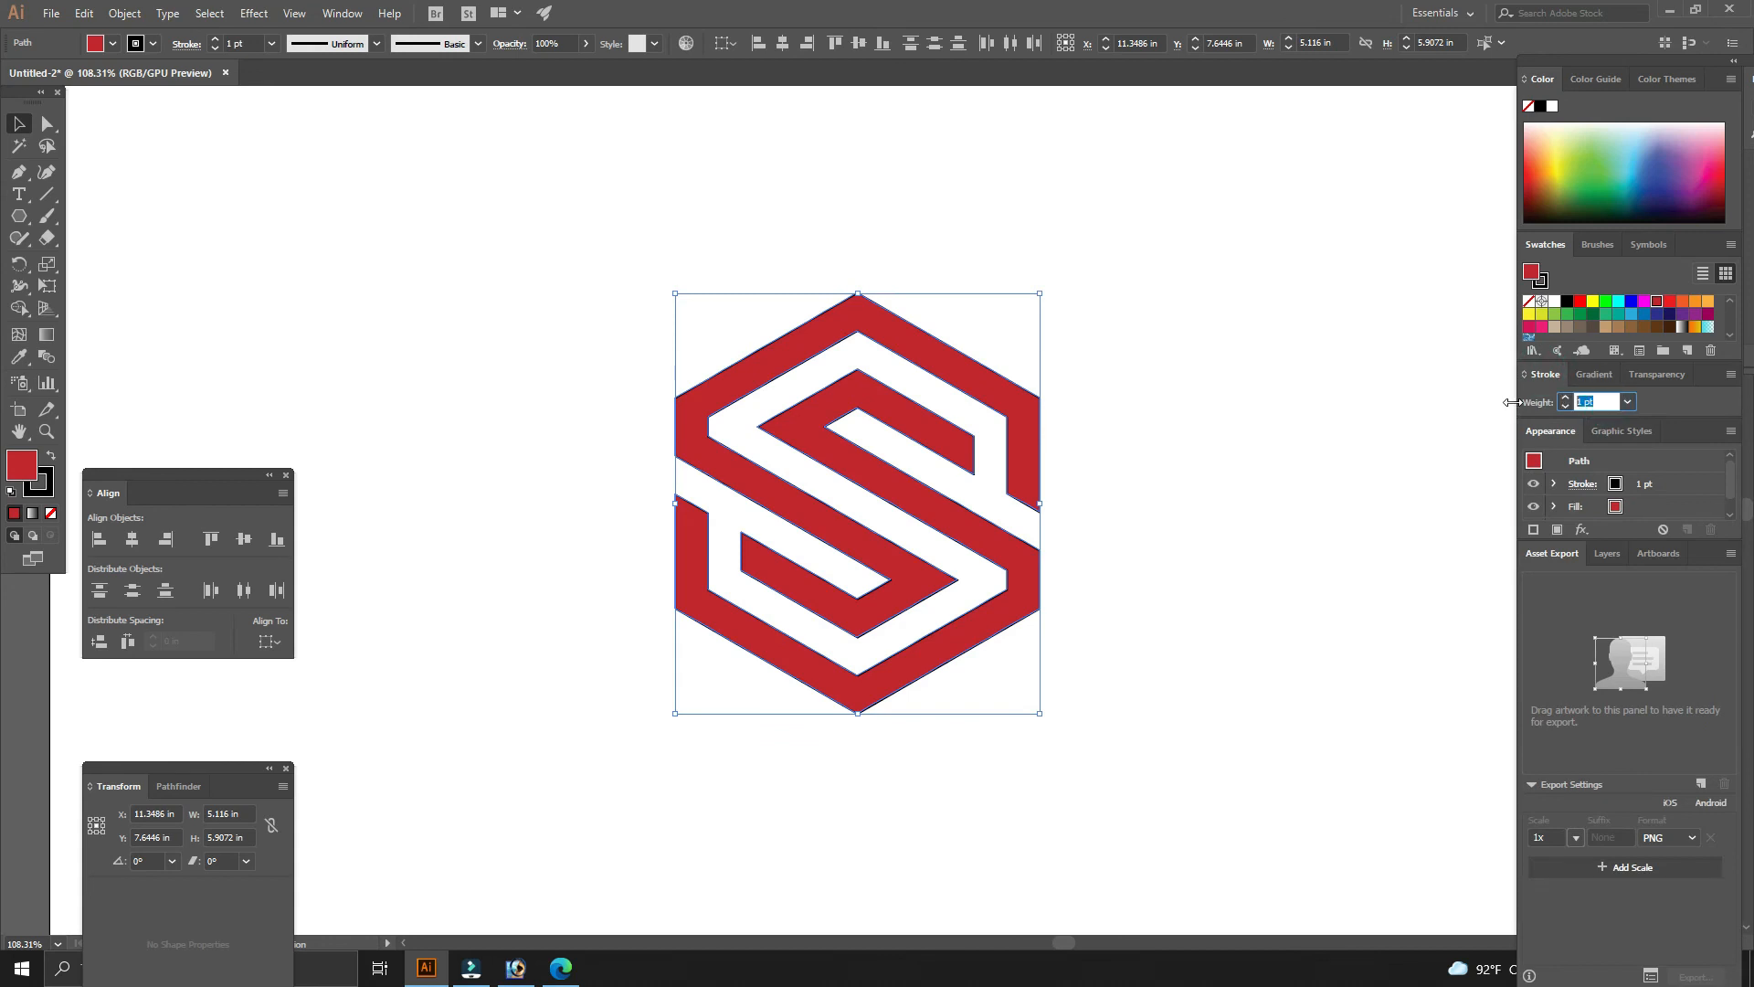
left_click(1597, 375)
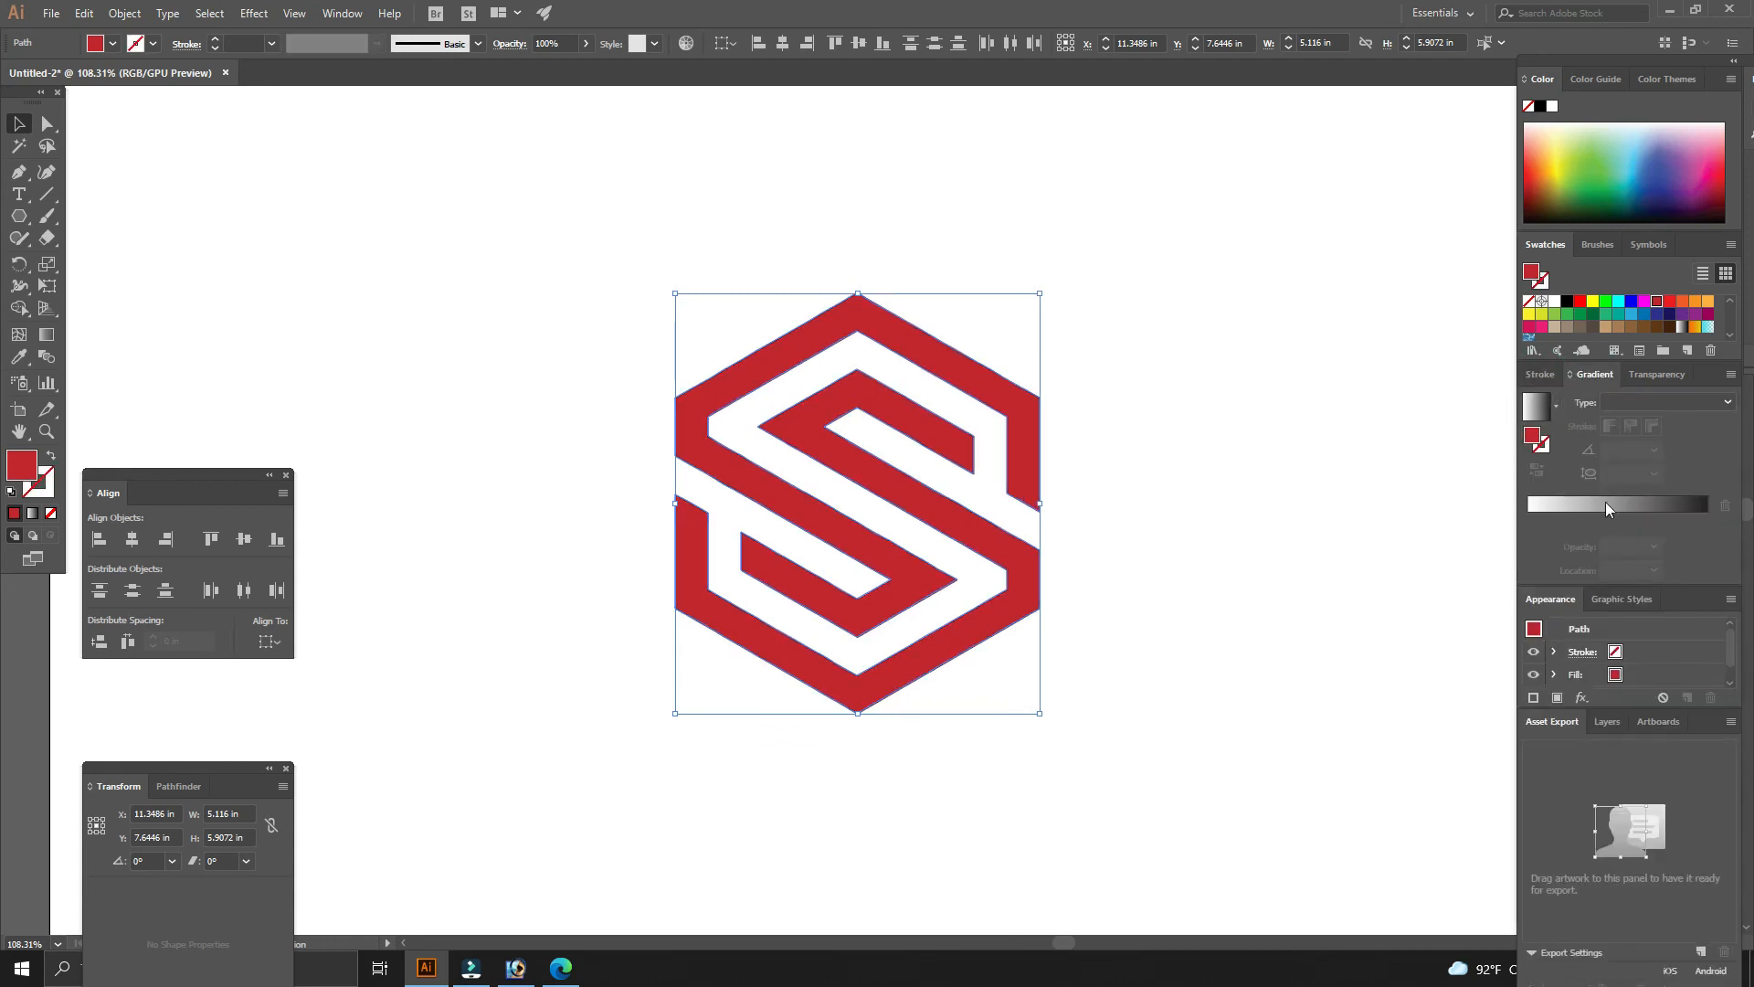
- Fill the logo with a linear gradient and set the end stop's colour to C 100, M 100, Y 0, K 0
left_click(1606, 507)
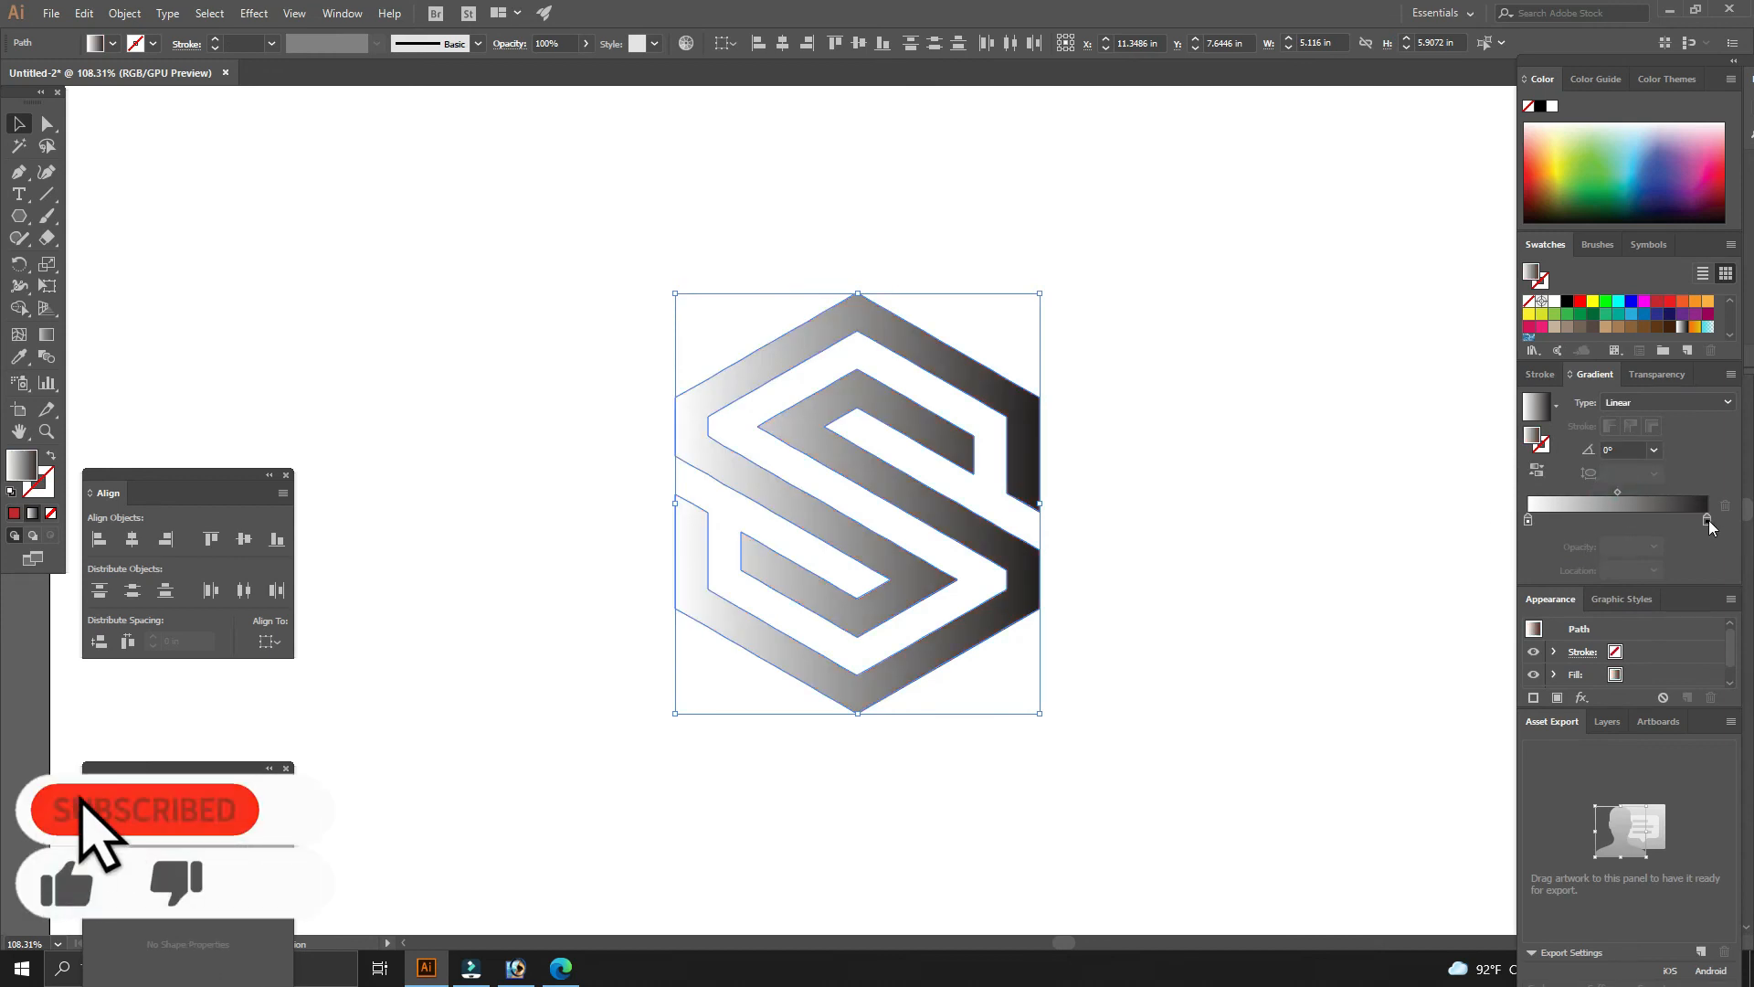
double_click(1708, 519)
left_click(1706, 541)
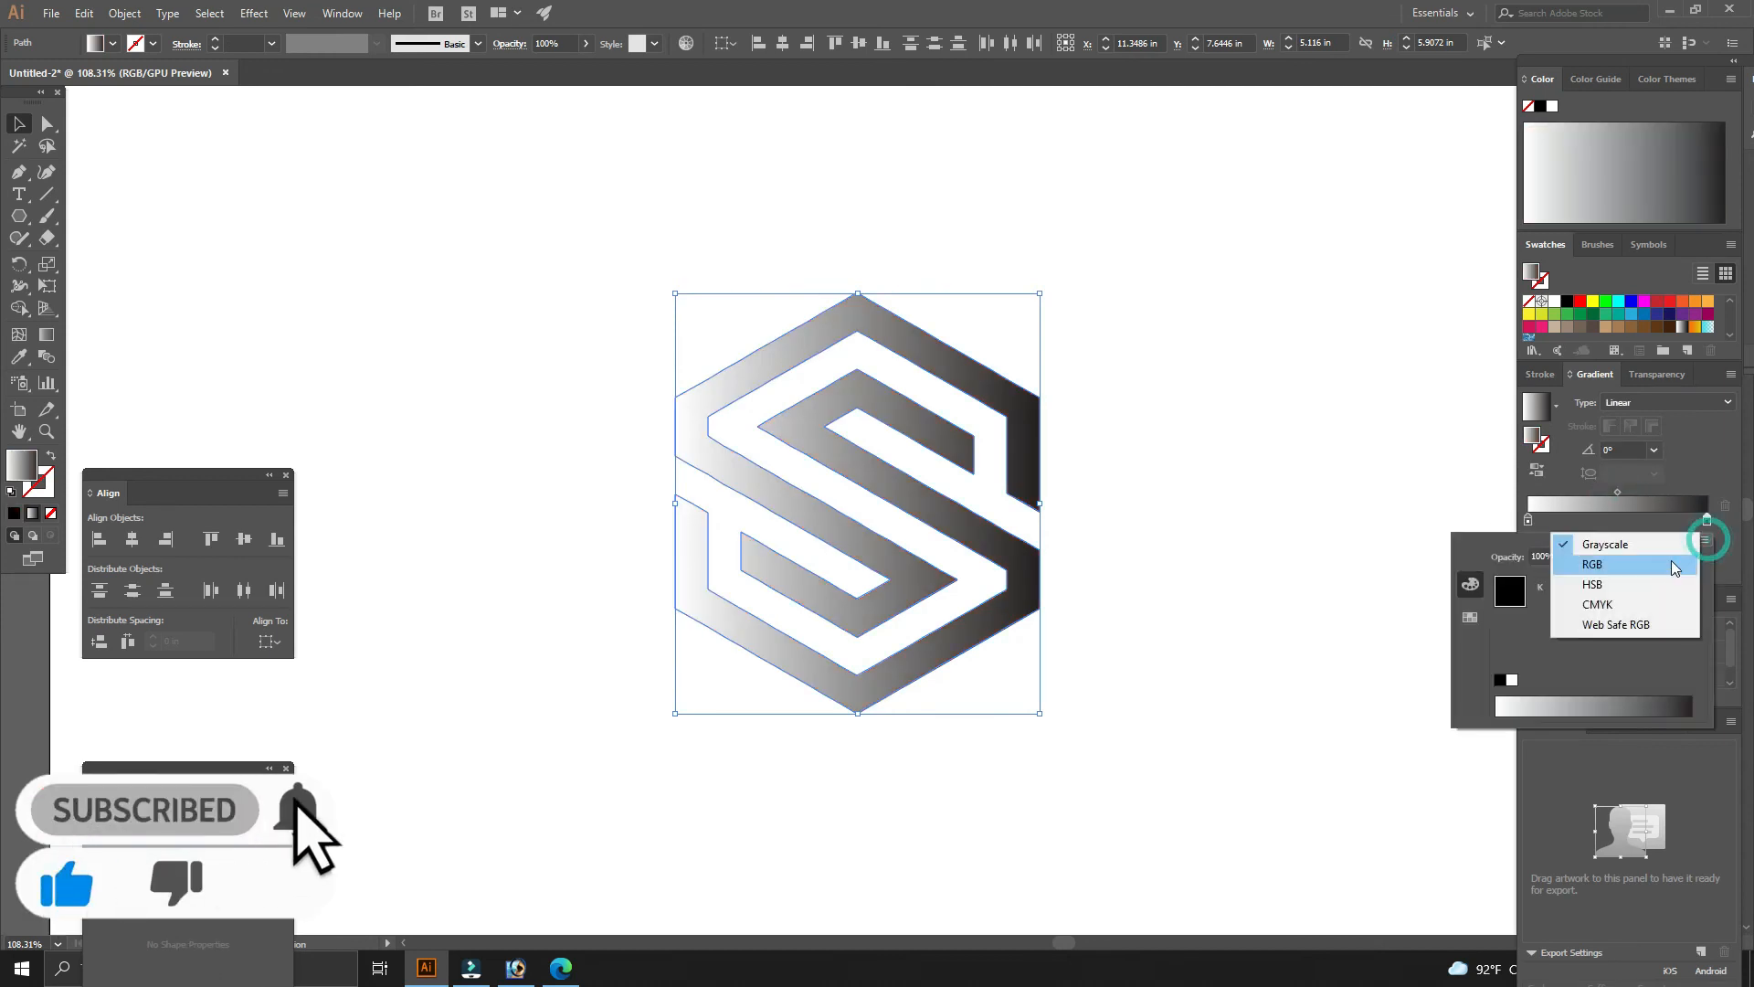
left_click(1674, 603)
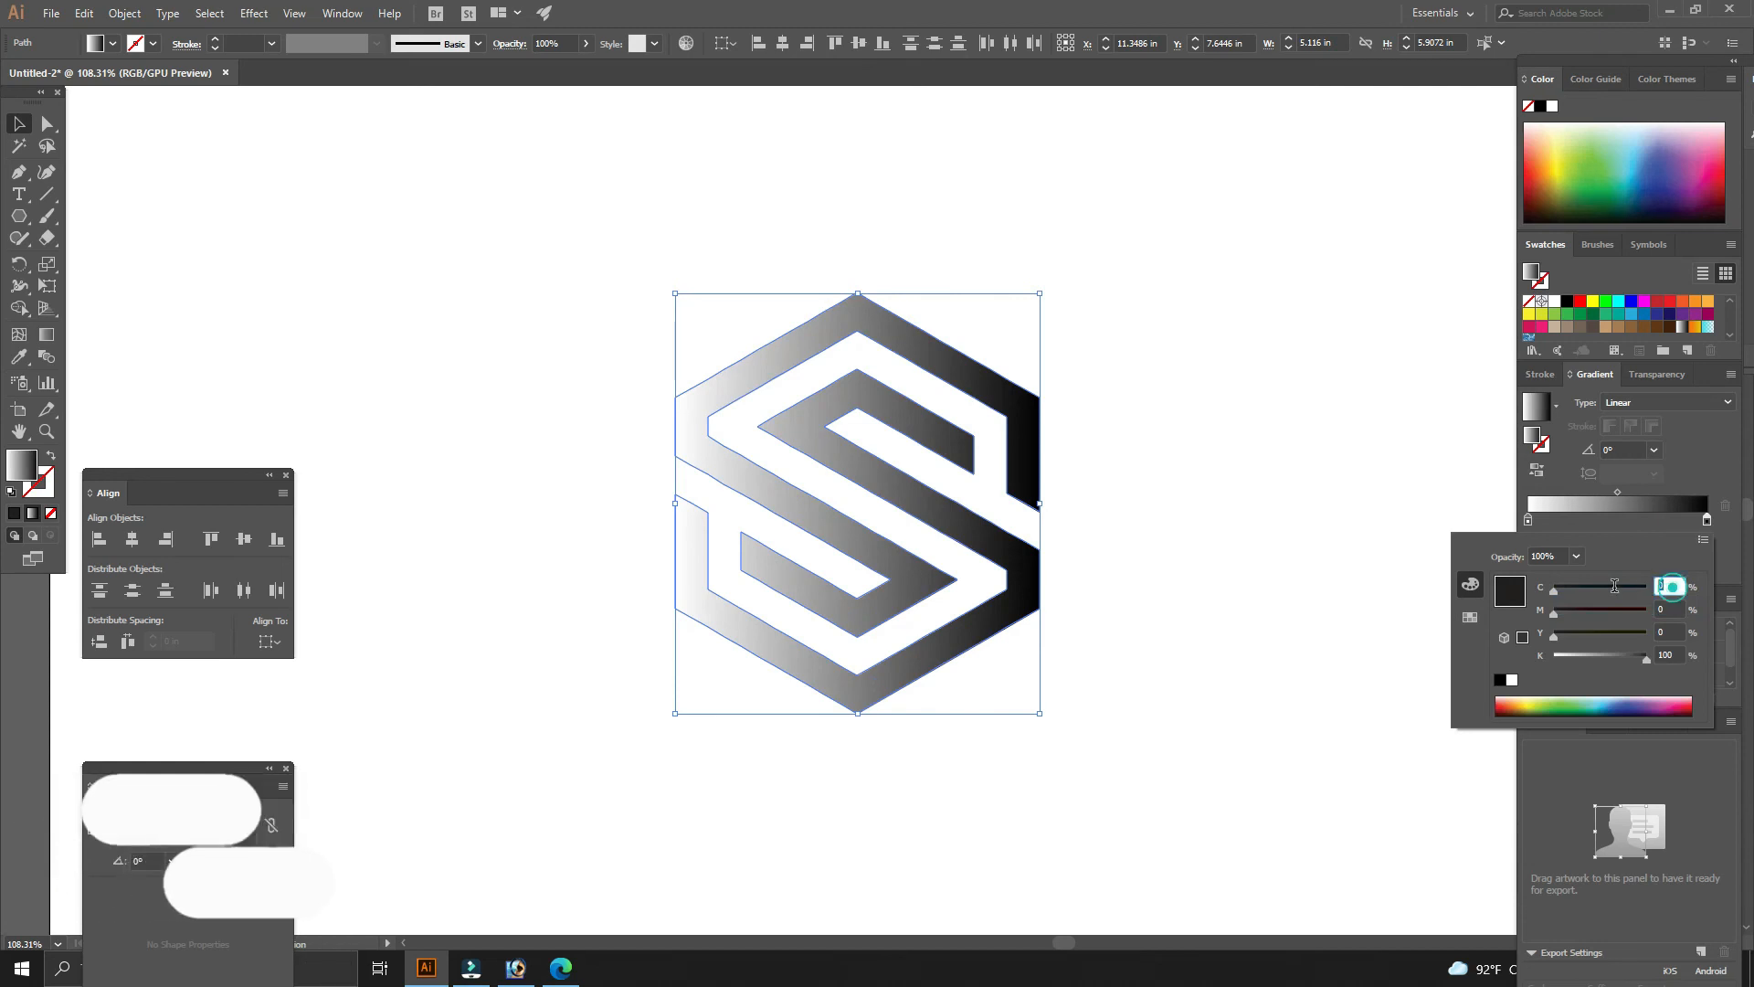
type("100")
key("Tab")
type("100")
key("Tab")
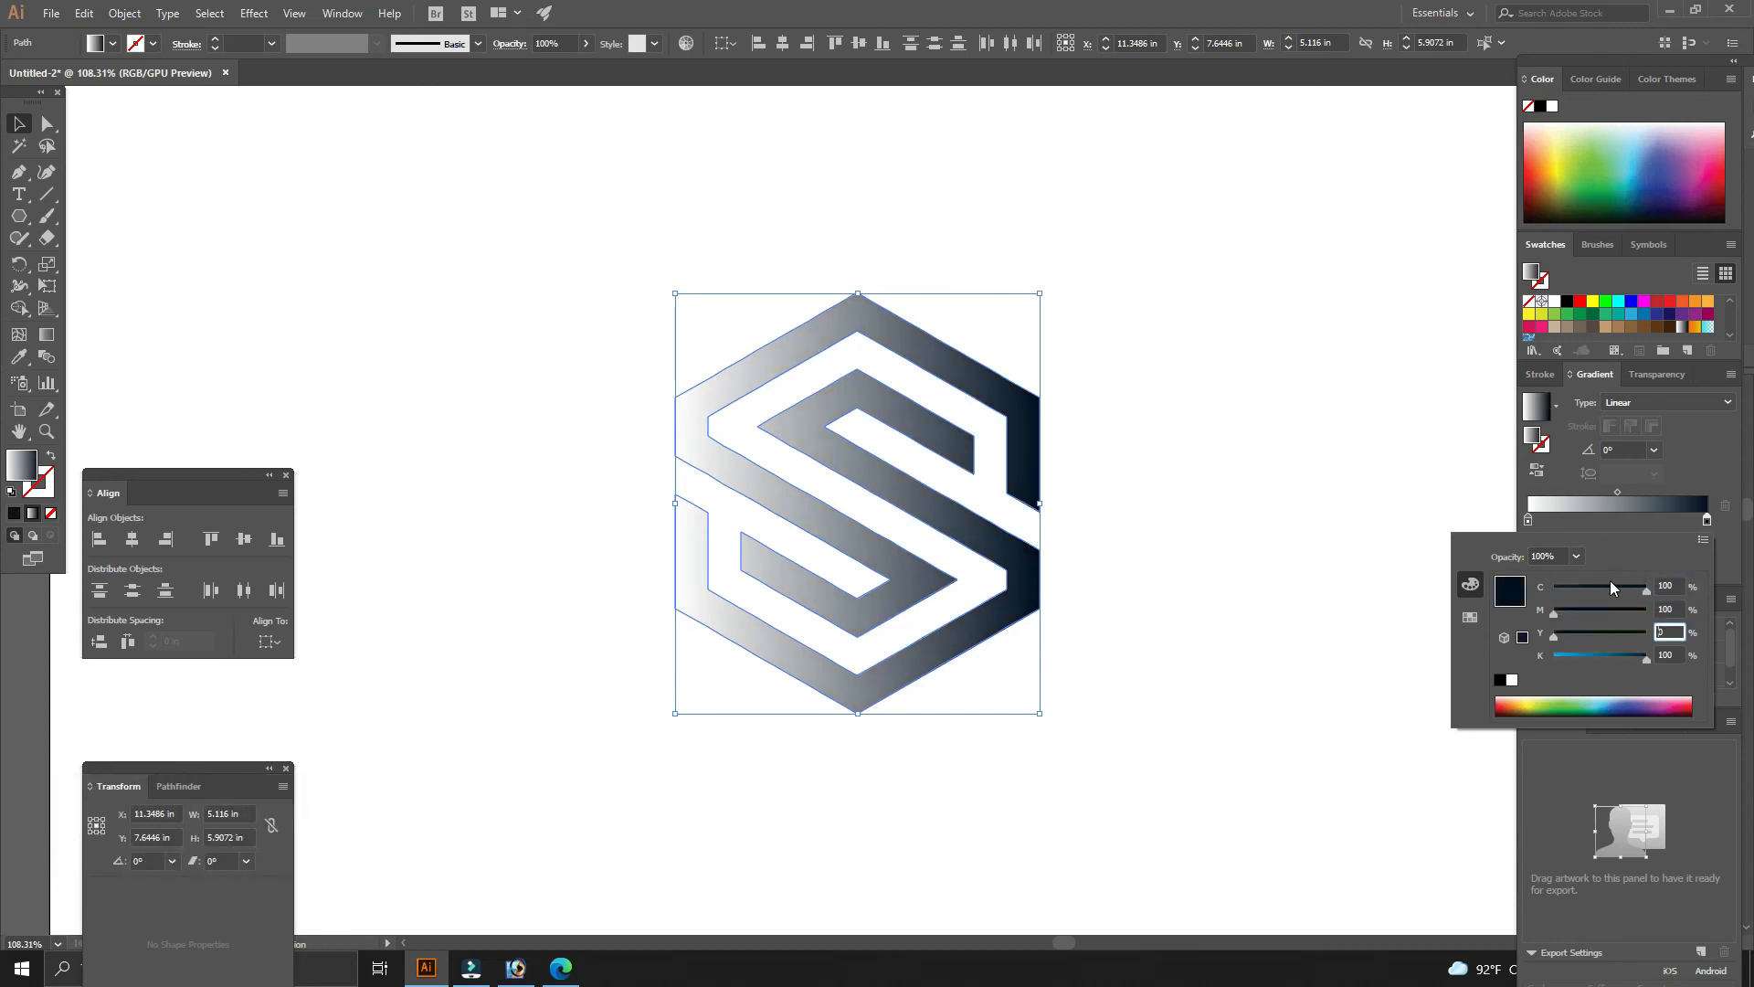
key("Tab")
type("0")
key("Return")
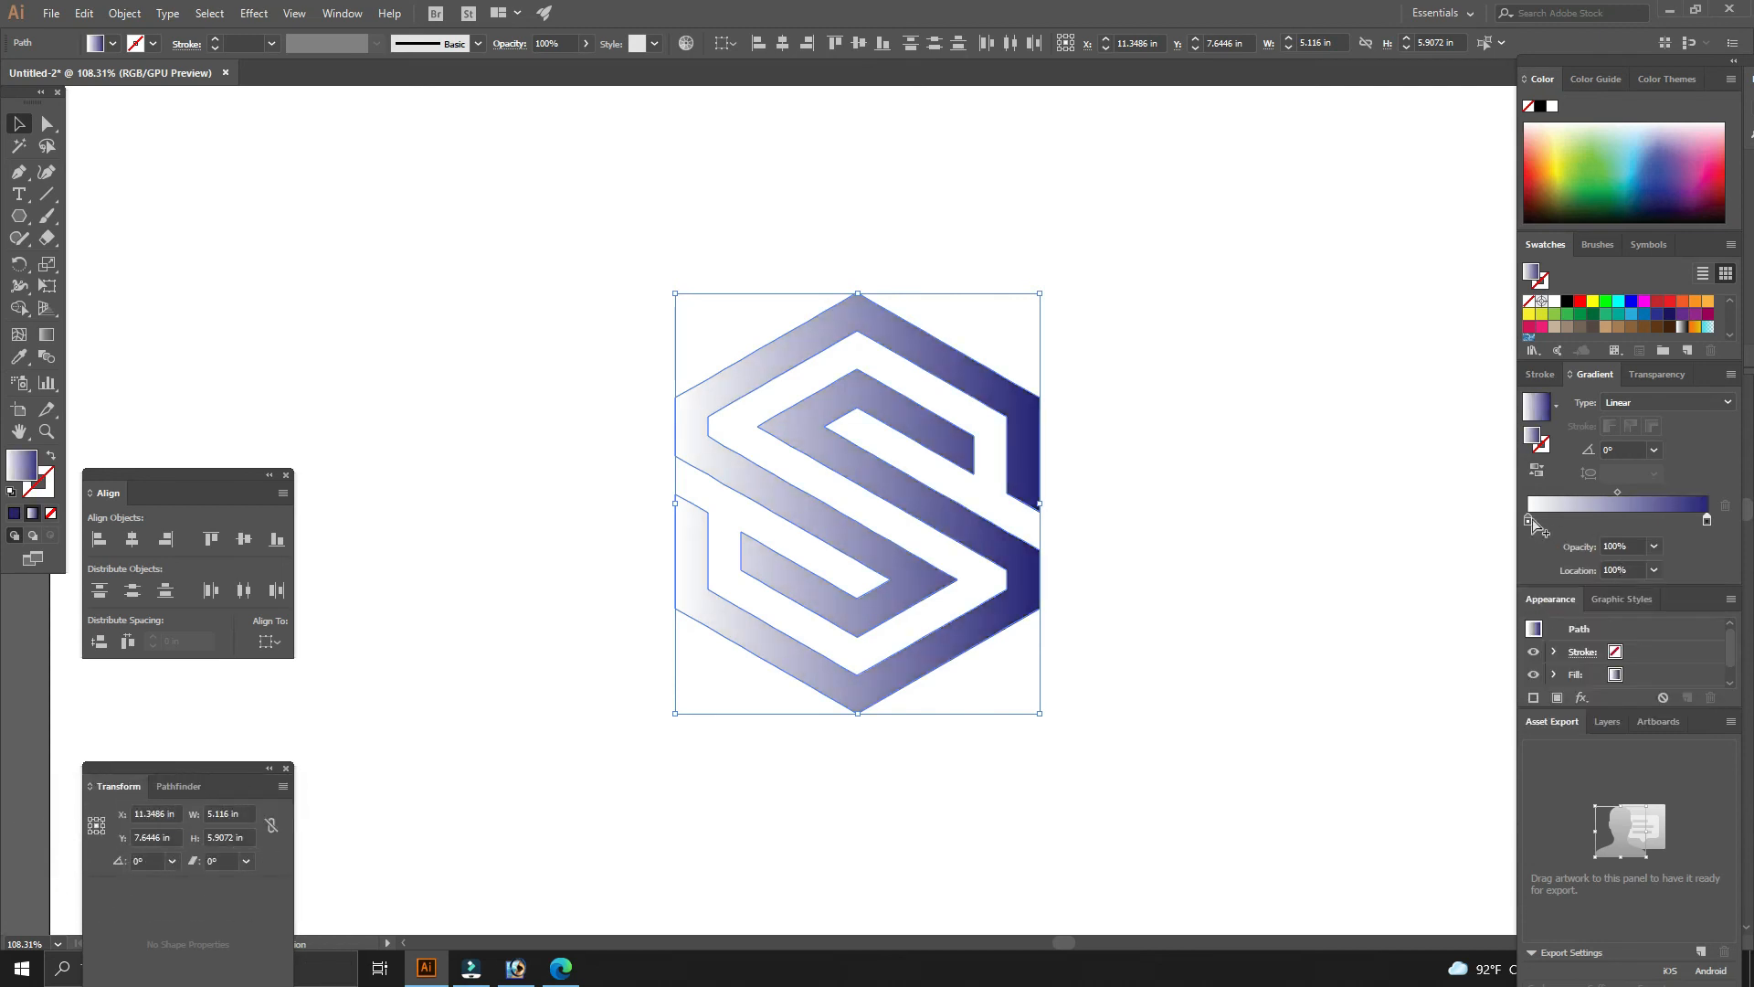
- Rearrange the gradient stops so a stop sits at each end with a middle stop at about 54%
mouse_move(1537, 517)
left_mouse_down()
mouse_move(1678, 524)
mouse_move(1532, 528)
left_mouse_up()
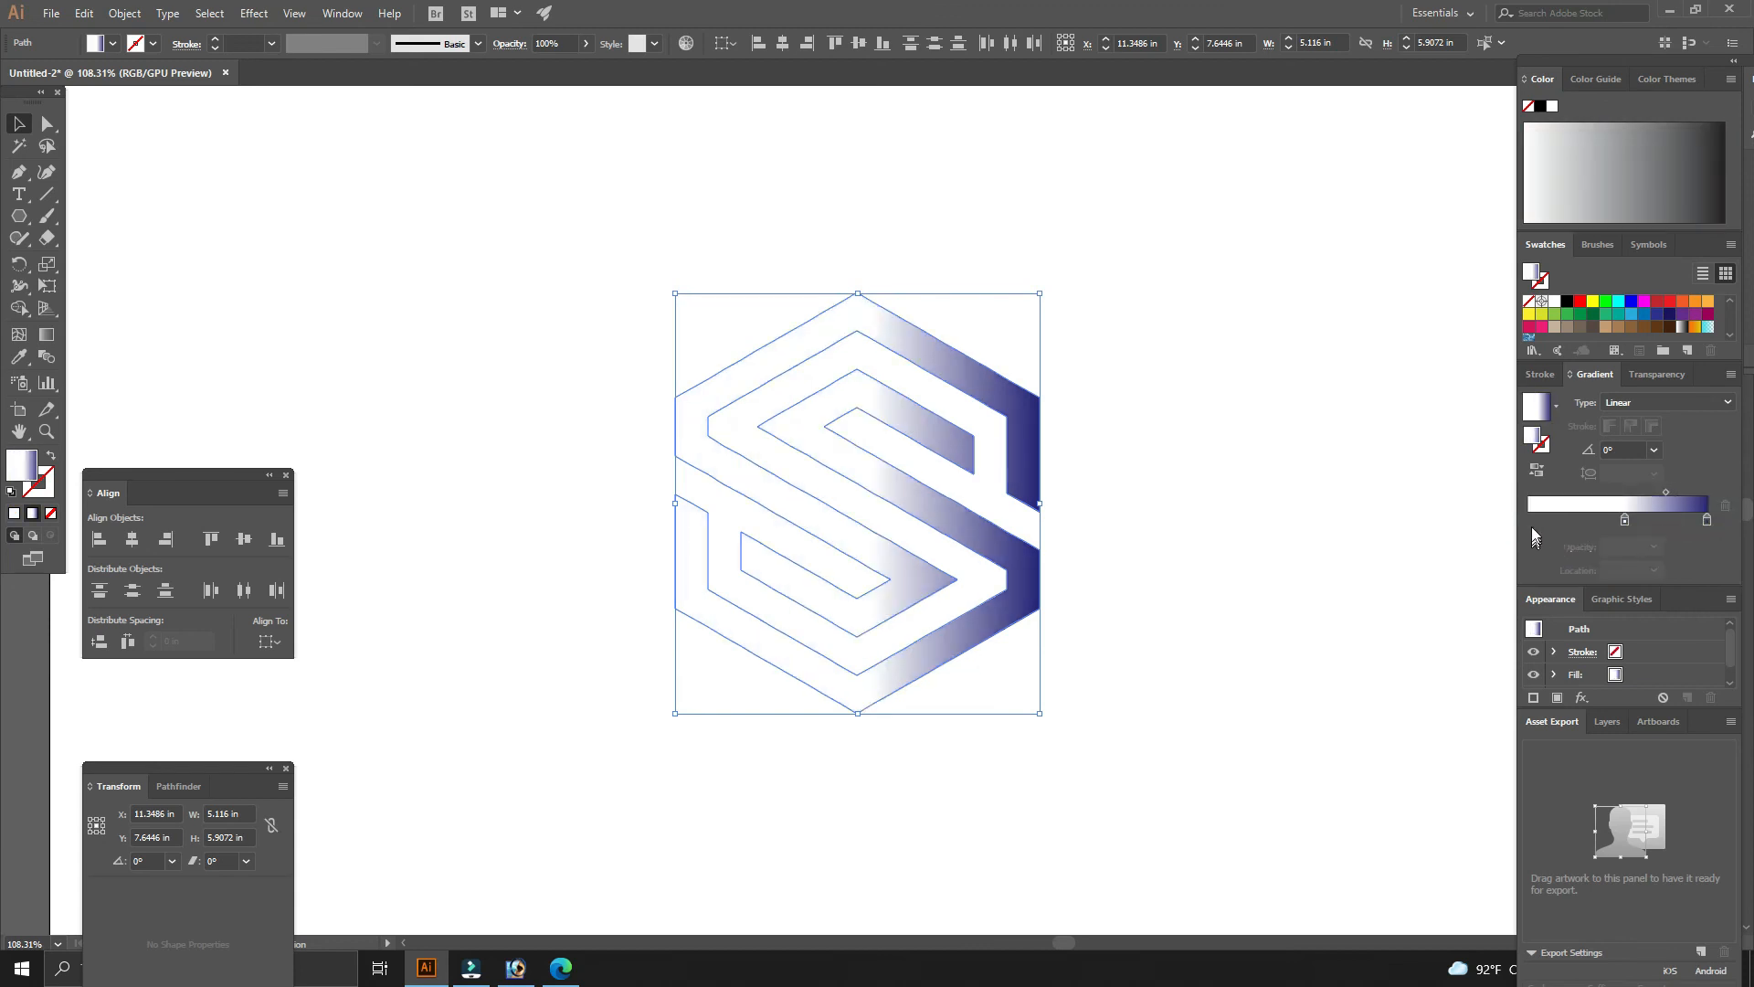
left_click(1531, 519)
left_click(1624, 519)
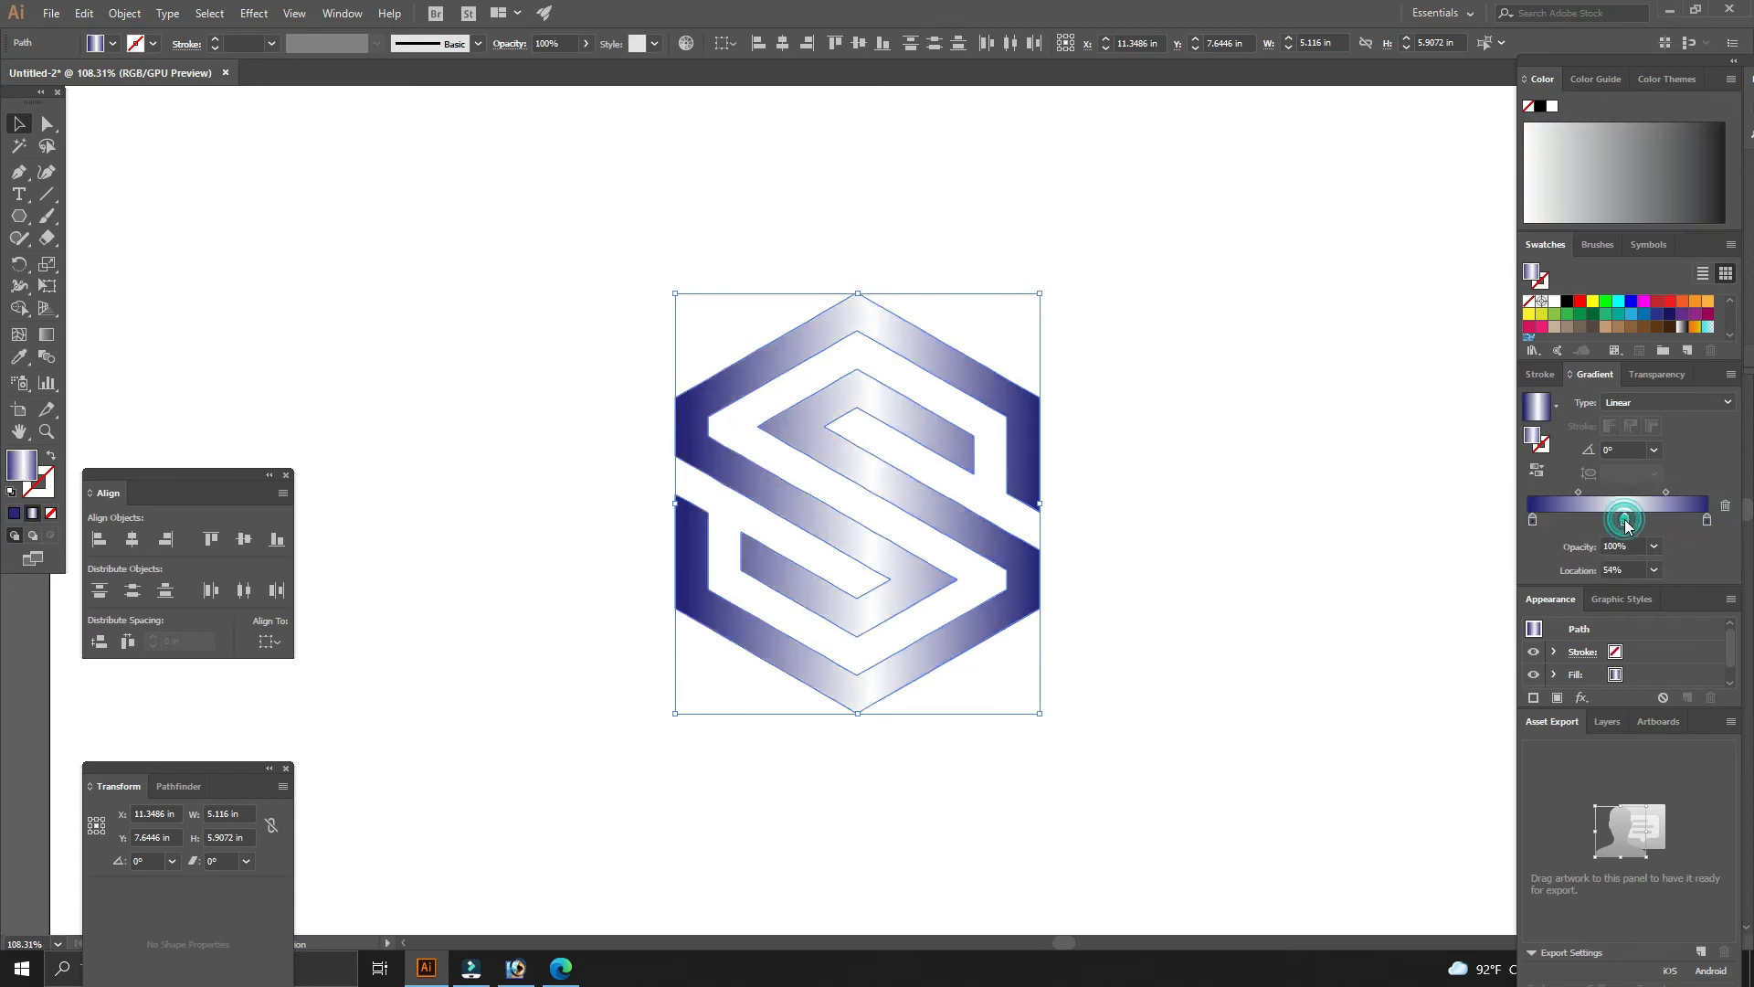
- Set the middle gradient stop's colour to CMYK values C 100, M 50, Y 0, K 0
double_click(1625, 519)
left_click(1702, 539)
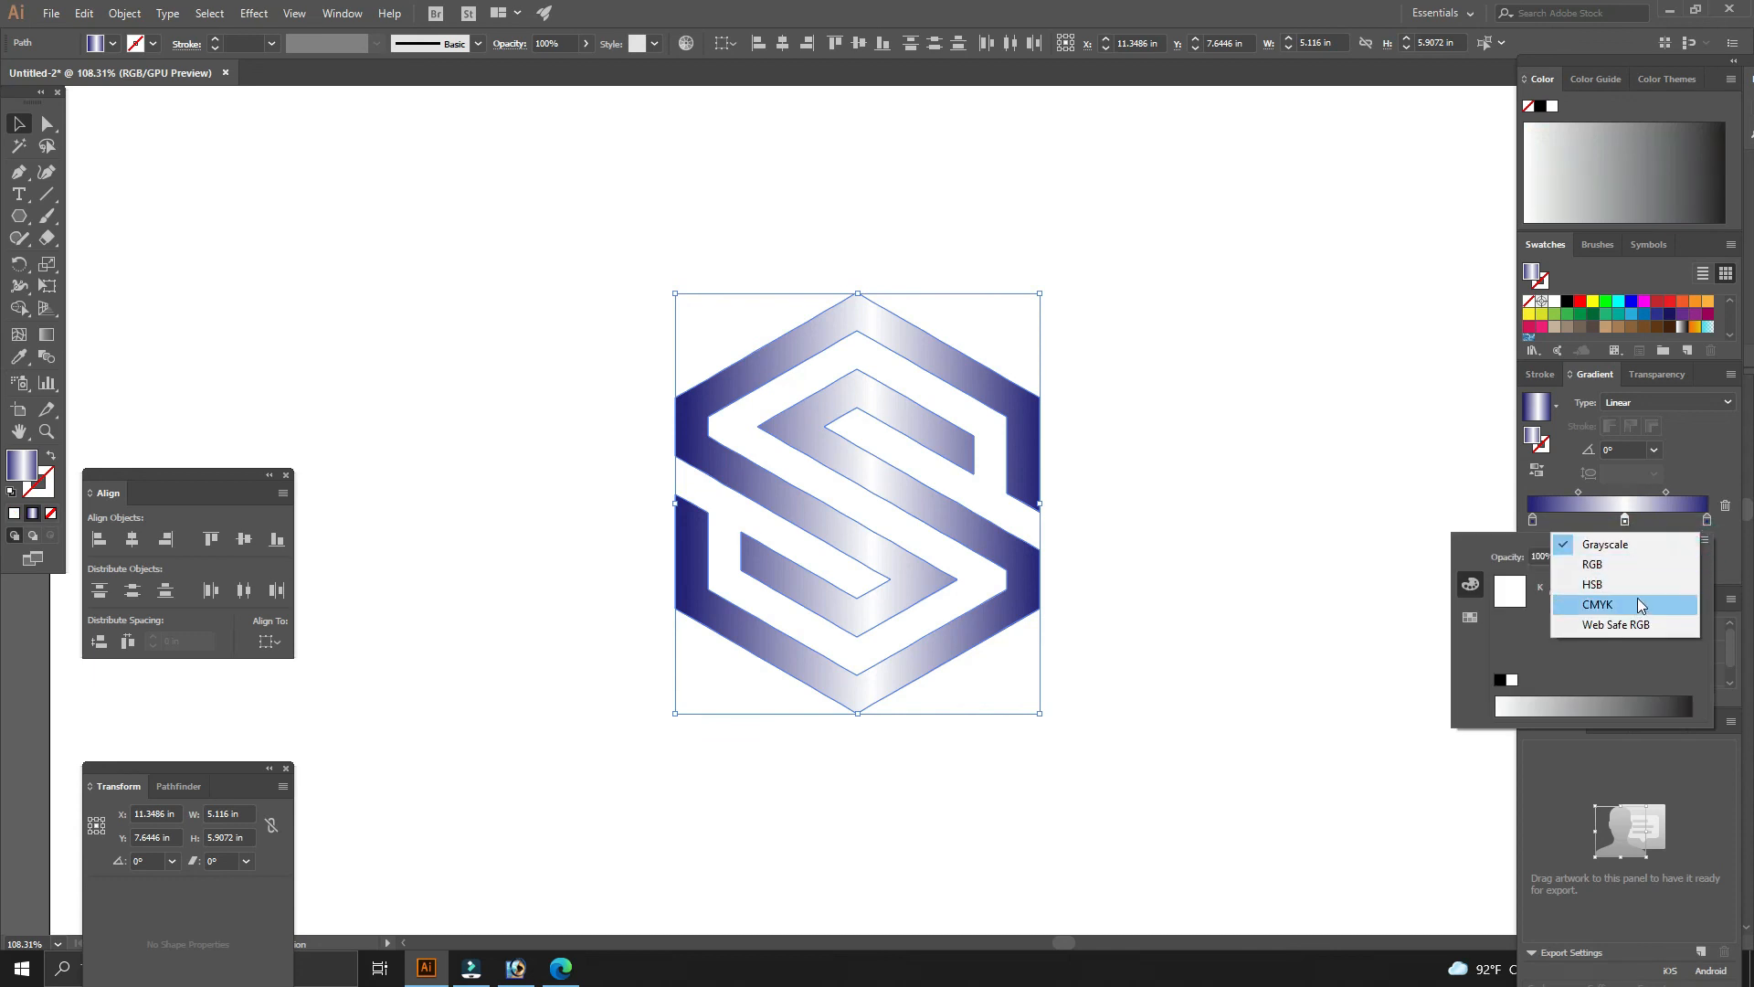
left_click(1654, 601)
double_click(1671, 586)
type("100")
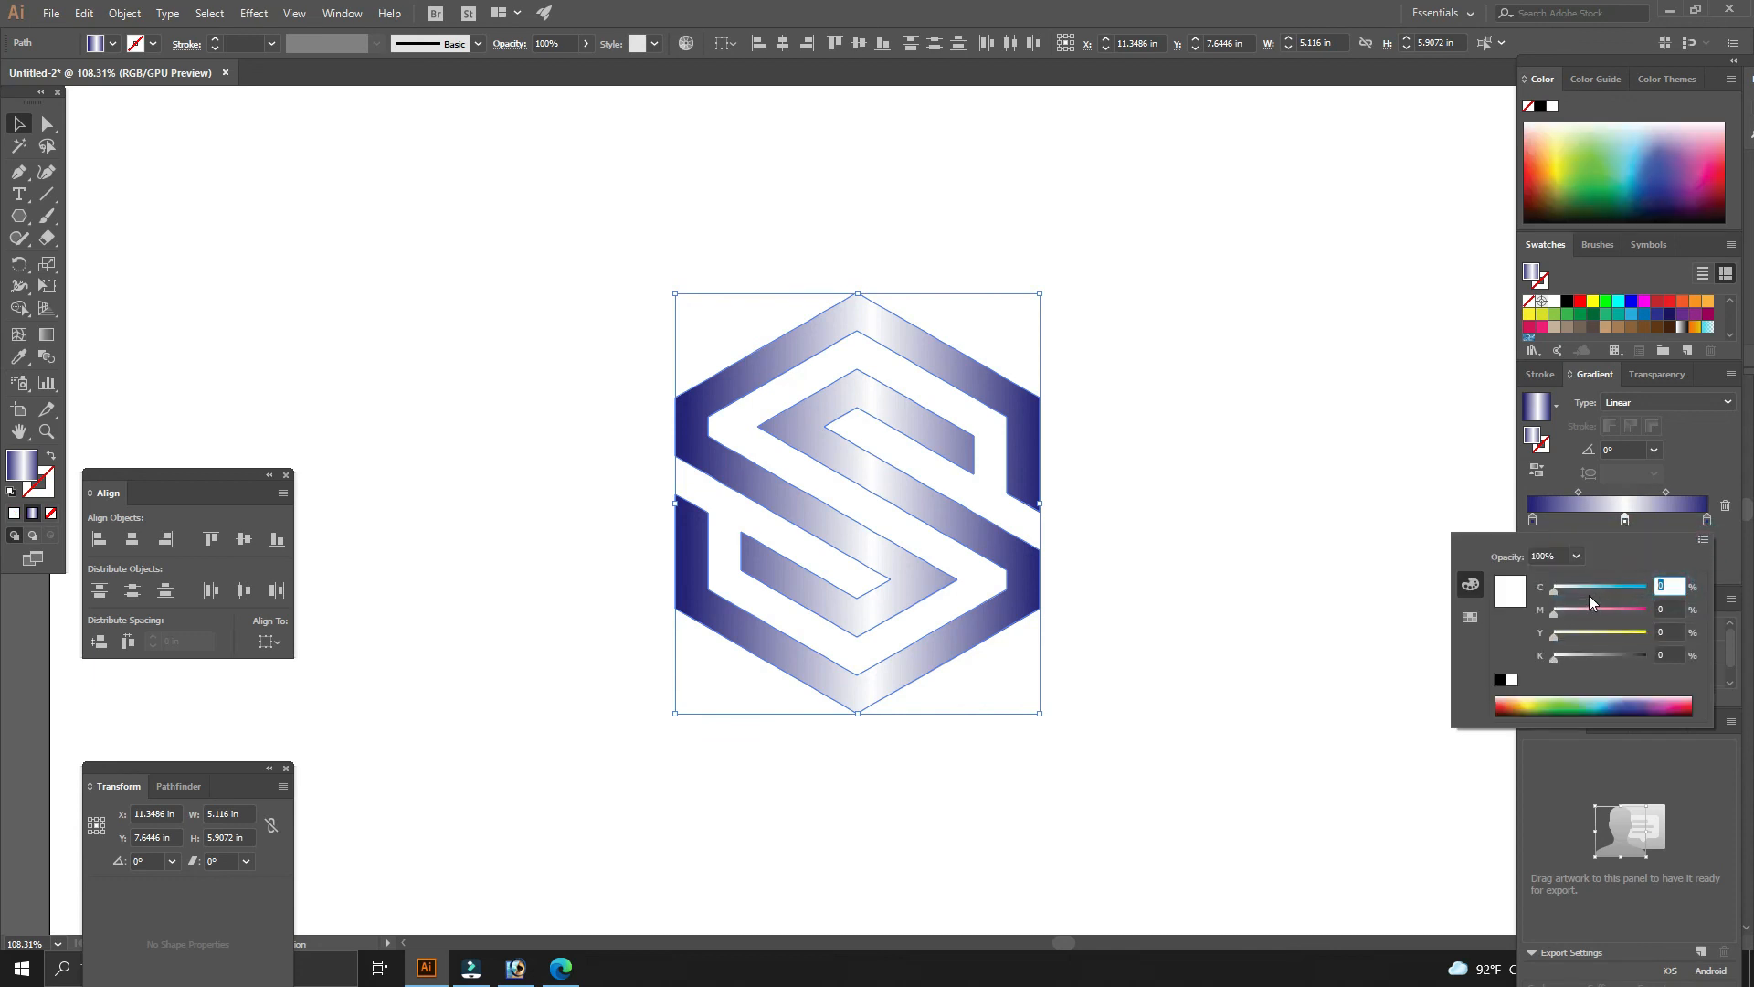
key("Tab")
type("50")
key("Tab")
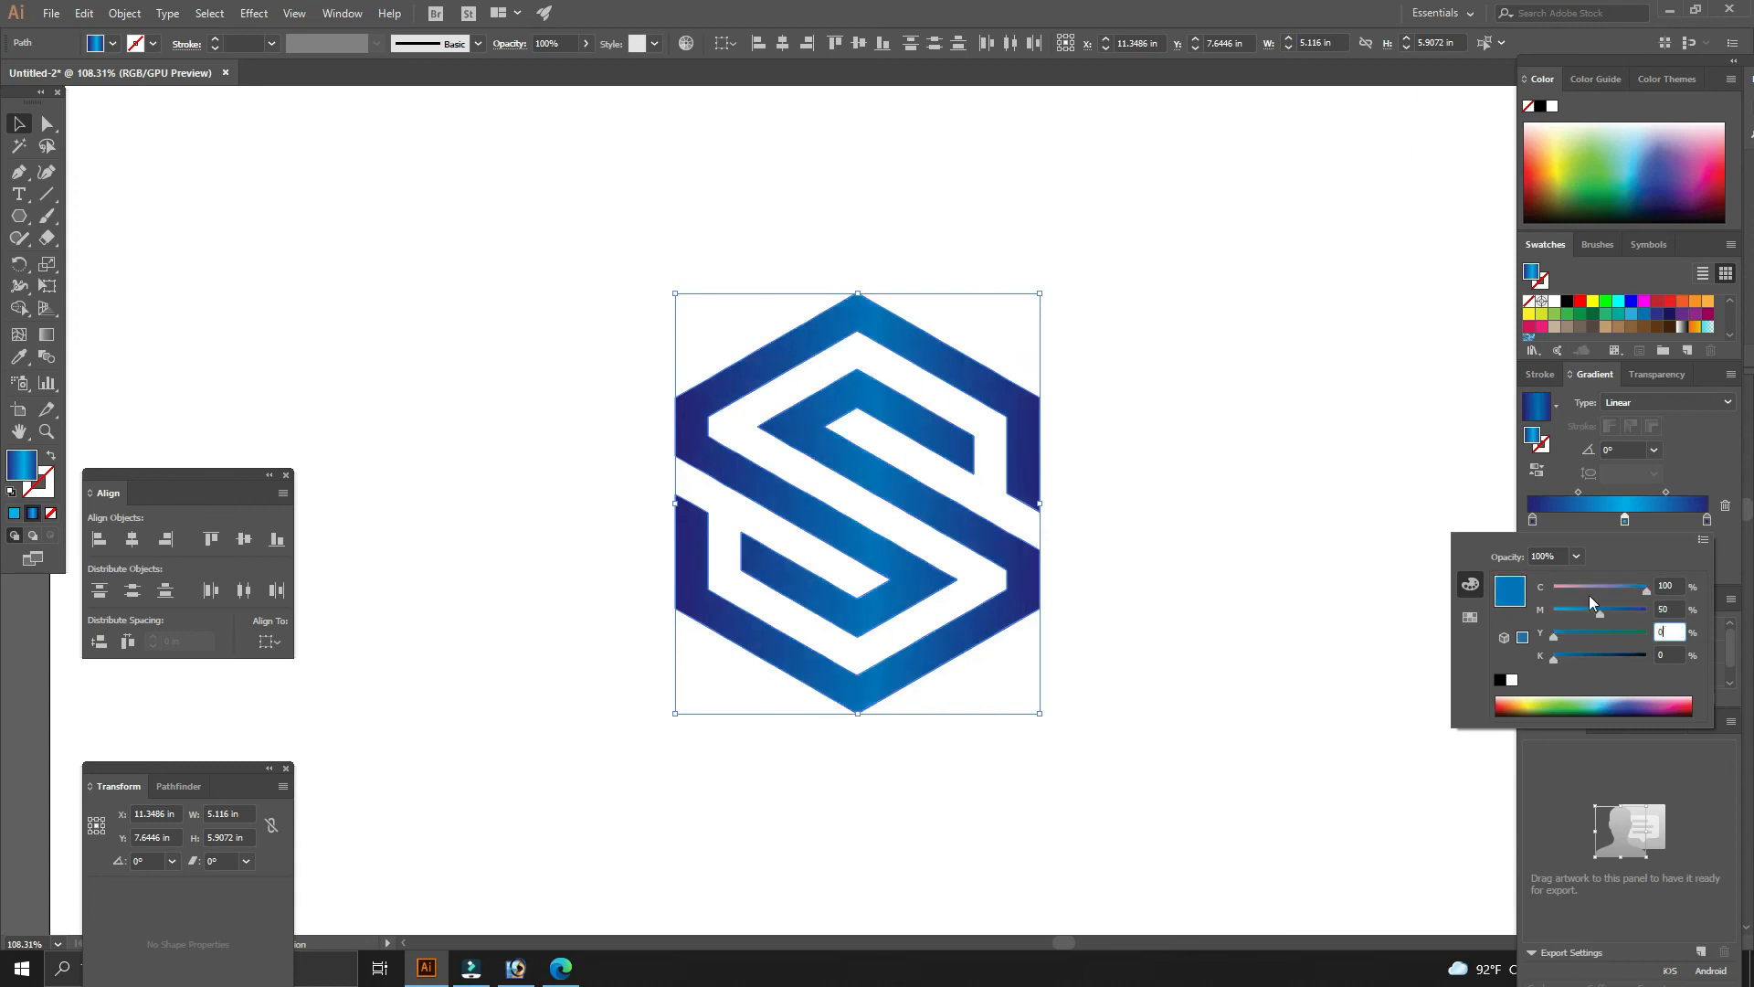
key("Tab")
key("Return")
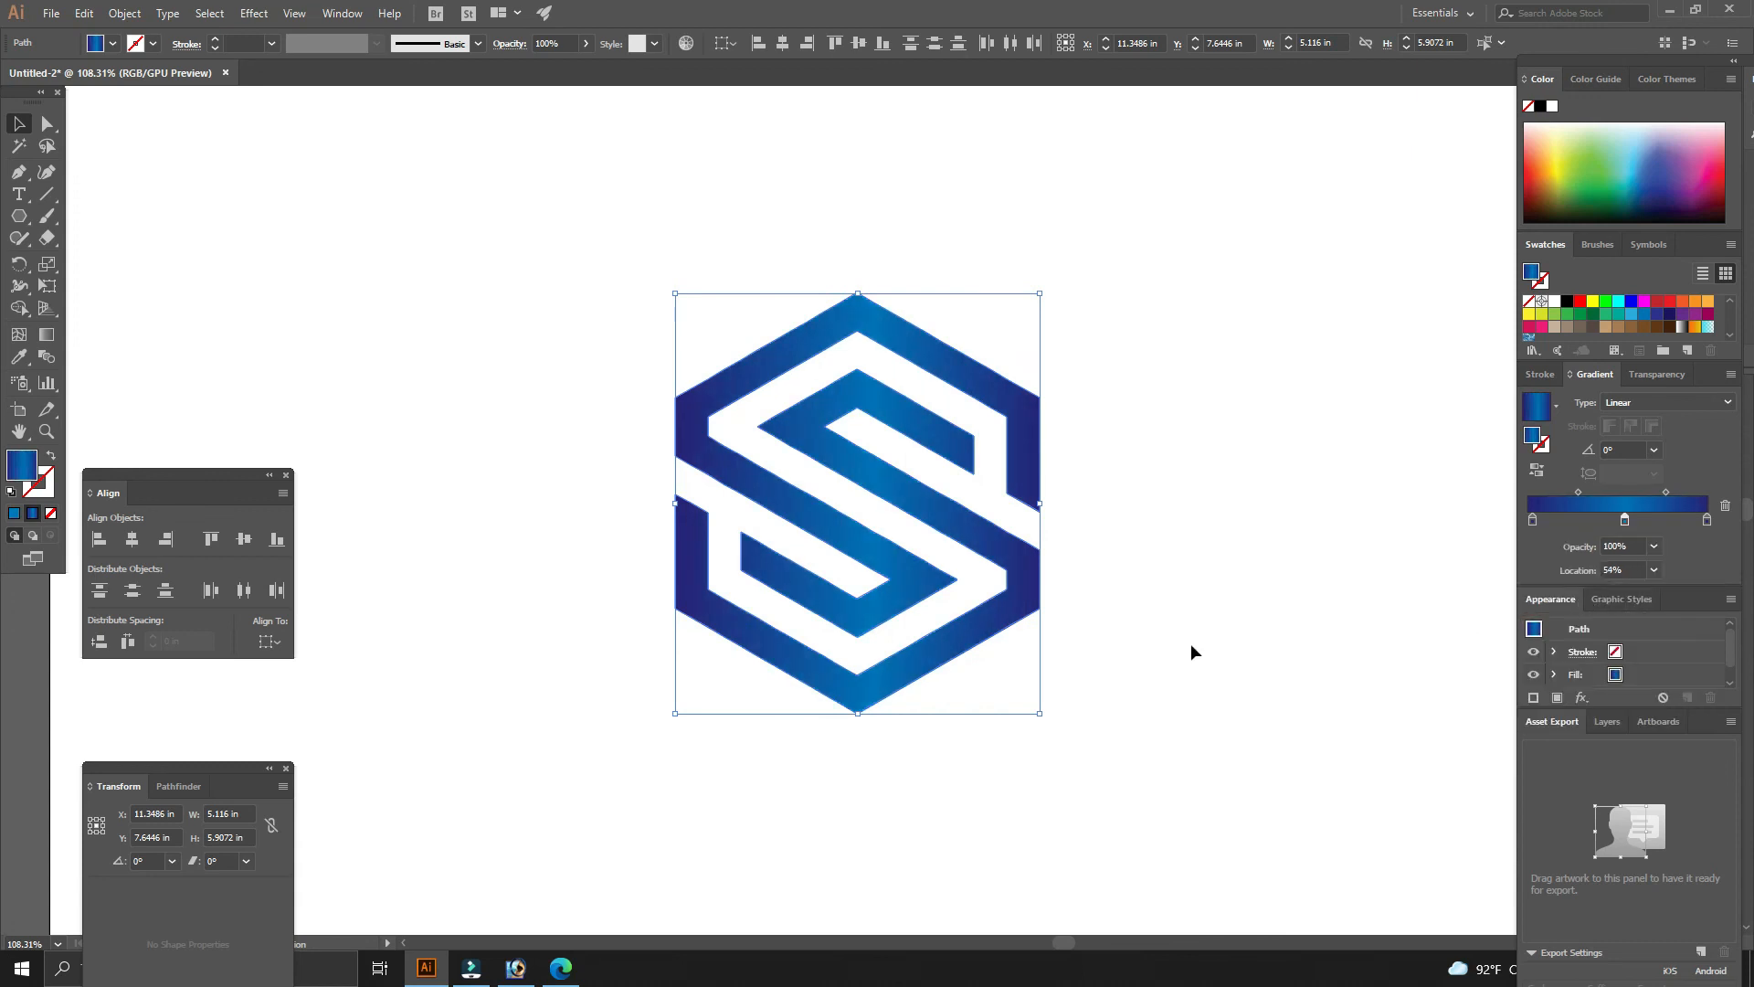
- With the Gradient tool, run the gradient vertically from the logo's top point to its bottom, then deselect
left_click(47, 334)
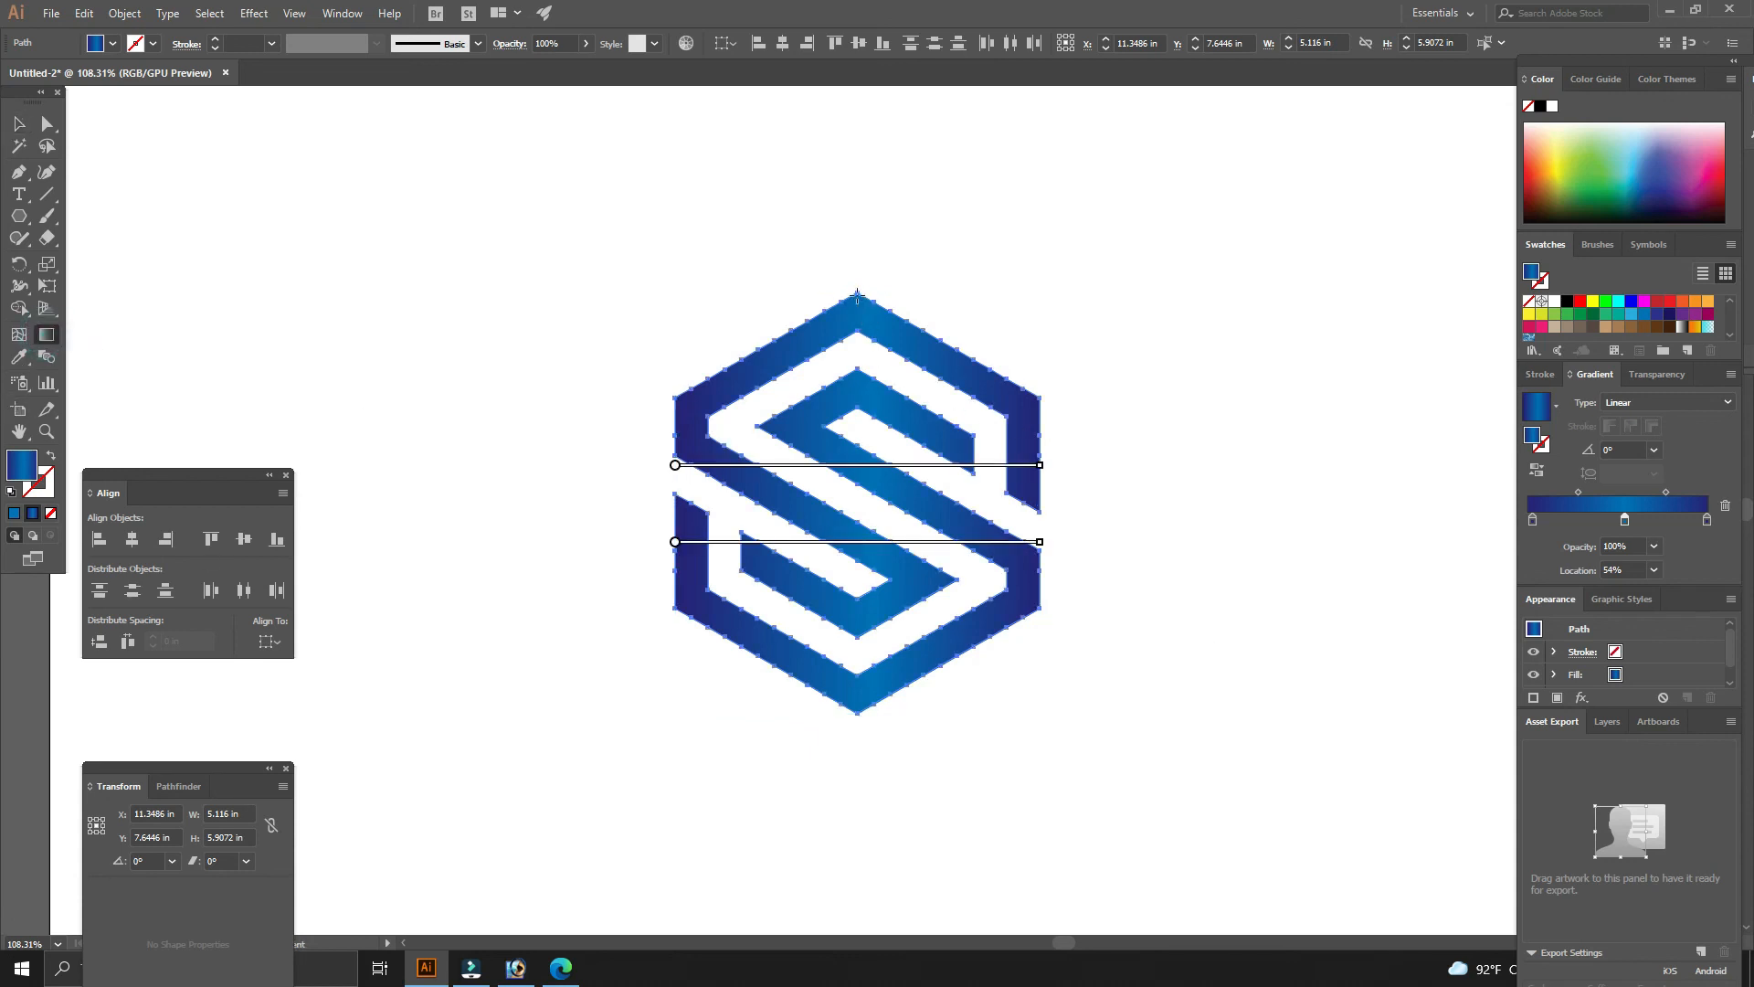
left_click_drag(857, 295, 856, 639)
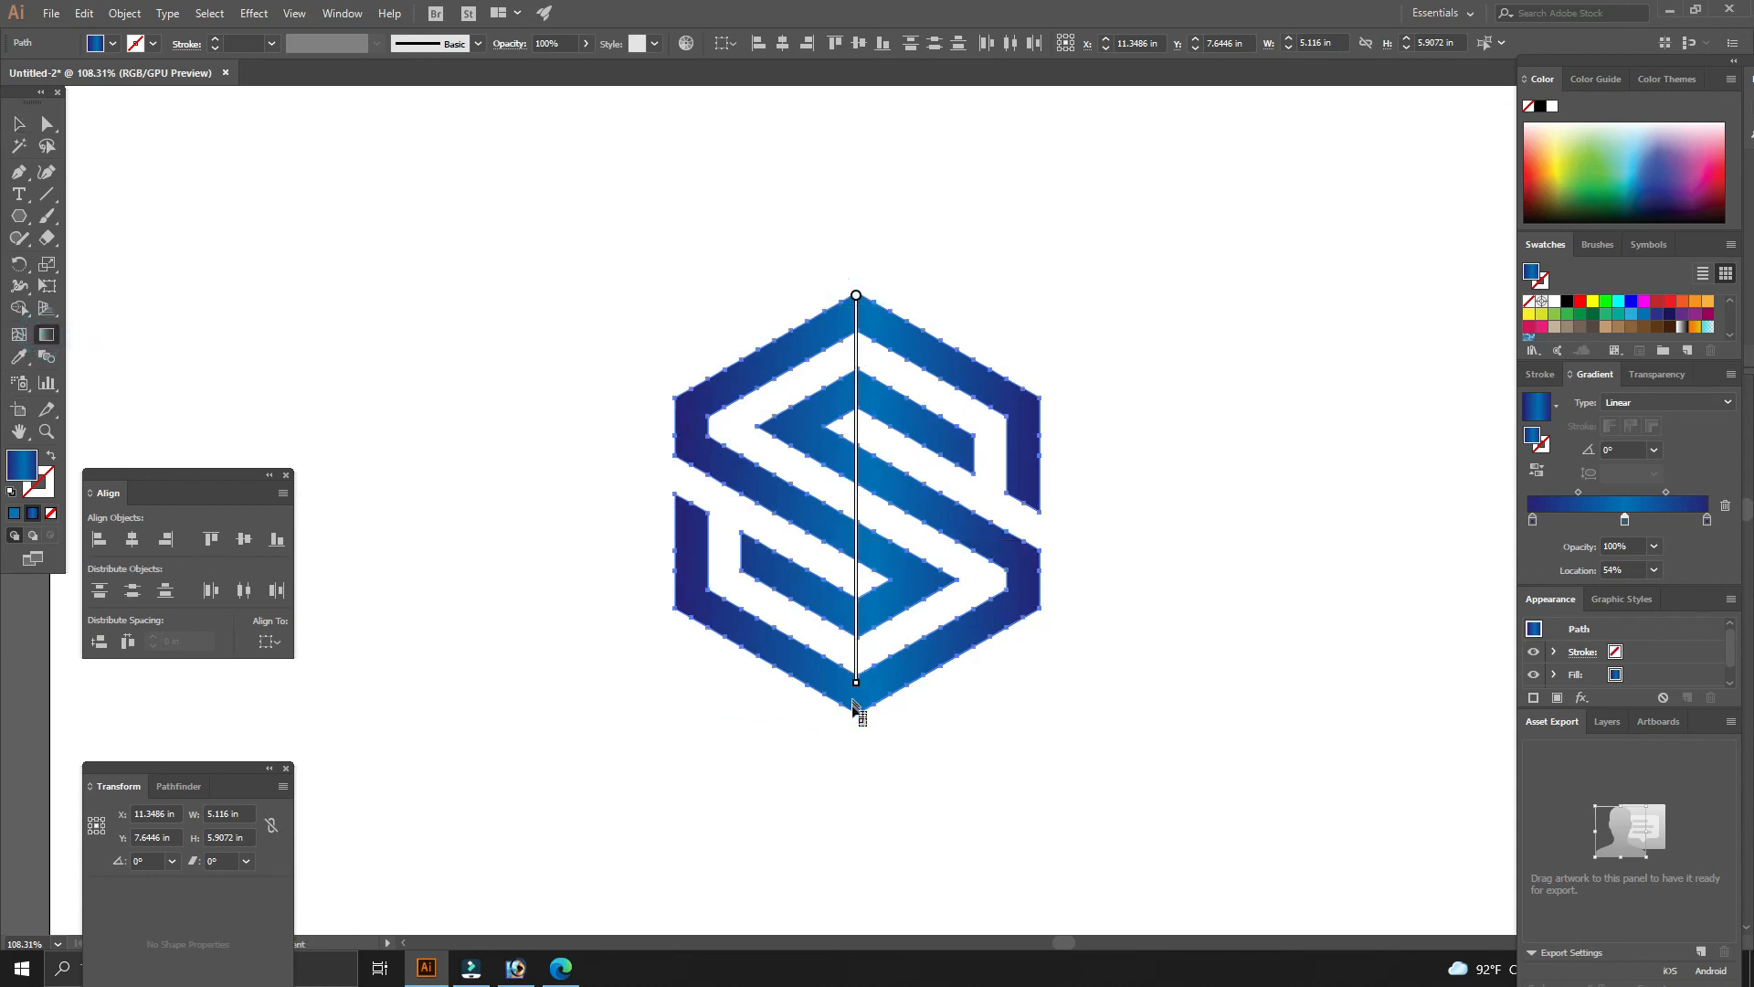
left_click_drag(856, 719, 856, 724)
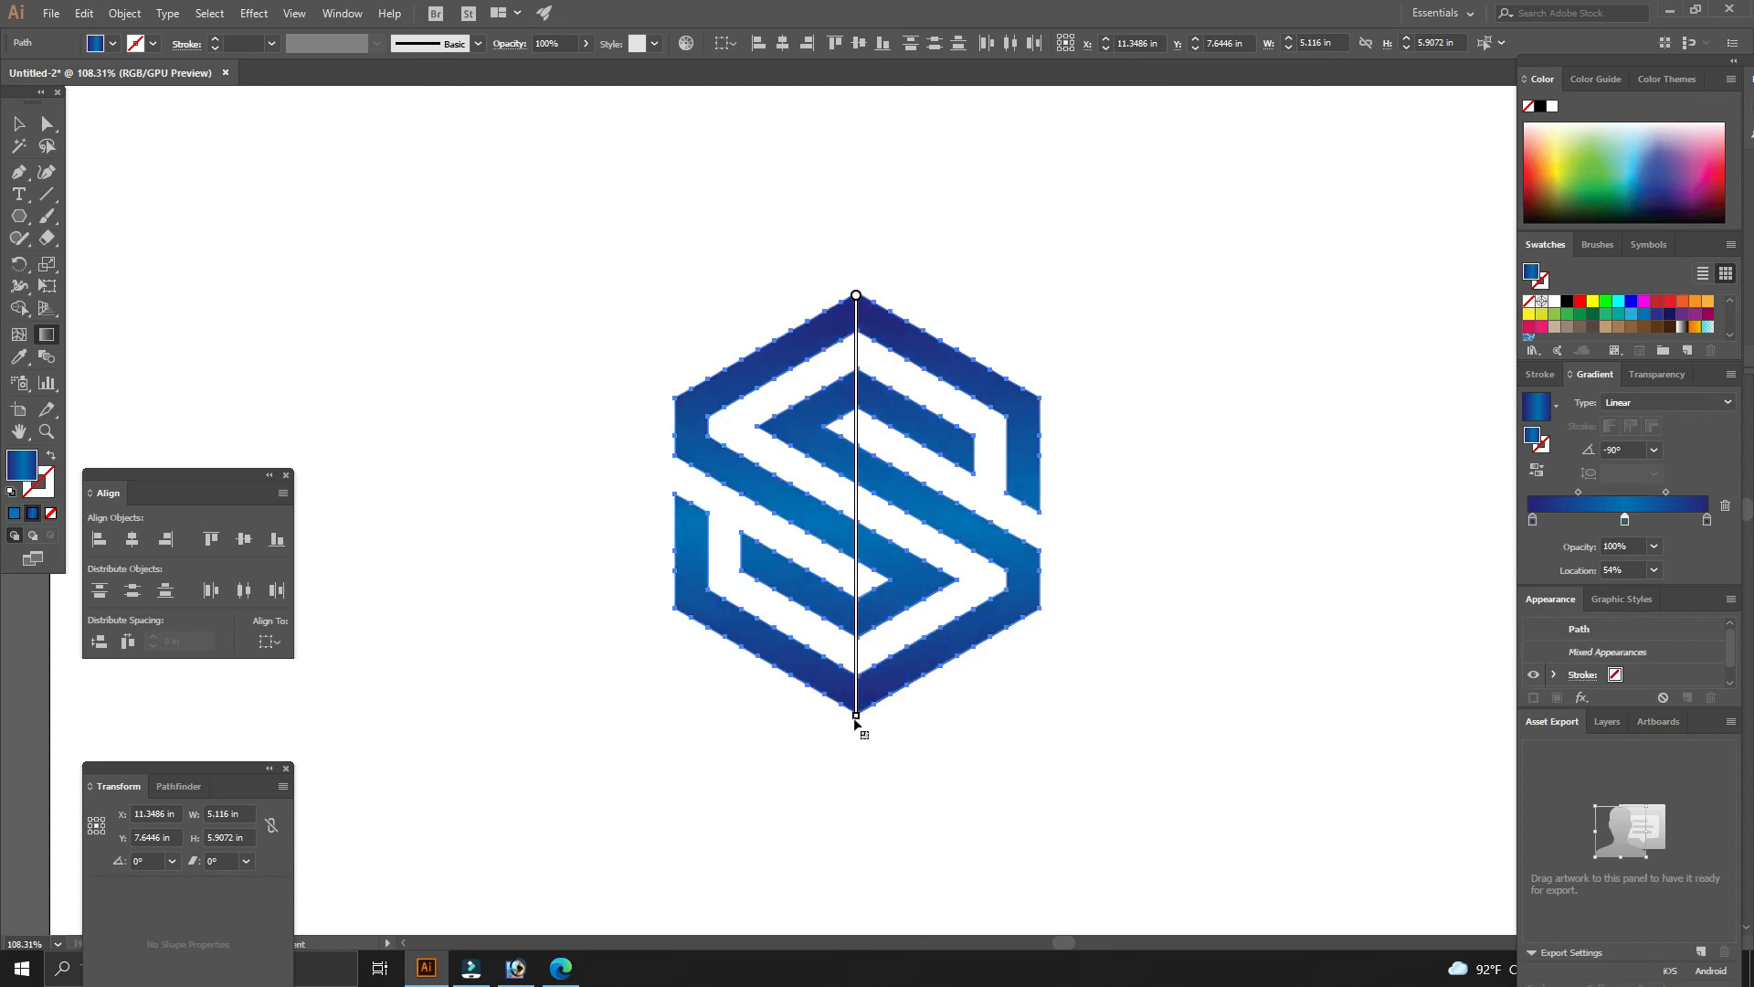
key("v")
left_click(1112, 701)
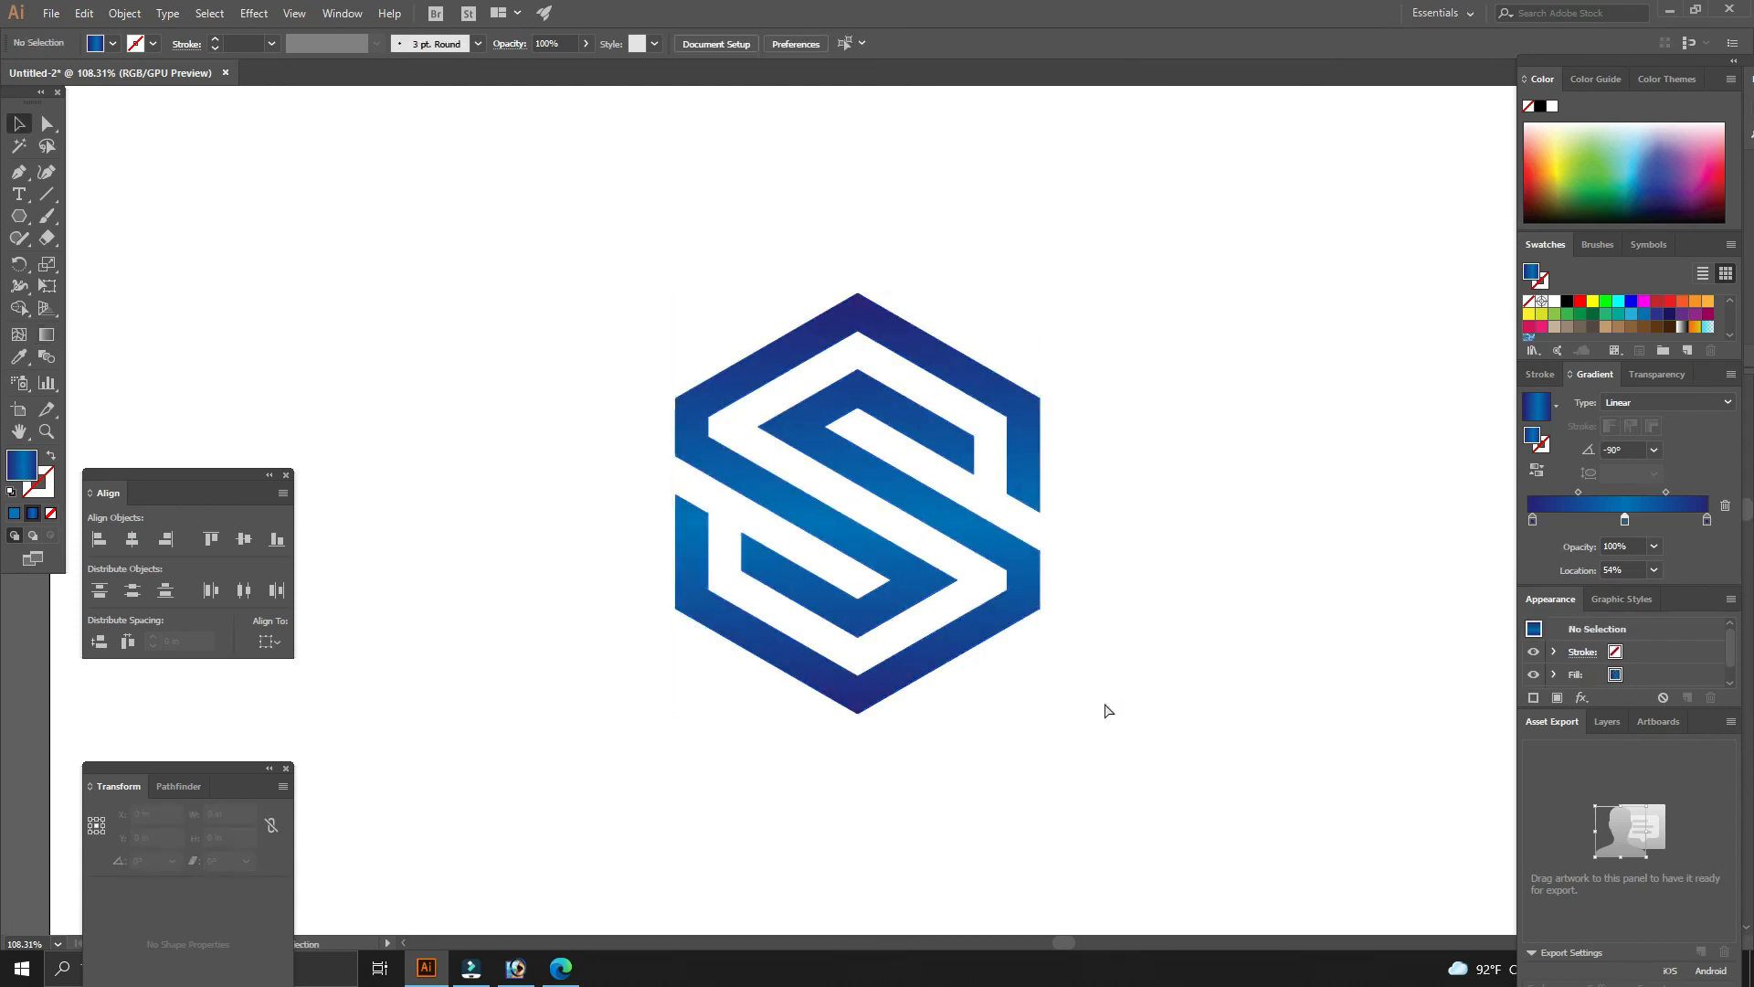
key("ctrl+minus")
key("ctrl+minus")
left_click_drag(1026, 677, 1205, 733)
left_click_drag(1076, 563, 1218, 686)
left_click_drag(1122, 650, 1186, 682)
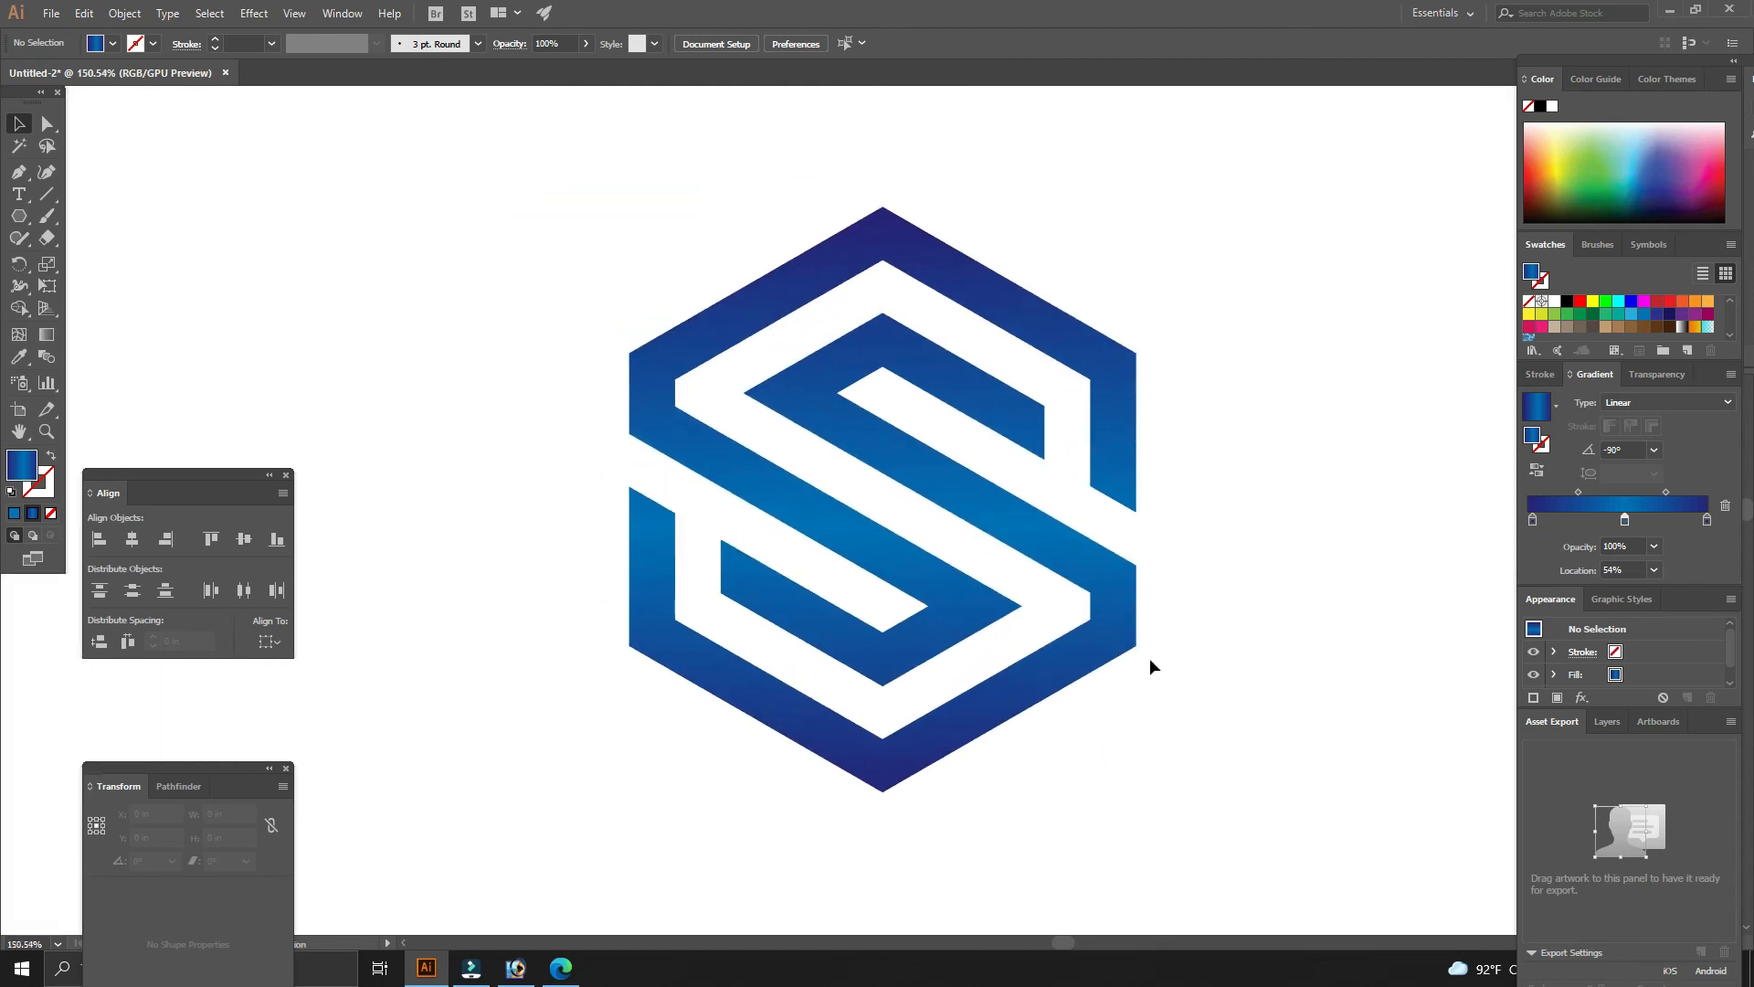